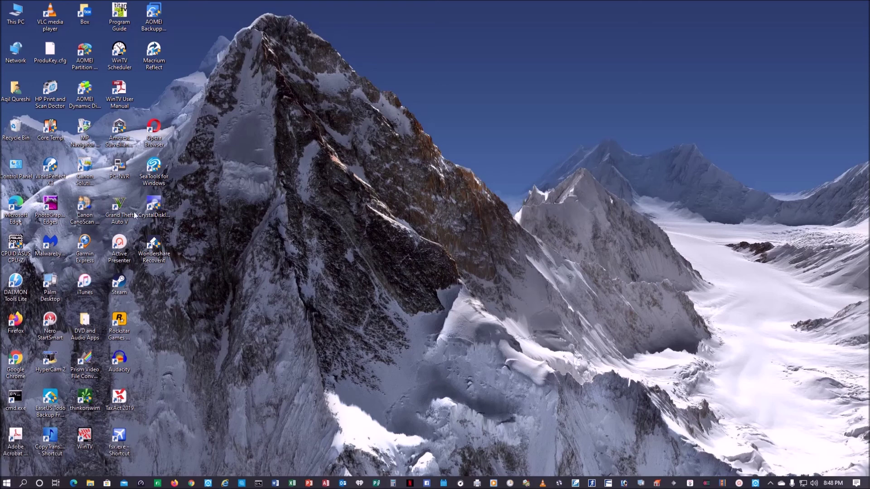
From the Network desktop icon's Properties, open the Ethernet connection's status window.
right_click(17, 53)
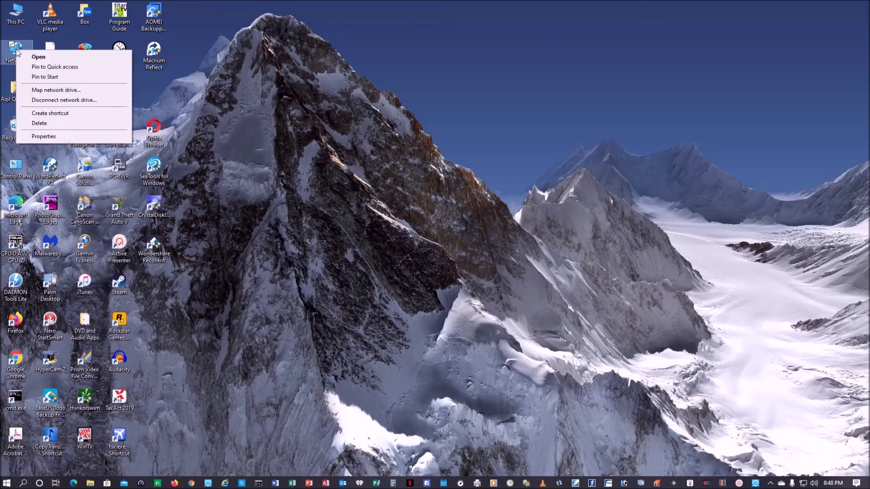
left_click(50, 137)
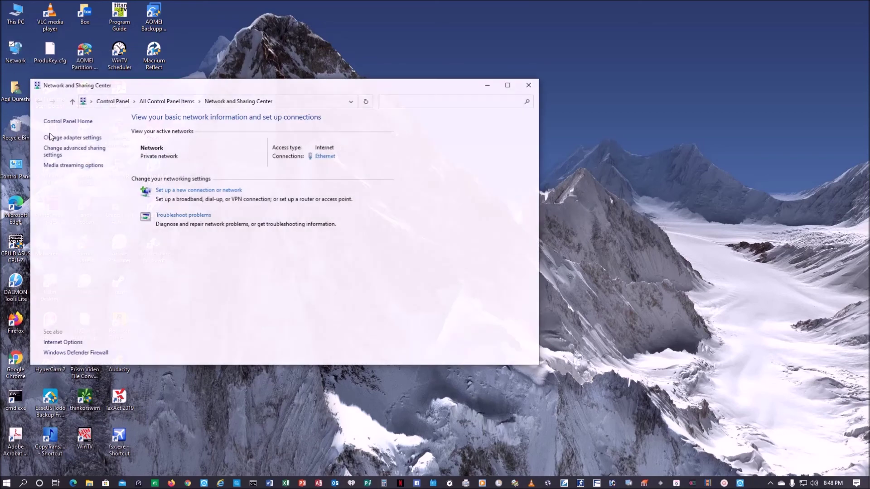
left_click(325, 157)
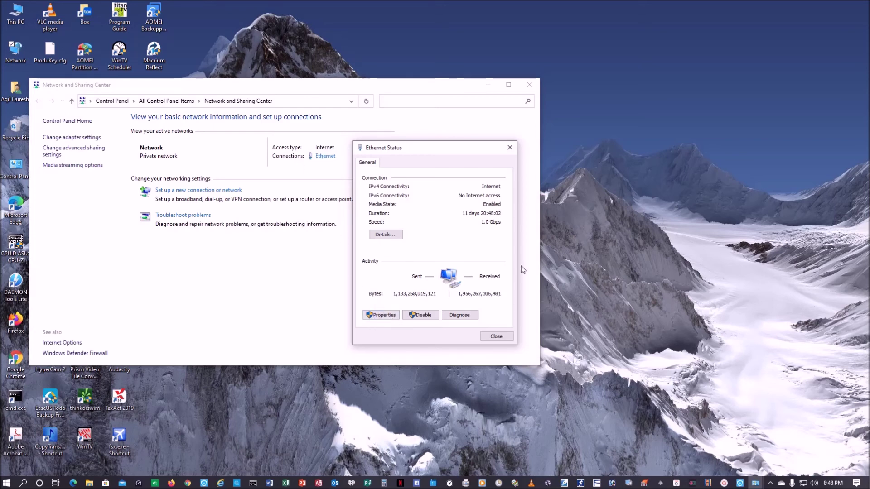
Review Ethernet IPv4 settings (static 192.168.1.16, gateway 192.168.1.1, DNS 8.8.8.8/8.8.4.4), then close the dialogs.
left_click(393, 316)
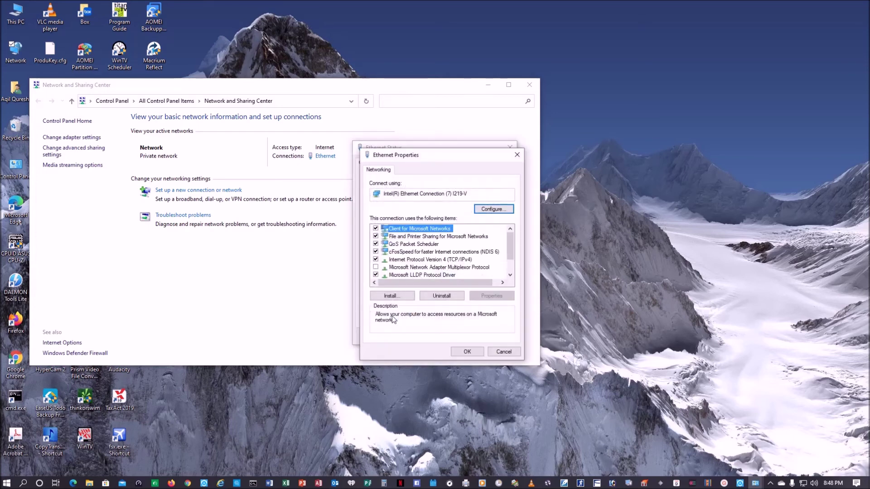
left_click(423, 262)
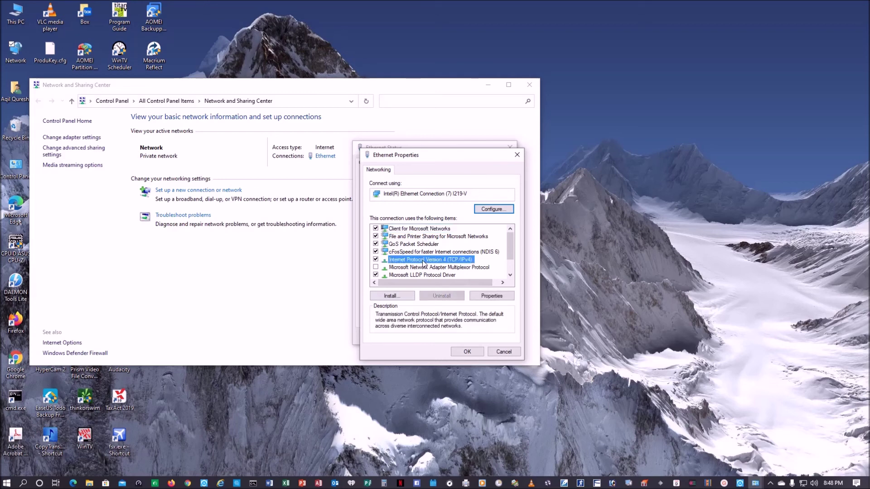
left_click(497, 296)
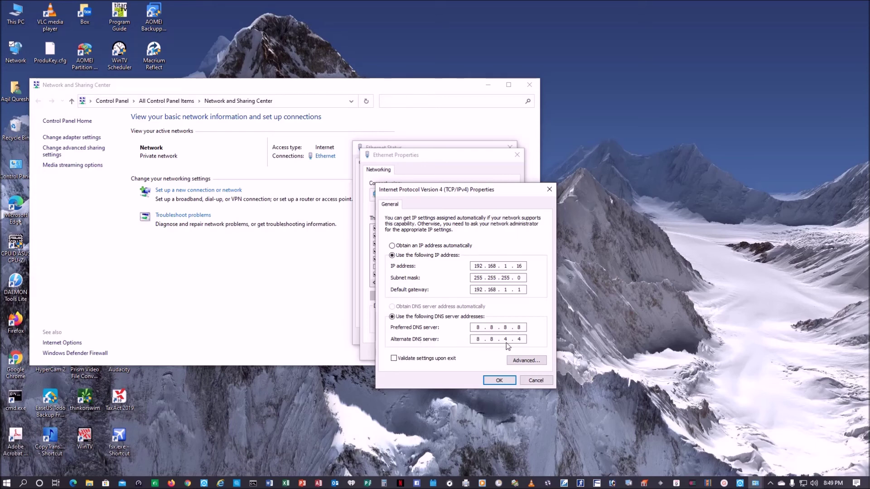
left_click(504, 381)
left_click(466, 351)
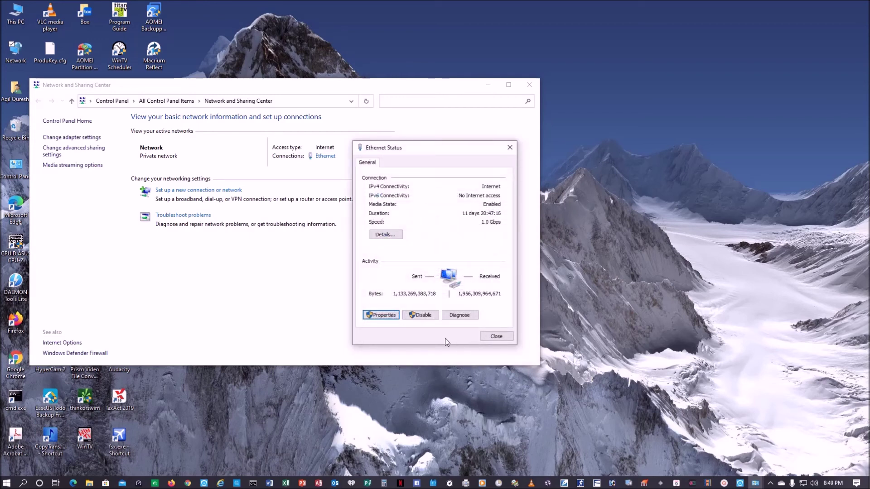
left_click(502, 337)
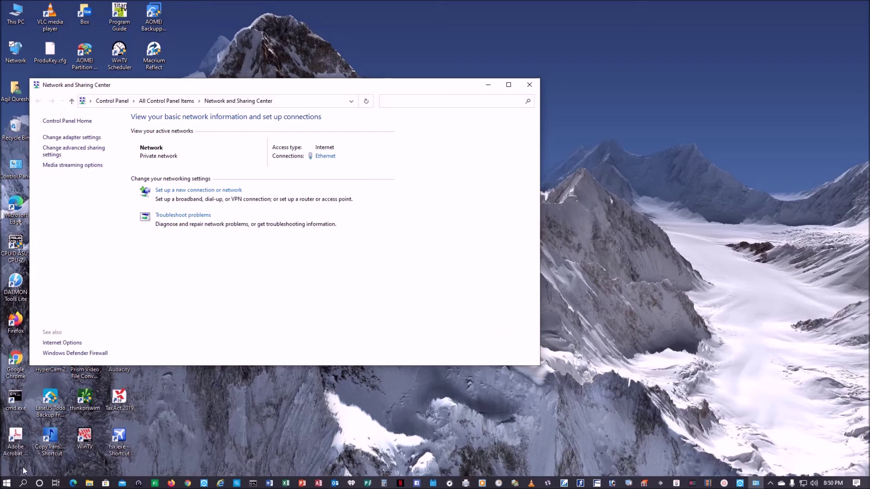
Run ipconfig in Command Prompt to confirm IPv4 192.168.1.16, then close all windows.
left_click(23, 483)
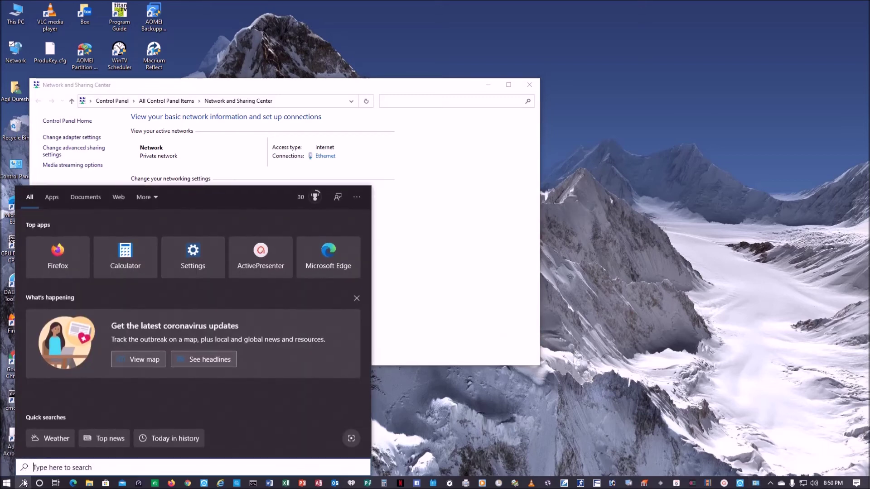
type("cmd")
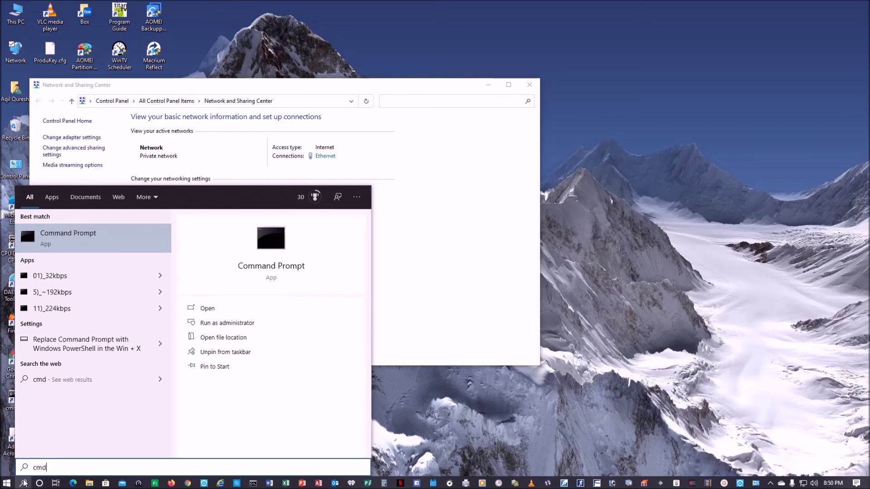
left_click(78, 239)
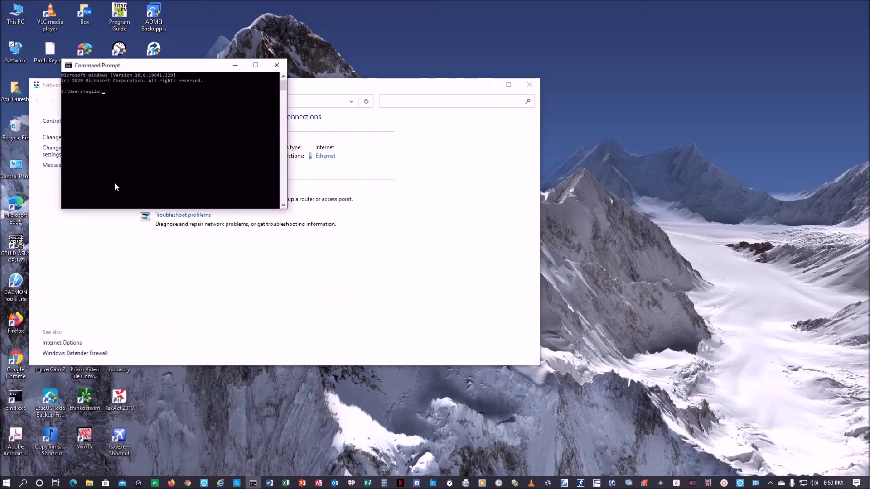
type("ipconfogig")
key("Return")
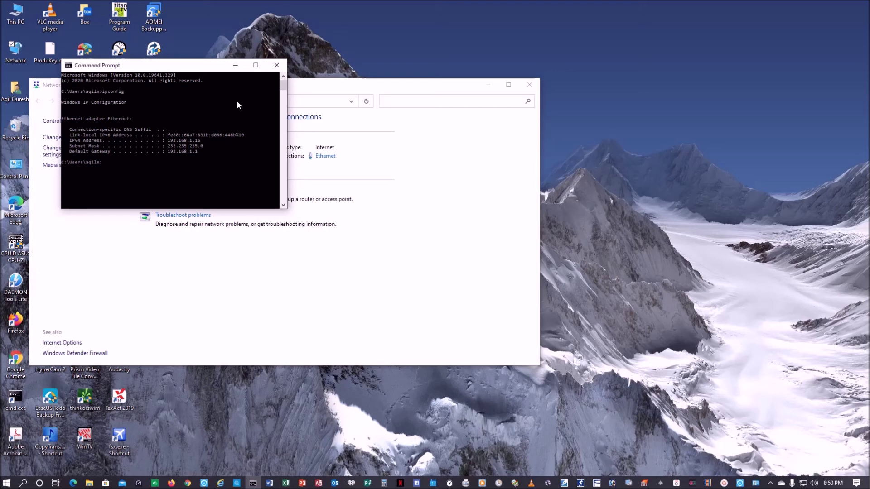
left_click(276, 65)
left_click(529, 85)
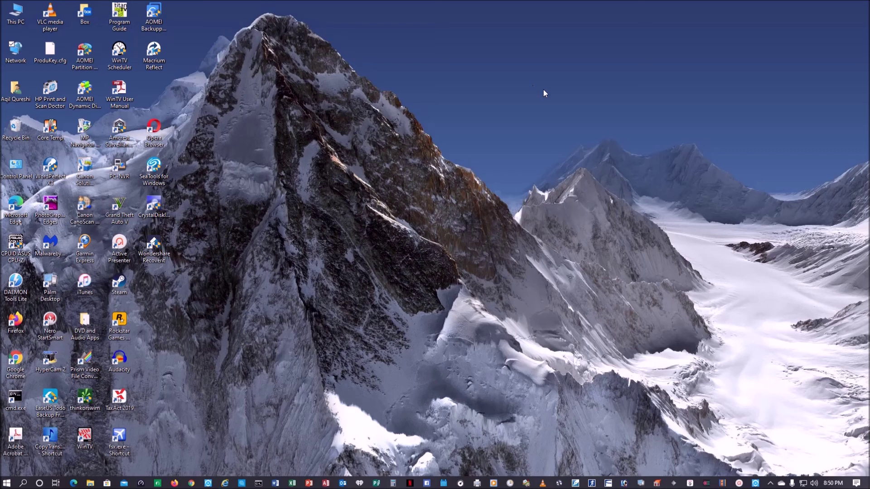
Create a folder named My-Cloud on the 6TB Enterprise drive (E:), then close File Explorer.
double_click(15, 14)
double_click(423, 286)
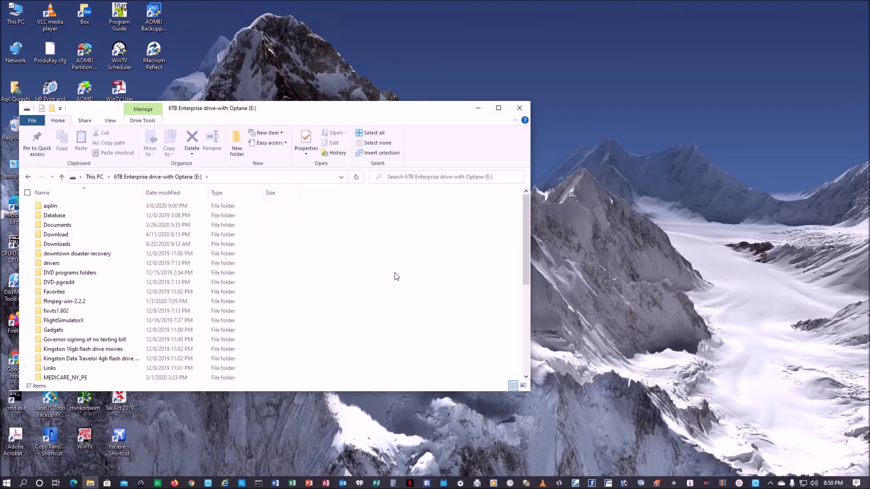
scroll(396, 277, "down", 6)
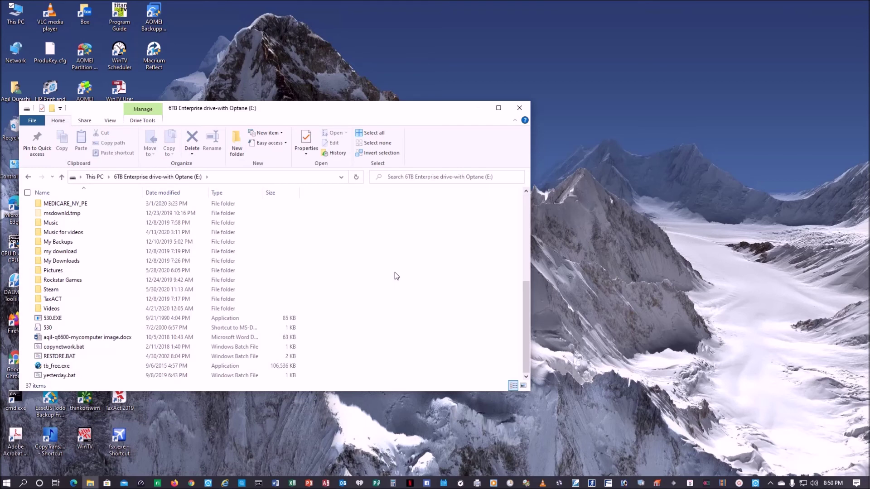
right_click(391, 277)
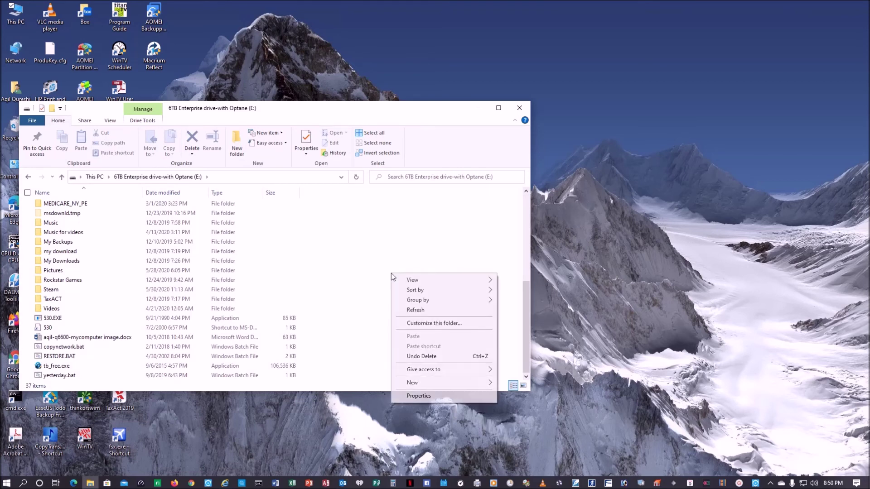
mouse_move(444, 385)
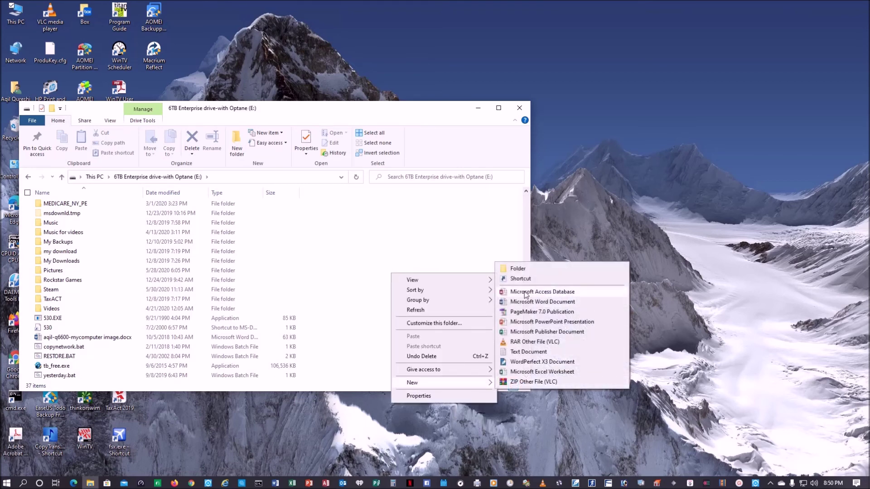
left_click(523, 271)
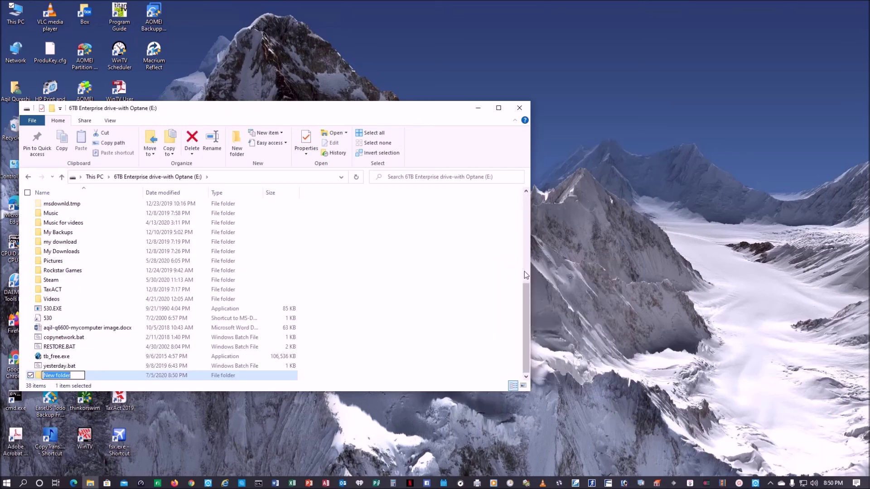
type("My-Cloud")
key("Return")
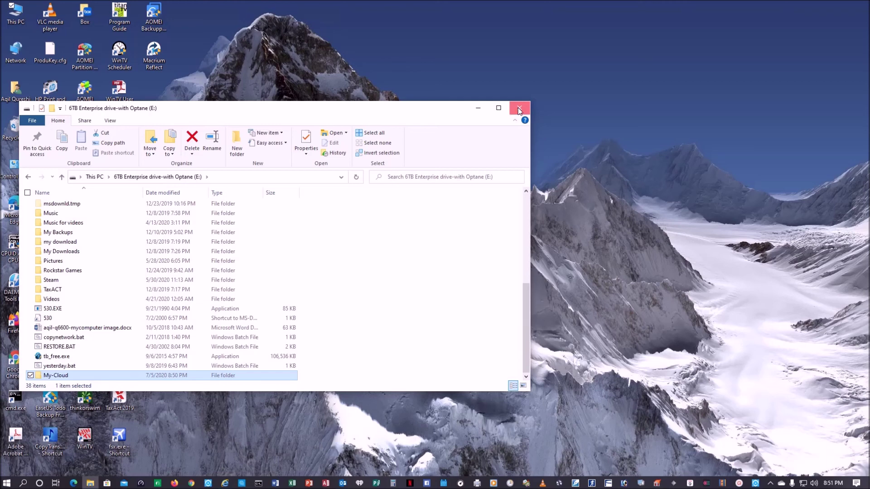
left_click(519, 109)
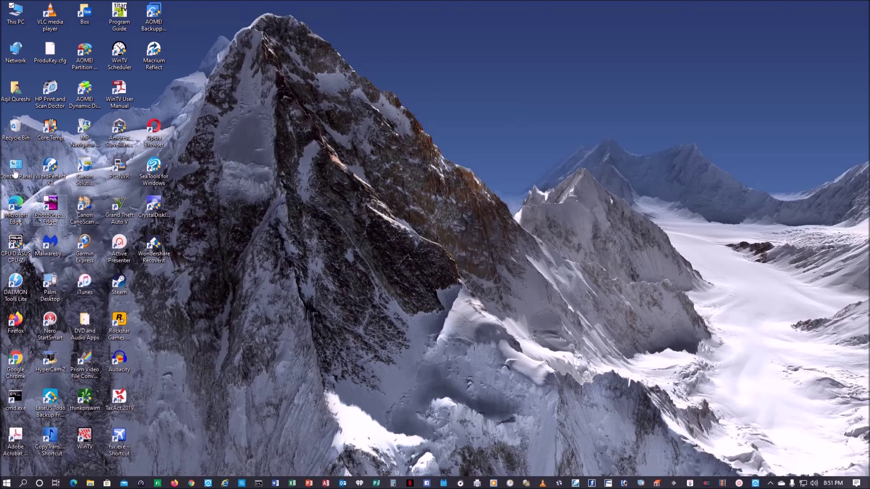
Open Control Panel, switch it to Small icons view, and go to Programs and Features.
left_click(24, 484)
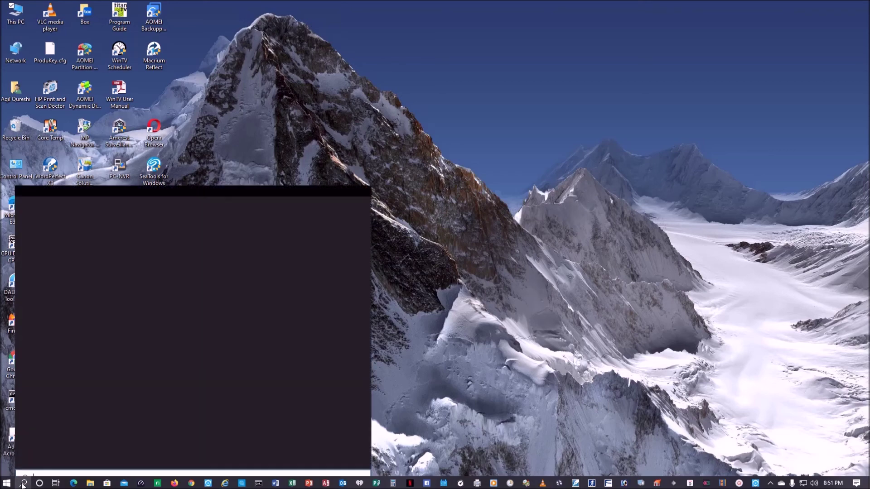
type("control")
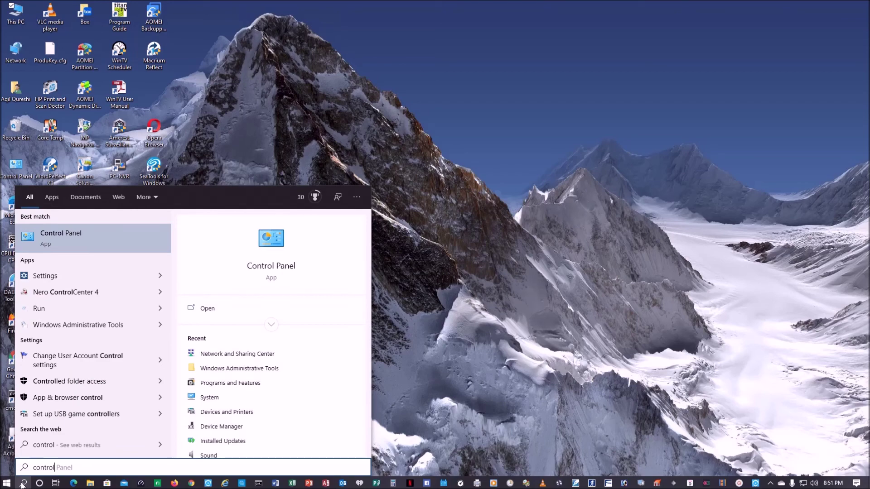
left_click(136, 233)
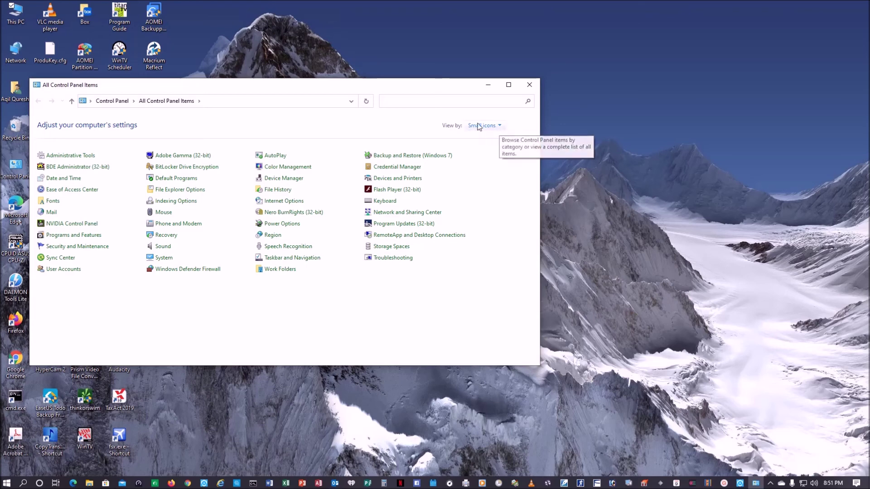
left_click(500, 128)
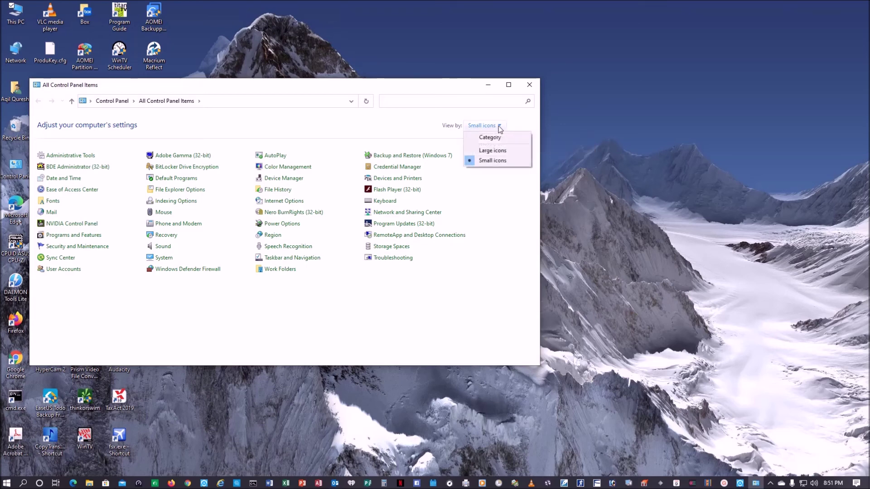
left_click(495, 137)
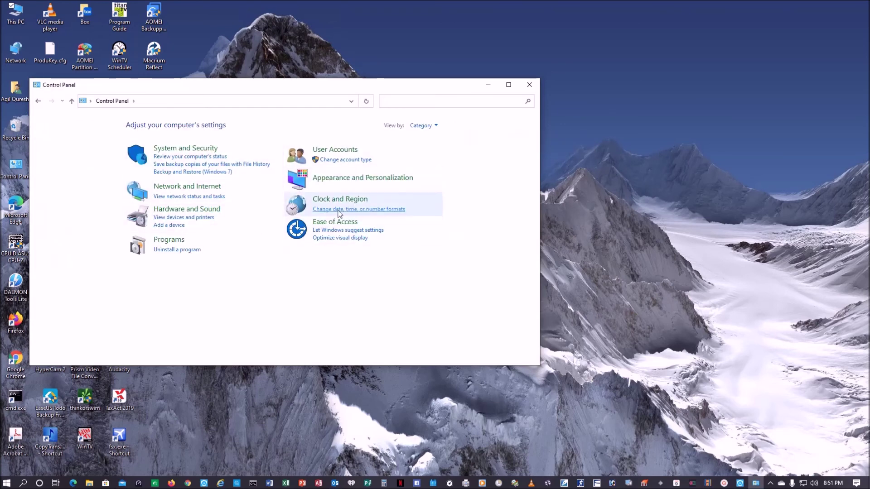
left_click(435, 128)
left_click(442, 160)
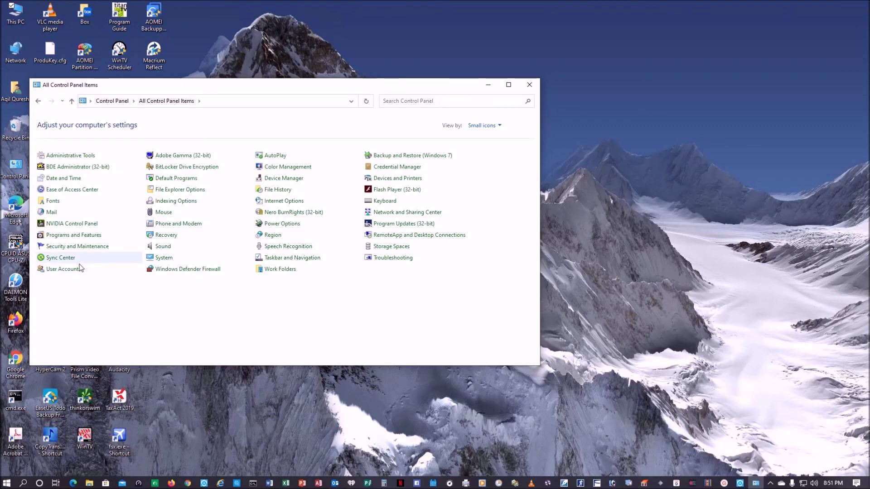
left_click(83, 240)
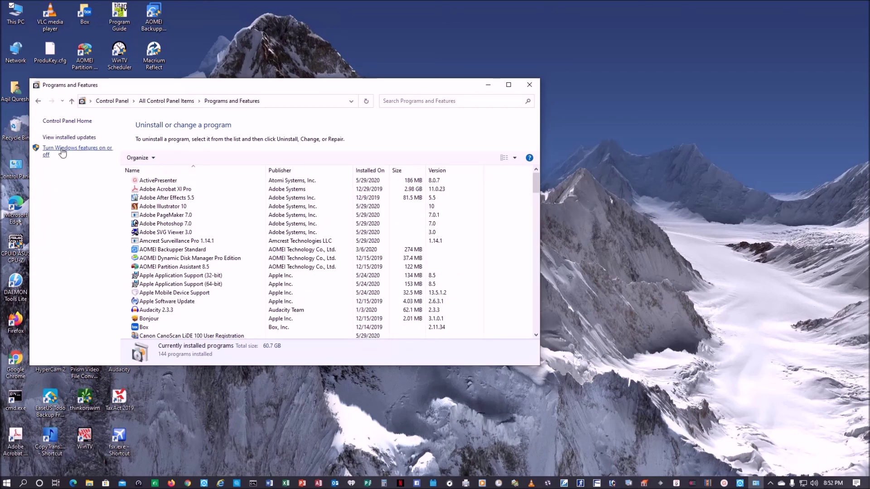
Open the Windows features list and expand Internet Information Services.
left_click(62, 152)
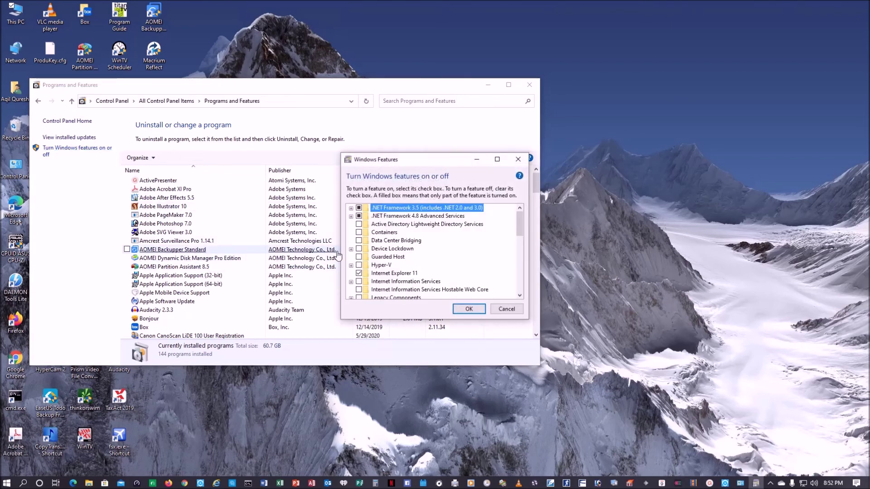
scroll(376, 267, "down", 3)
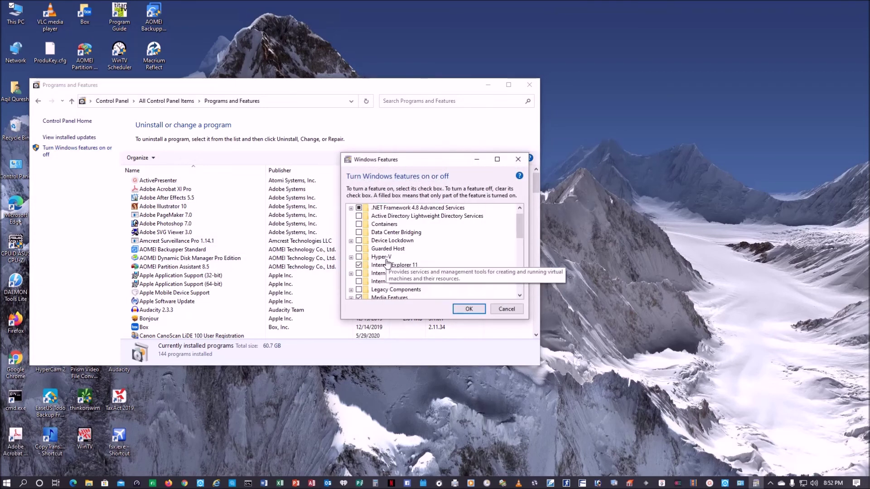
scroll(382, 266, "down", 1)
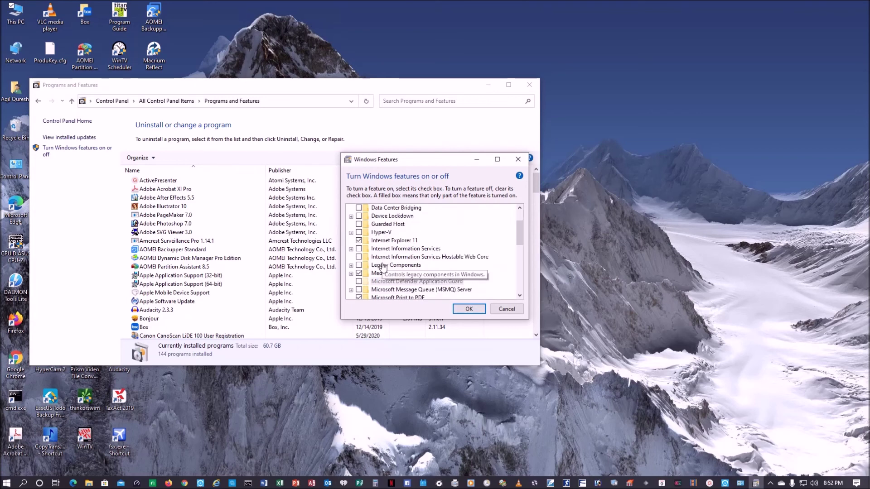
scroll(383, 265, "down", 1)
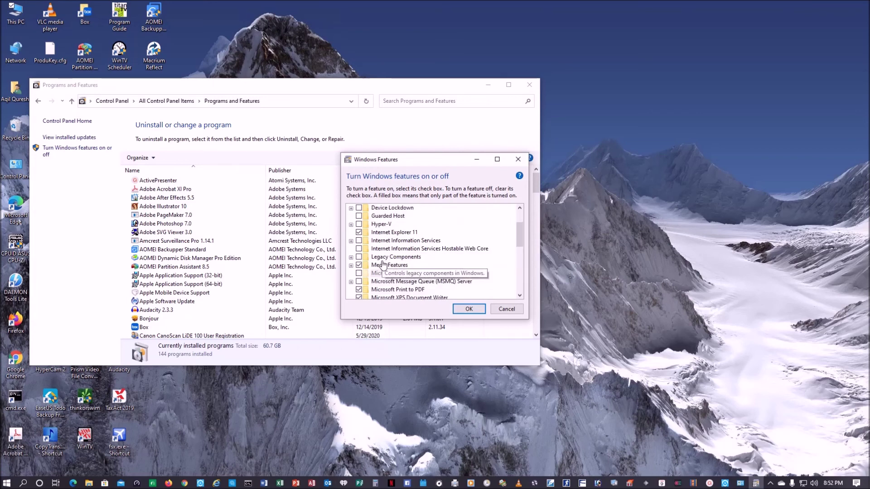
scroll(382, 266, "down", 1)
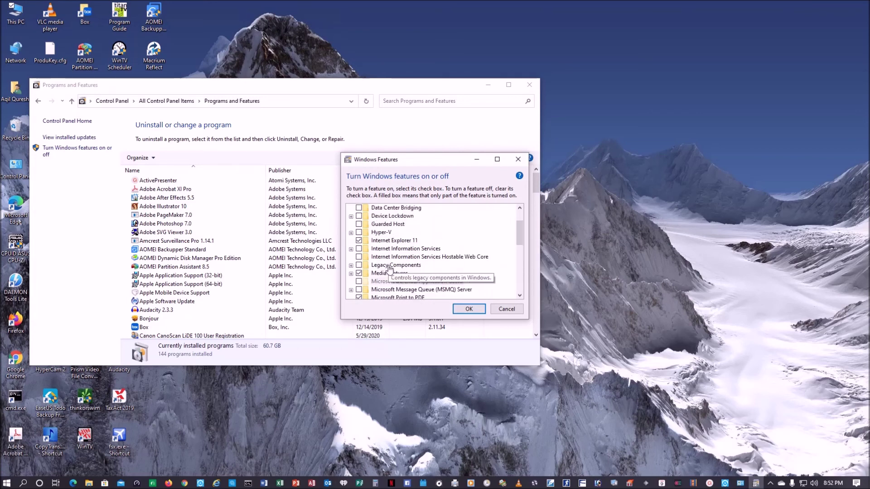
scroll(392, 272, "up", 3)
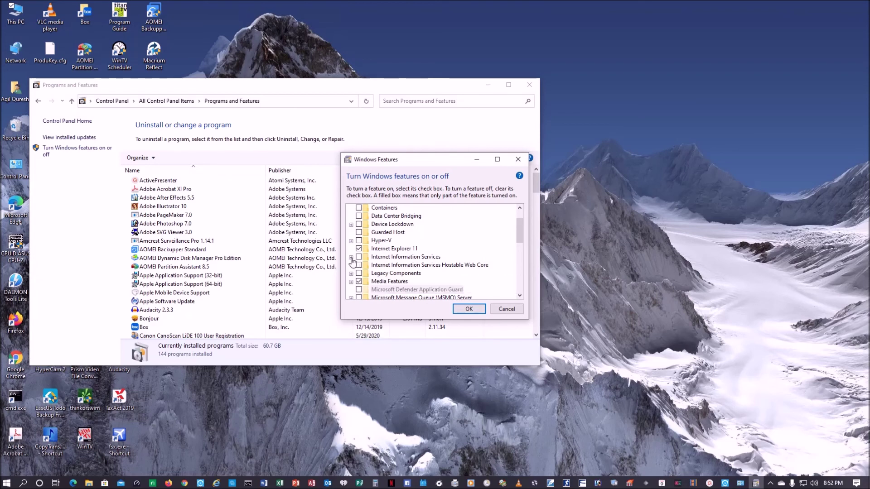
left_click(351, 258)
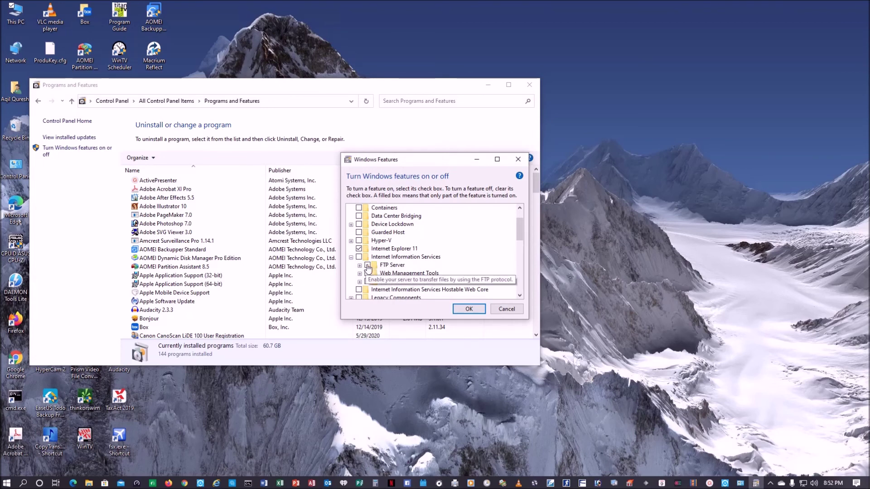
Turn on FTP Server together with its FTP Extensibility sub-feature.
left_click(367, 266)
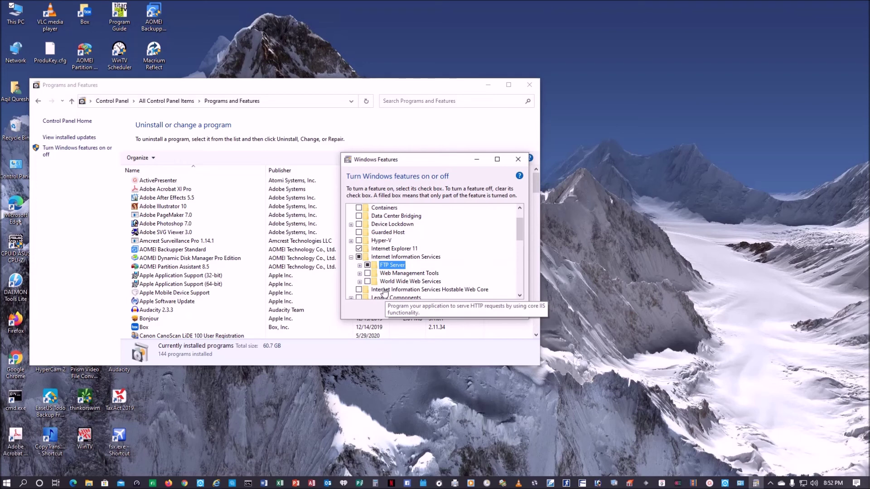
scroll(384, 290, "down", 1)
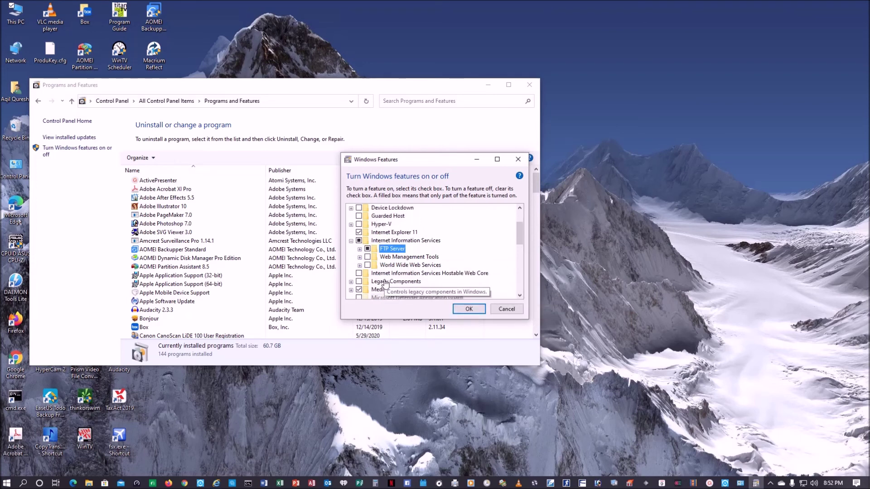
left_click(359, 240)
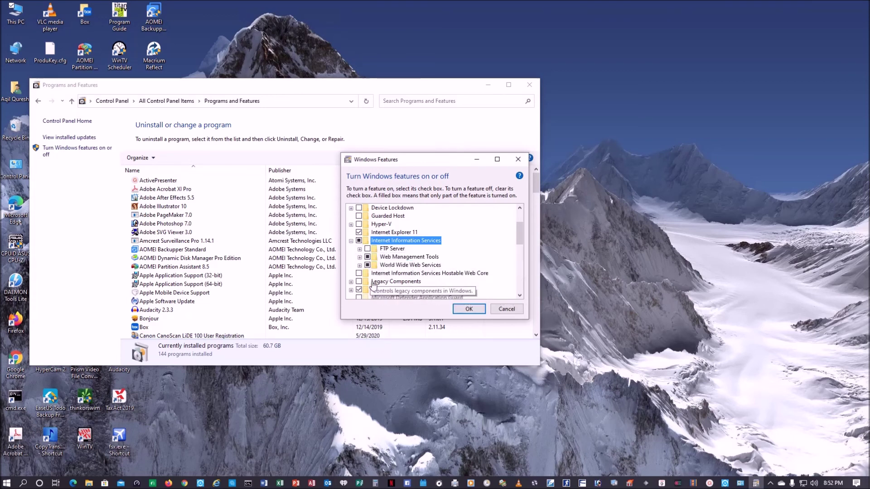
left_click(368, 249)
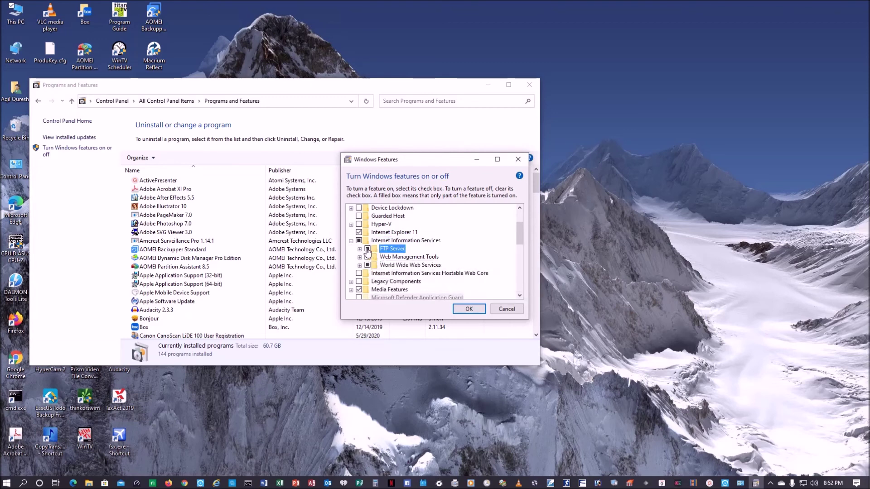
left_click(359, 249)
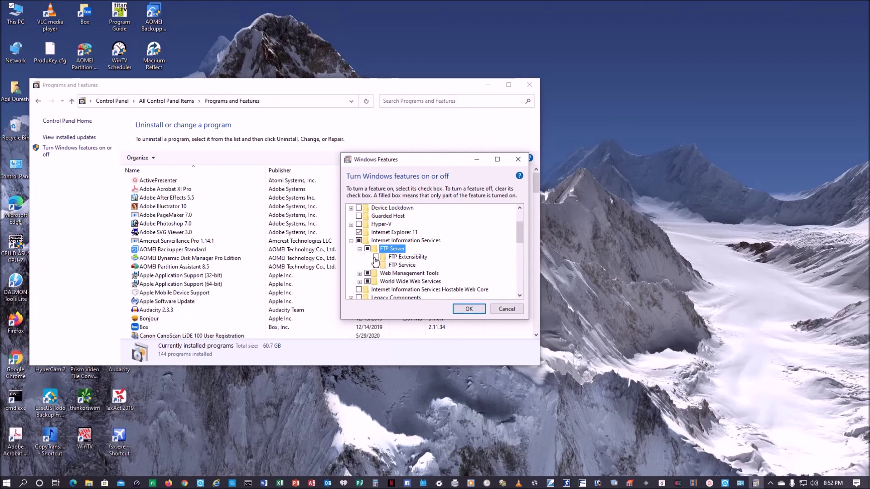
left_click(376, 257)
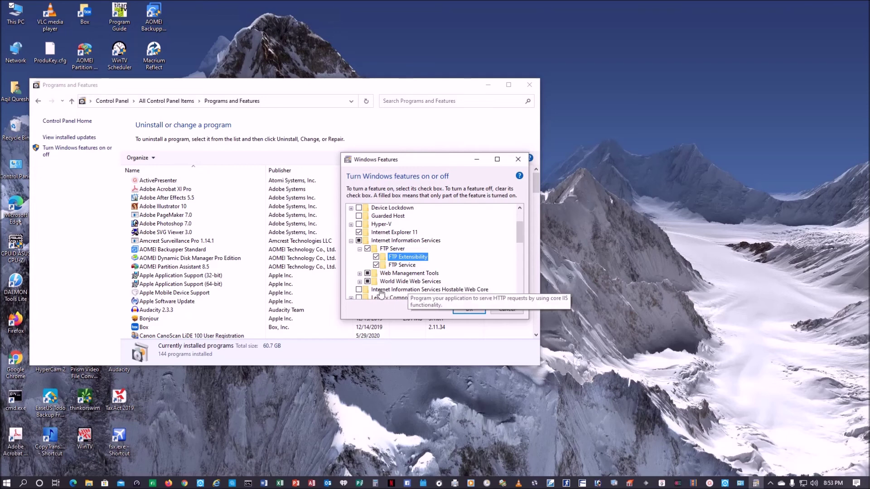
Look through Web Management Tools and World Wide Web Services, then apply the feature changes.
left_click(360, 274)
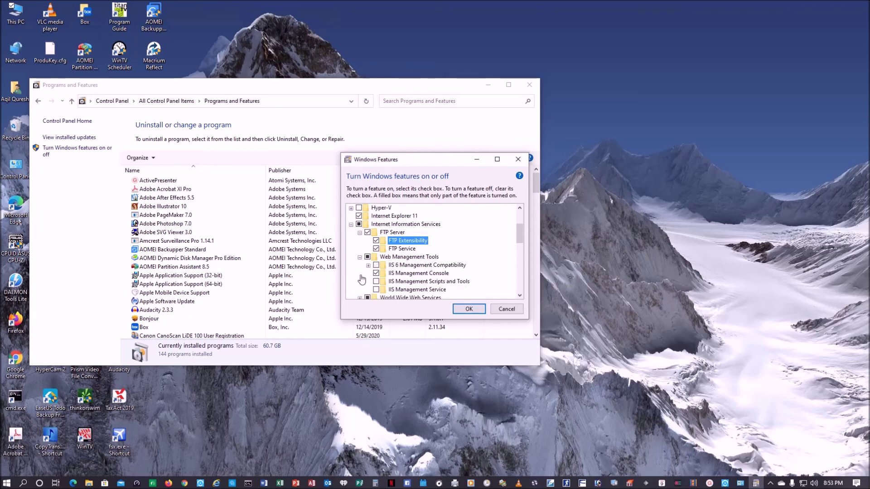
left_click(360, 257)
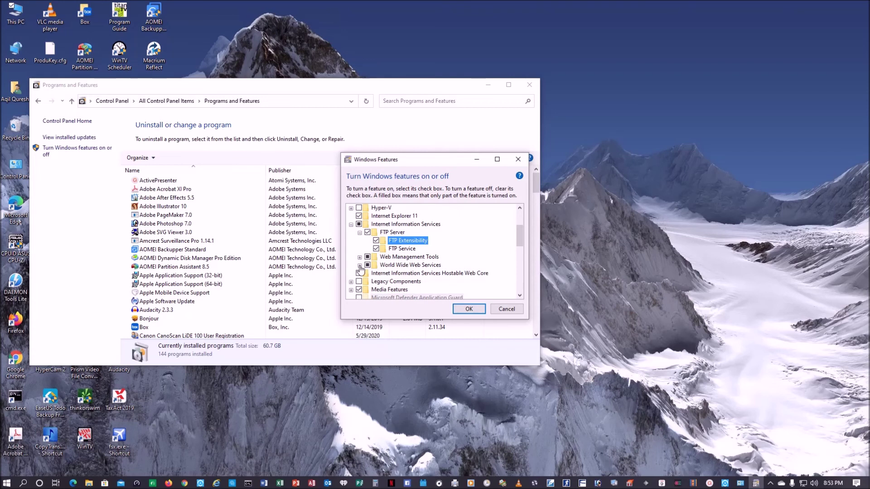
left_click(360, 265)
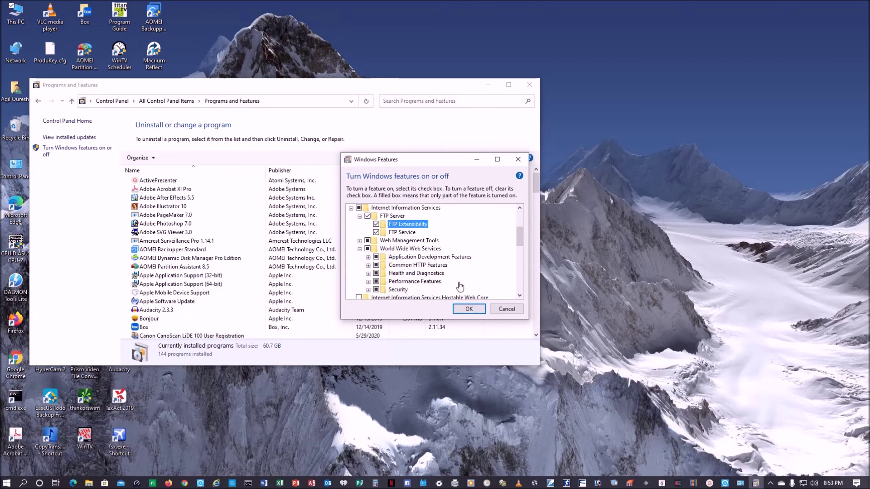
scroll(460, 287, "down", 1)
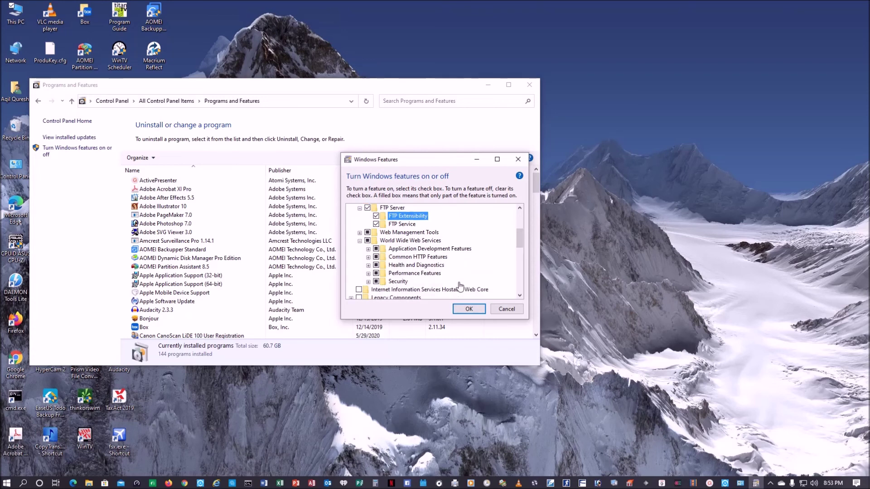
left_click(368, 281)
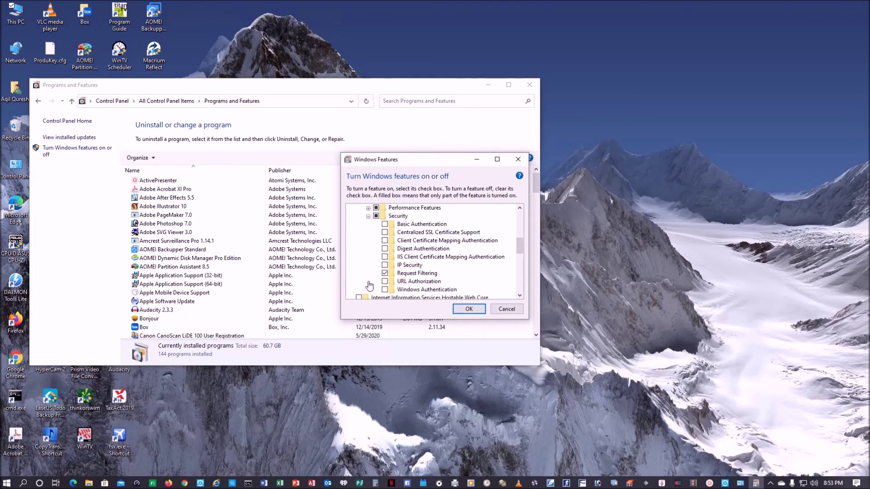
left_click(369, 216)
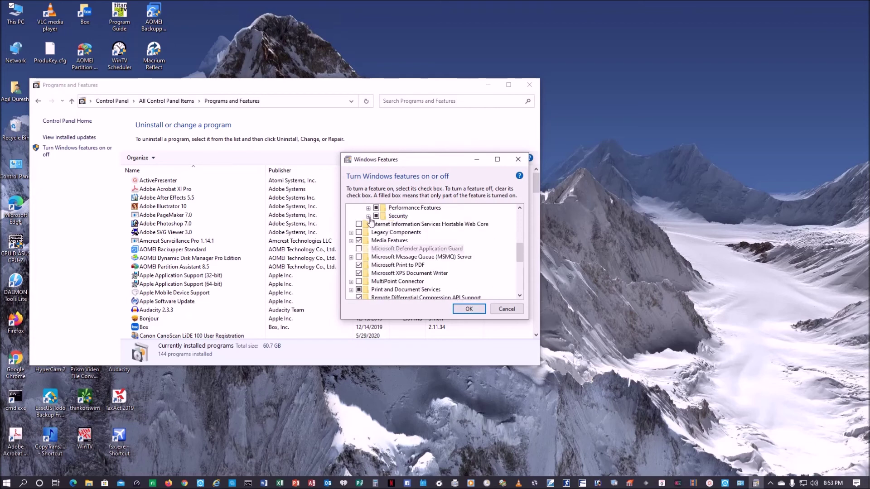
scroll(381, 267, "up", 1)
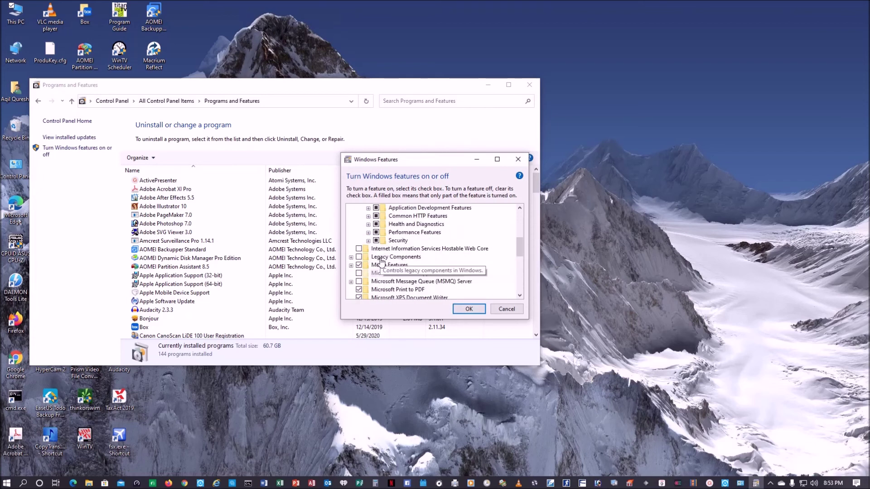
scroll(382, 268, "up", 1)
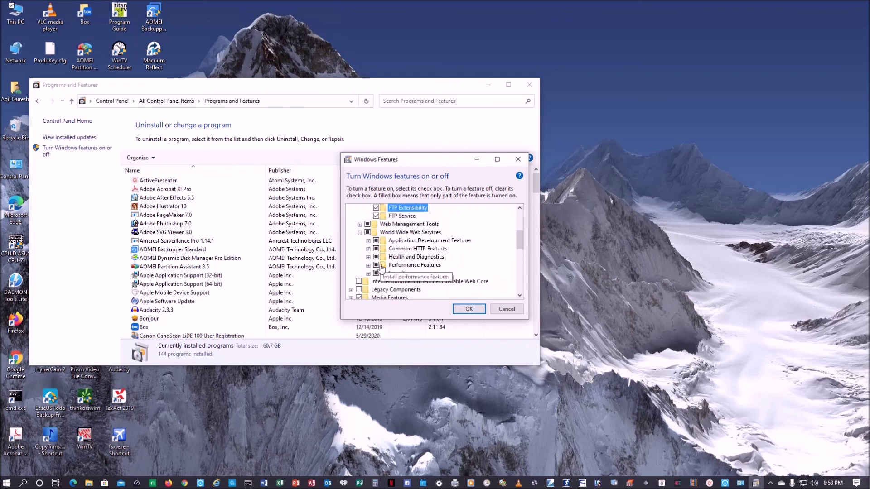
left_click(360, 234)
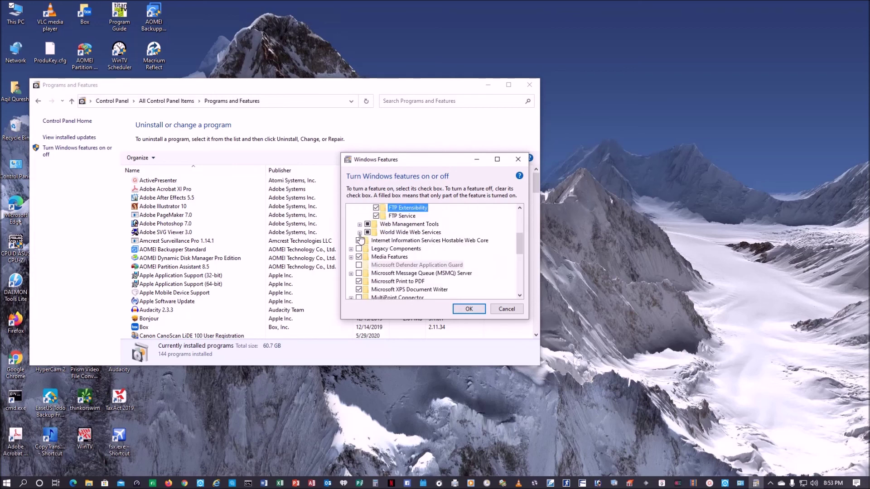
left_click(465, 310)
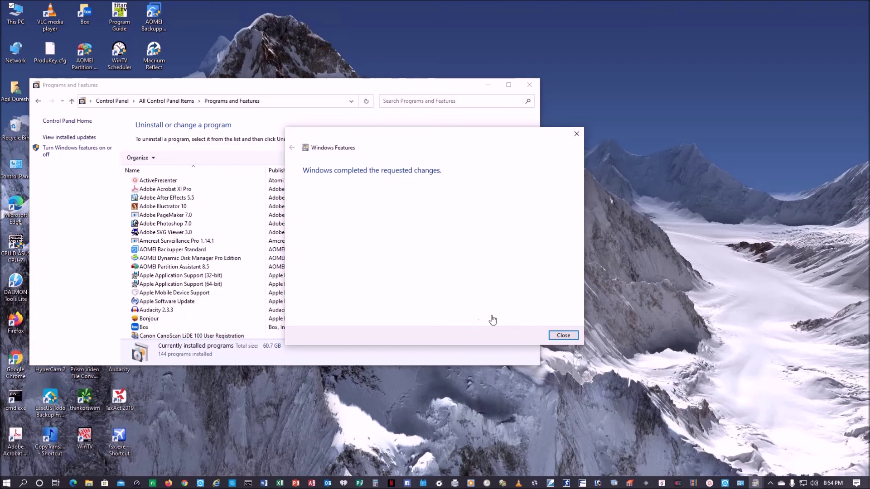
Dismiss the completed-changes message and launch IIS Manager from Administrative Tools.
left_click(563, 335)
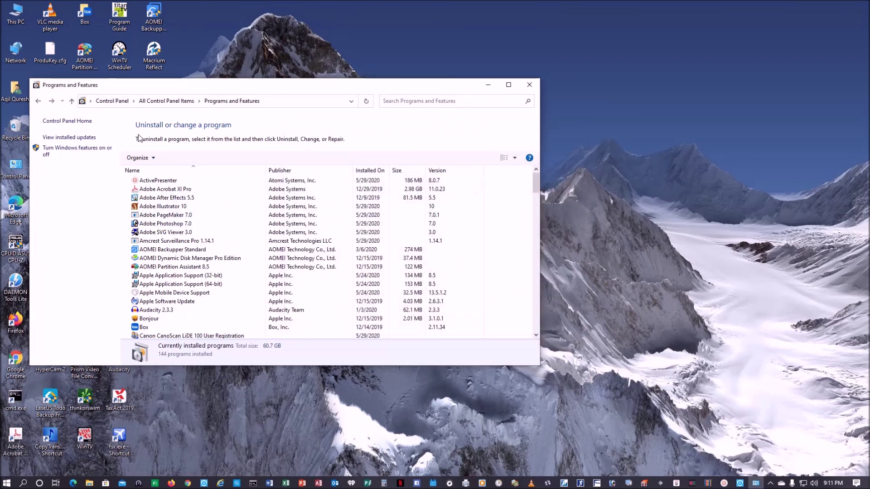
left_click(60, 122)
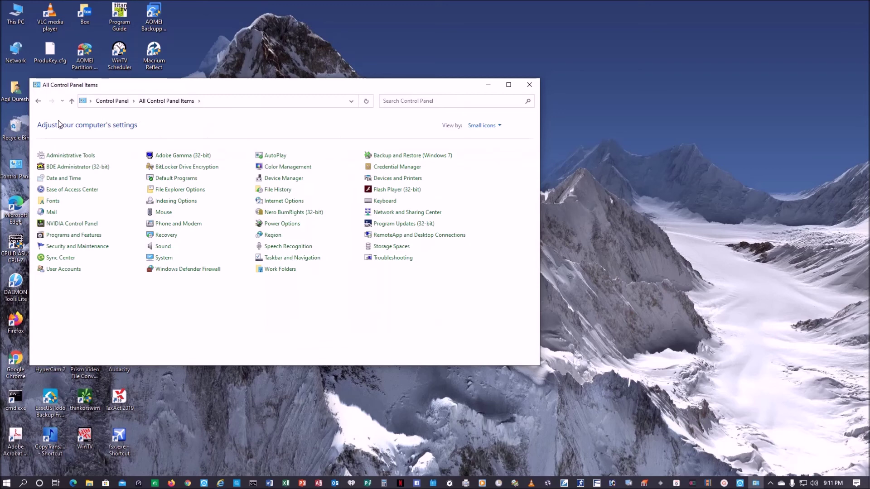
left_click(62, 157)
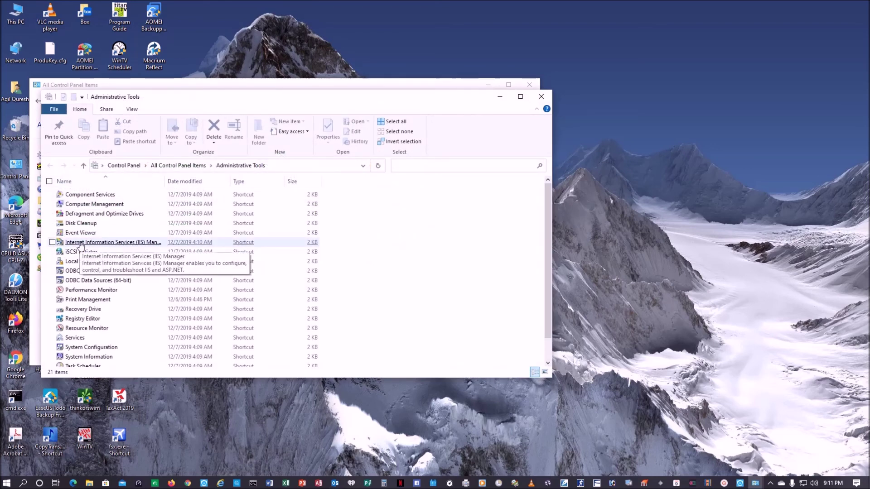
double_click(80, 244)
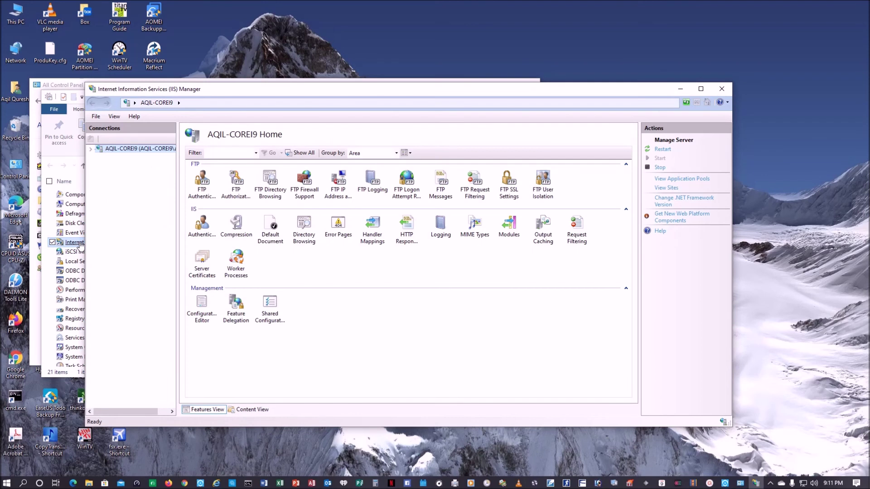
Expand the server node and Sites to reveal Default Web Site and the Sites actions.
left_click(90, 149)
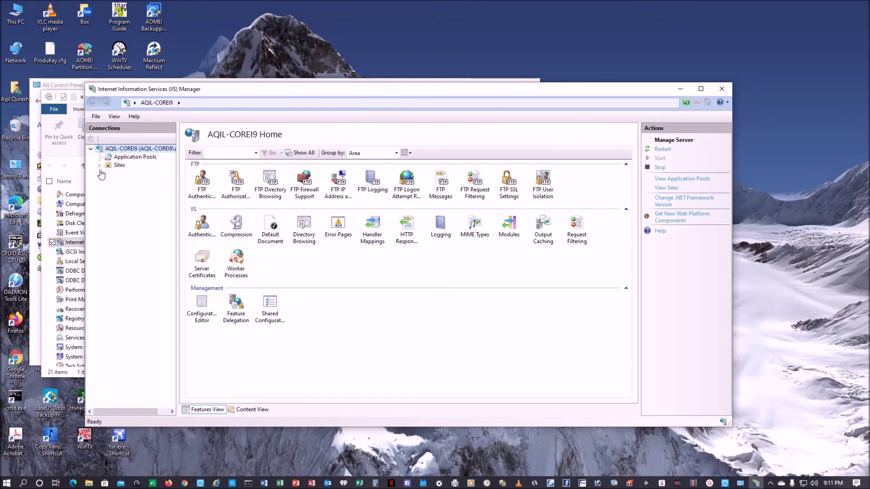
left_click(99, 166)
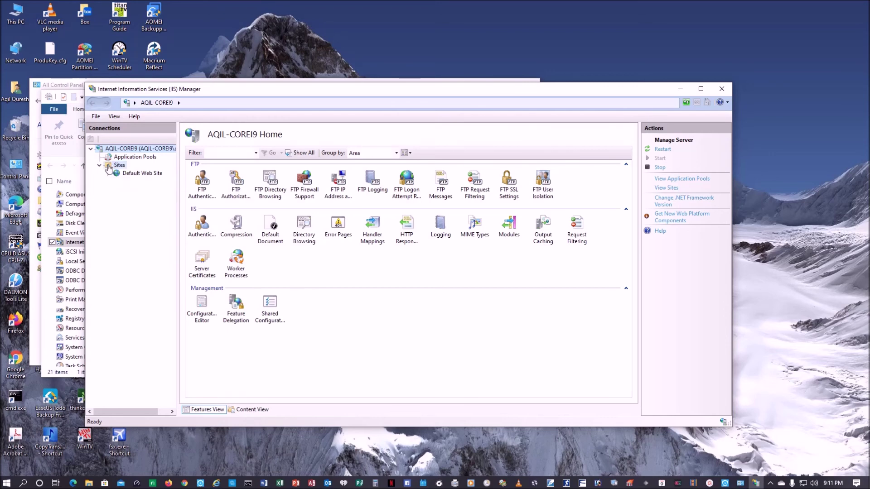
right_click(108, 167)
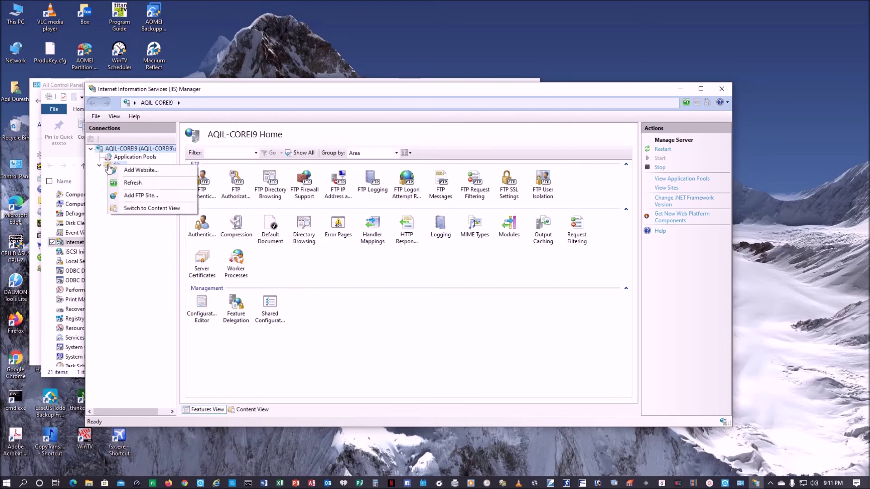
Add an FTP site named FTP-on-E-Drive with physical path E:\My-Cloud and continue.
left_click(136, 196)
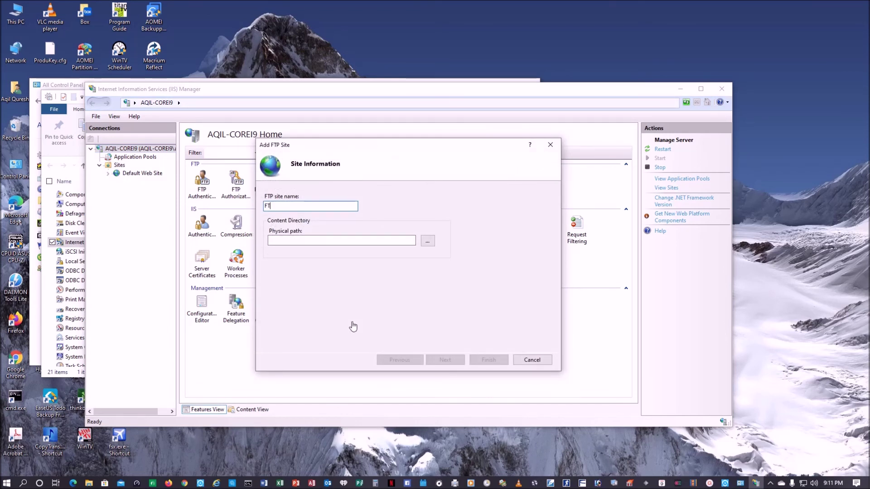
type("FTP-")
left_click(427, 241)
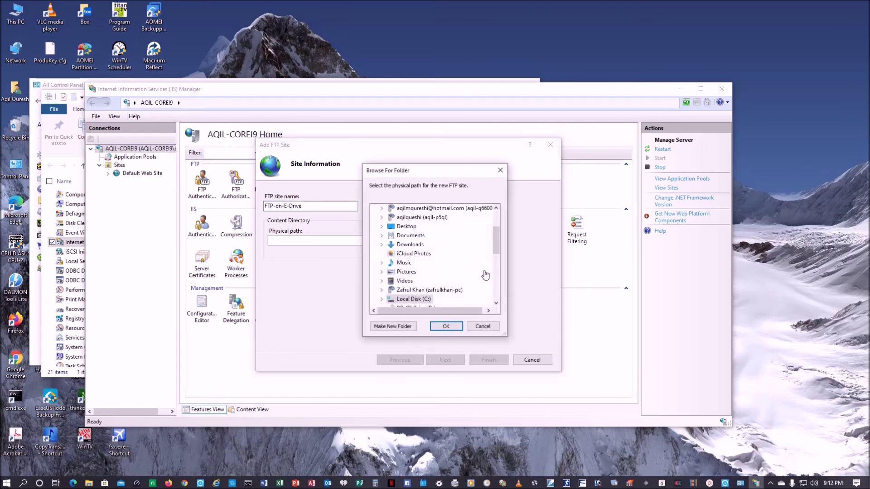
scroll(485, 275, "down", 2)
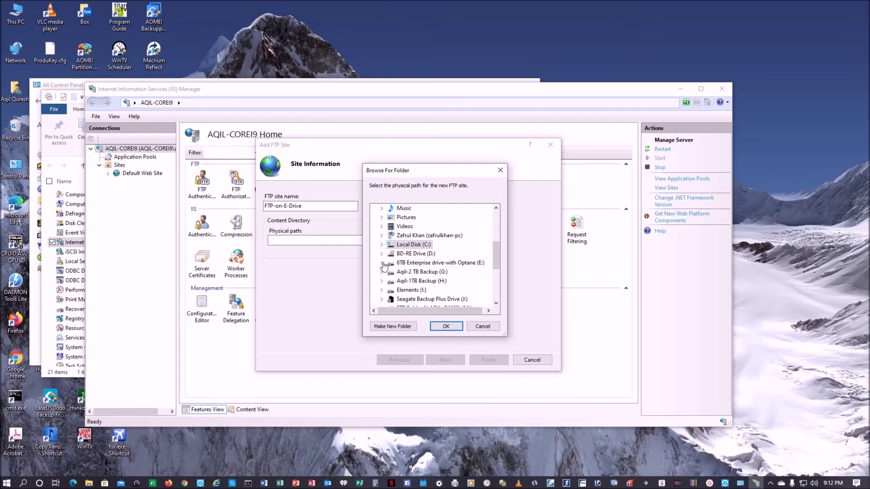
double_click(453, 263)
scroll(456, 267, "down", 4)
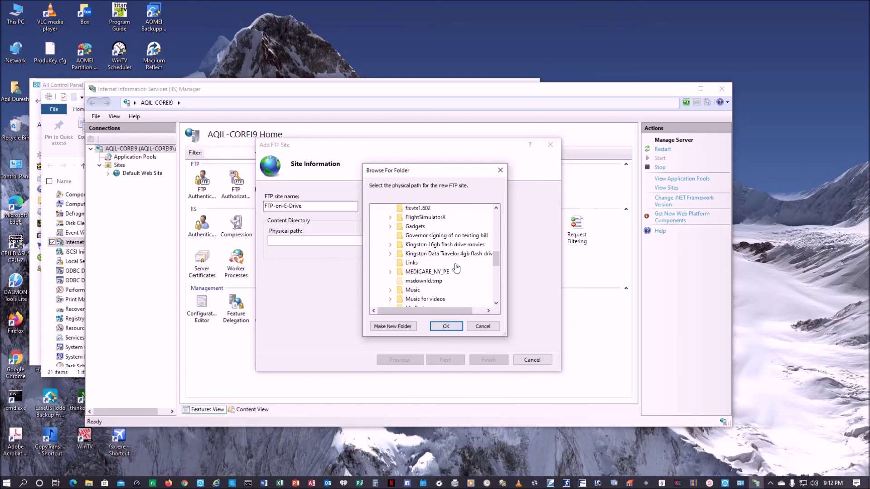
scroll(456, 268, "down", 2)
left_click(426, 281)
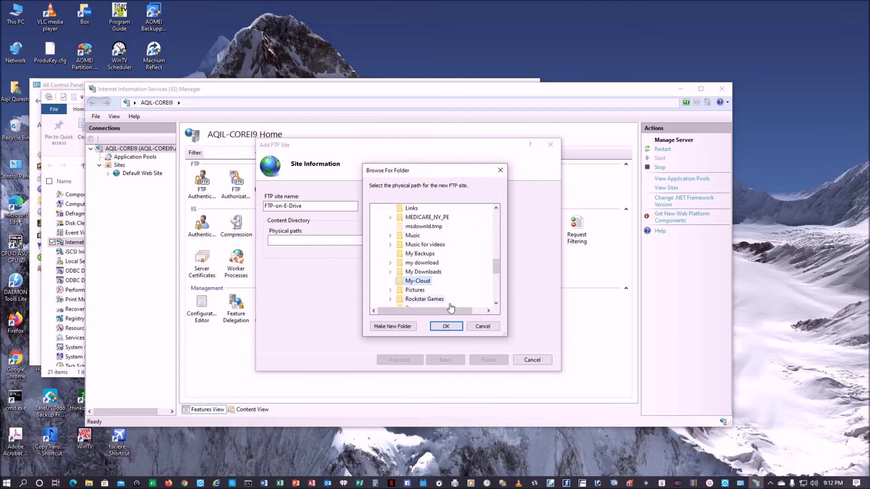
left_click(455, 327)
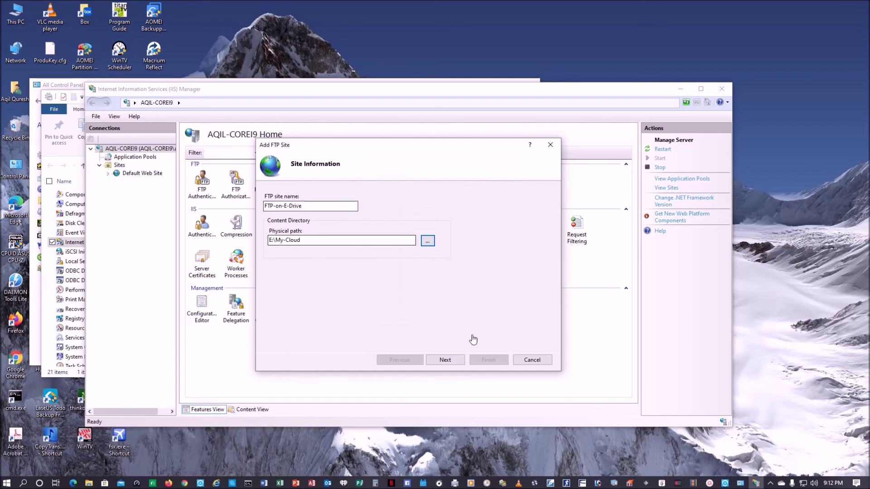
left_click(445, 360)
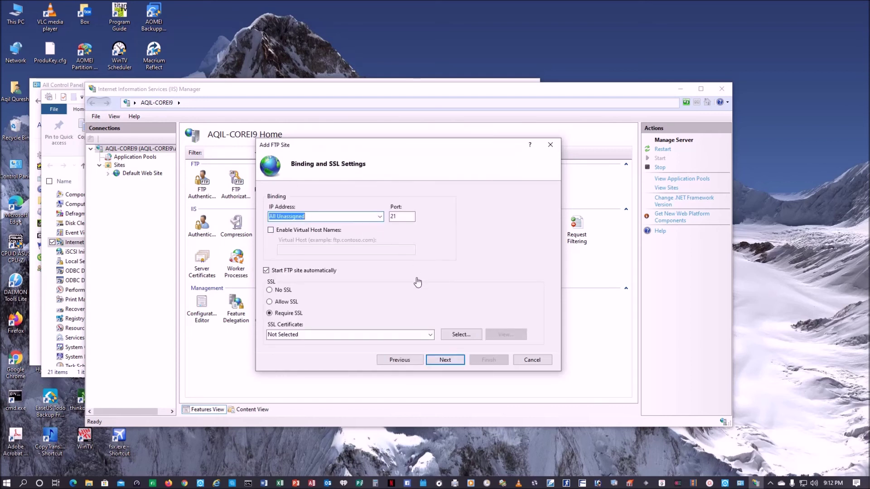
Bind the FTP site to 192.168.1.16 on port 21 with No SSL, verifying the address via ipconfig.
type("192.168.1.16")
left_click(25, 484)
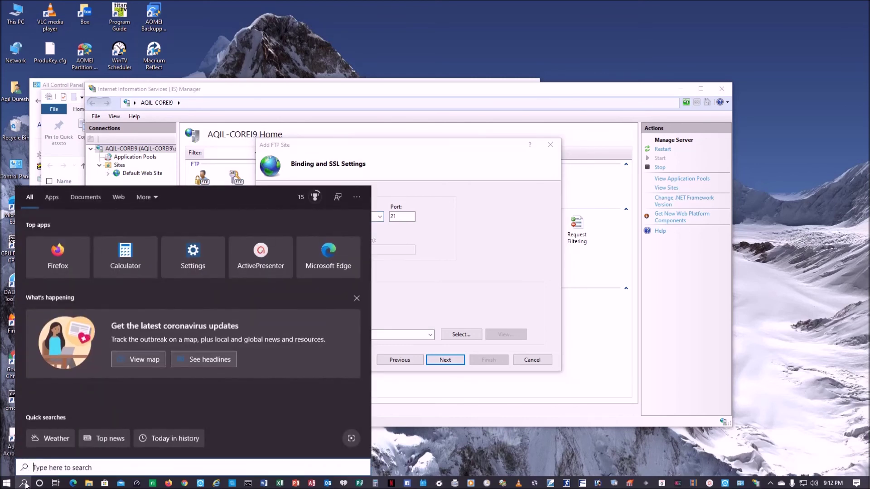
type("cmd")
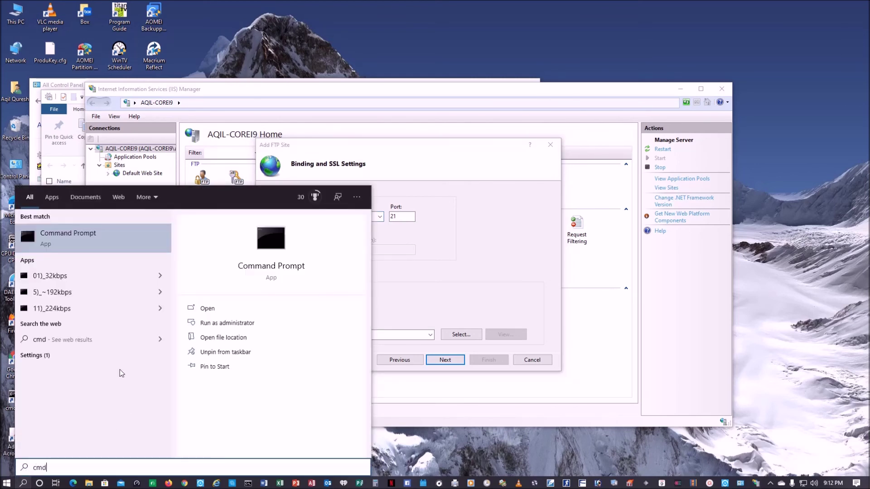
left_click(82, 238)
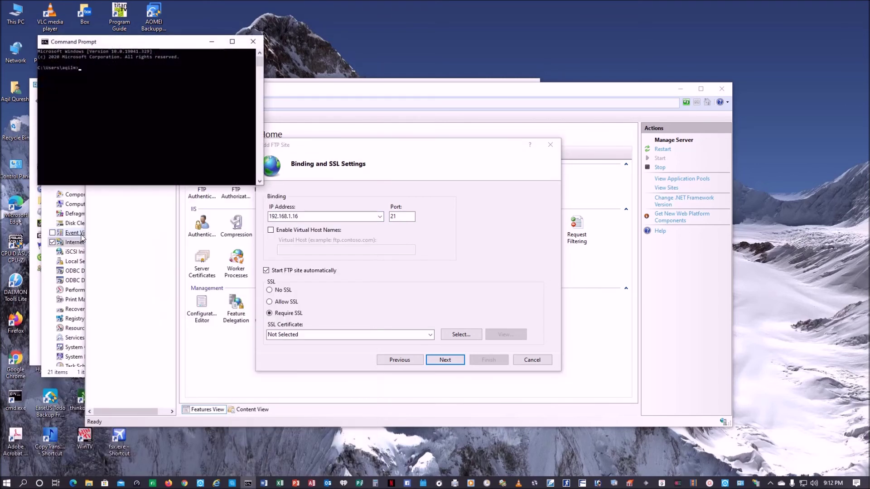
type("ipconfig")
key("Return")
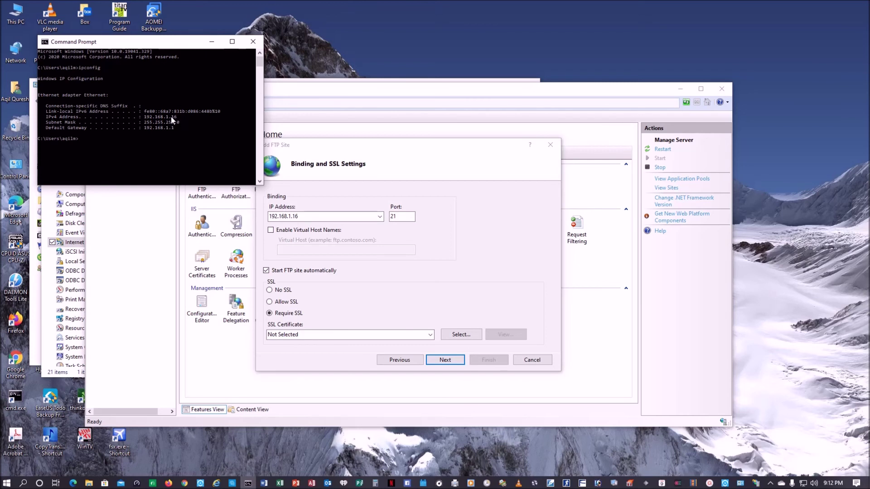
left_click(253, 41)
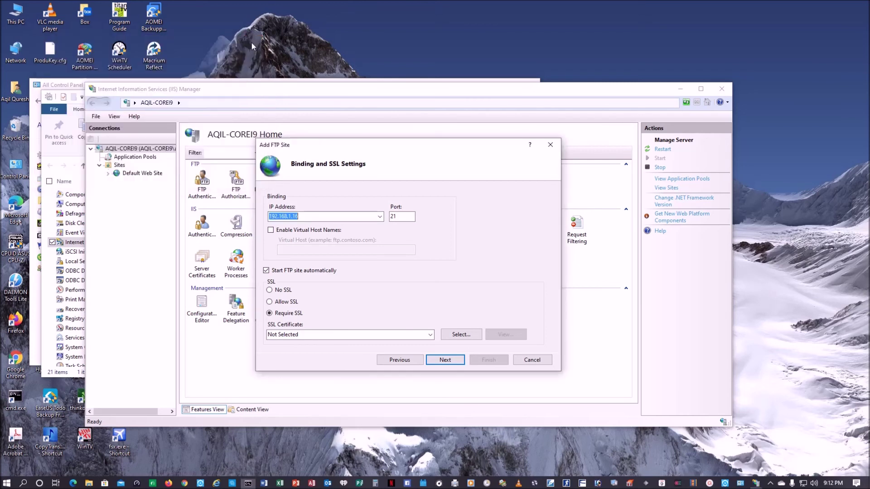
left_click(281, 290)
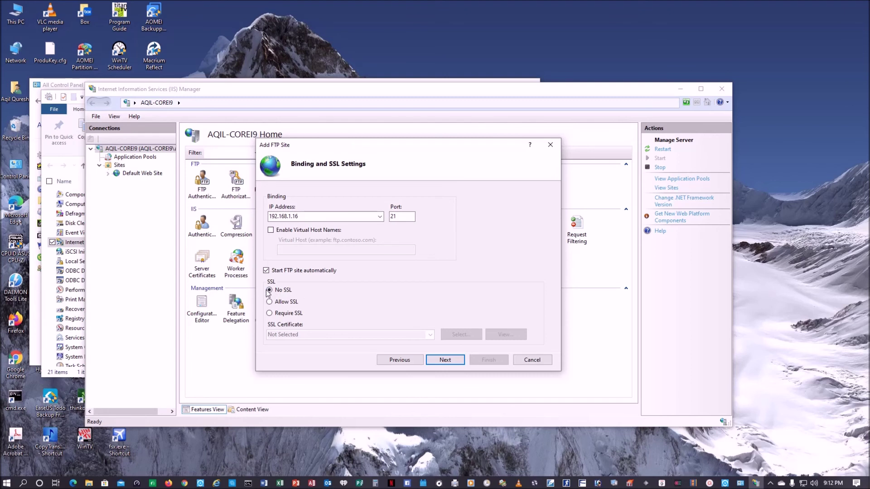
left_click(445, 359)
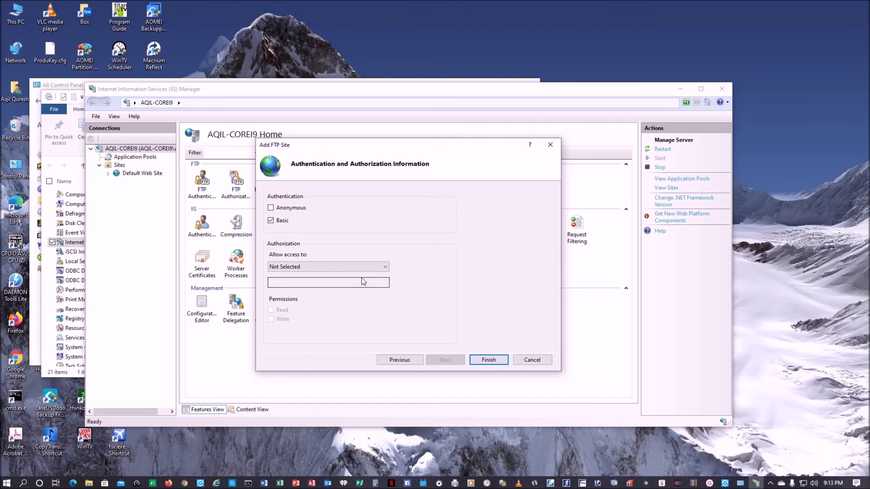
Set access to 'Specified users' and check Local Users and Groups > Users in Computer Management.
left_click(385, 266)
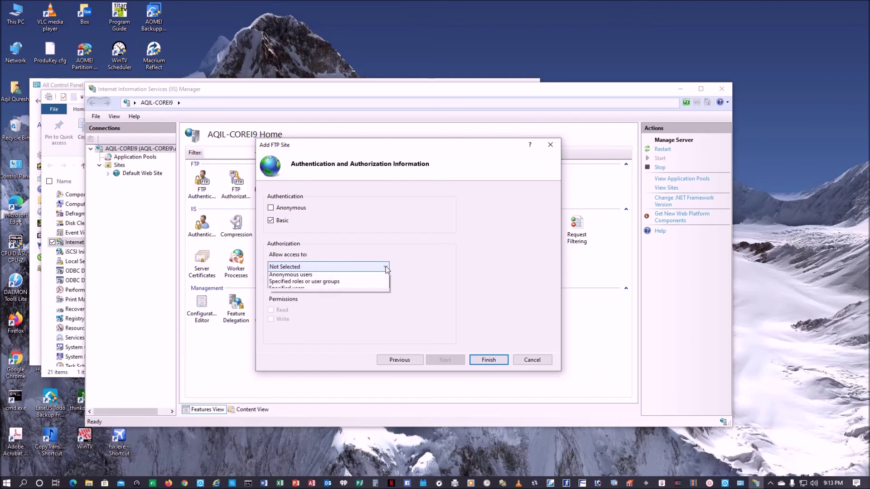
left_click(368, 304)
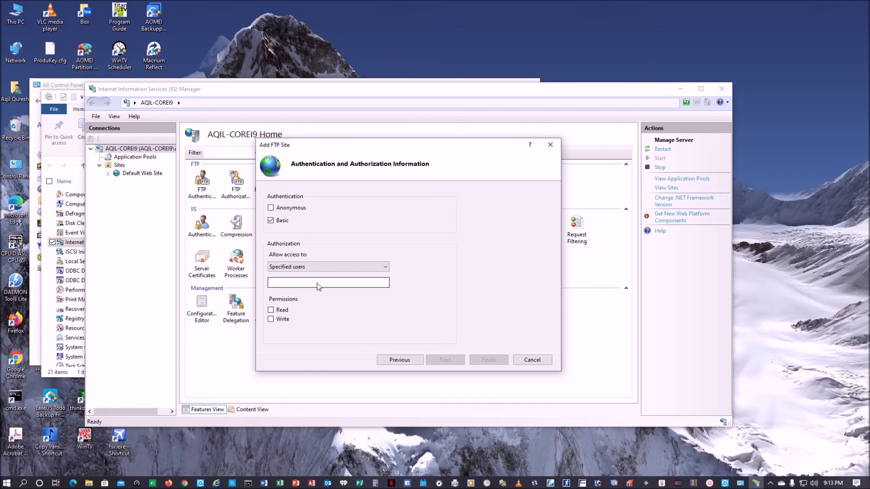
right_click(16, 20)
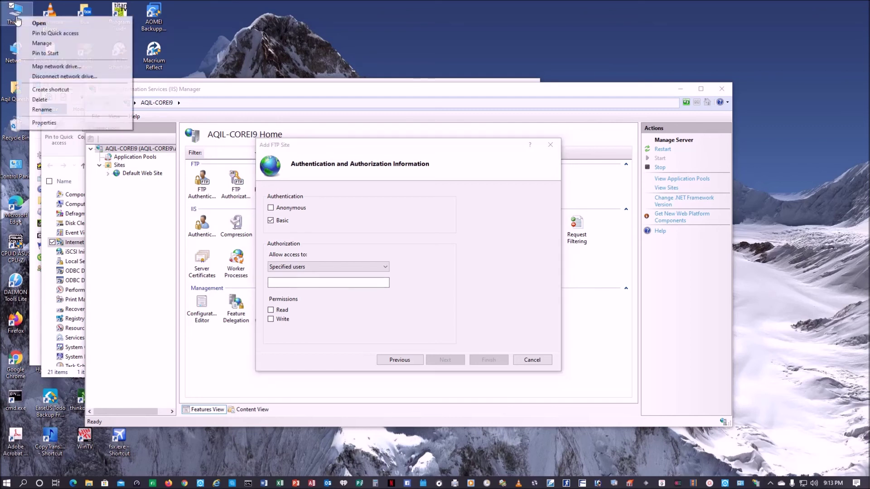
left_click(36, 44)
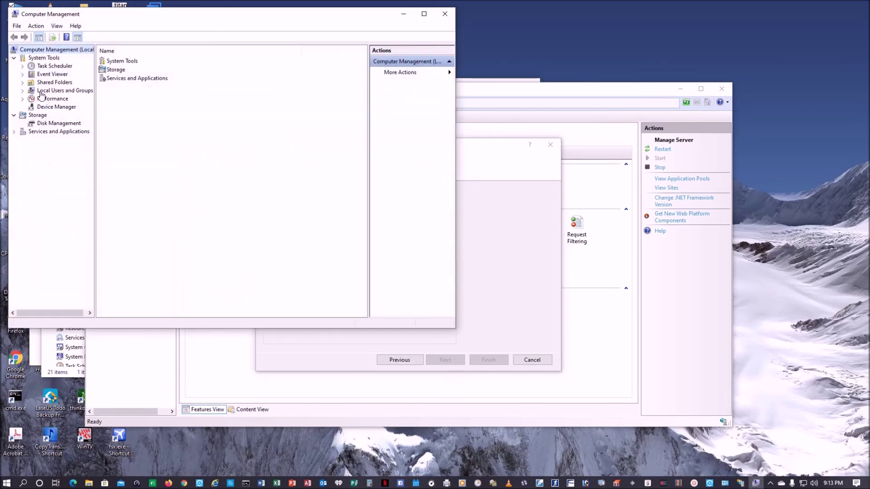
left_click(23, 91)
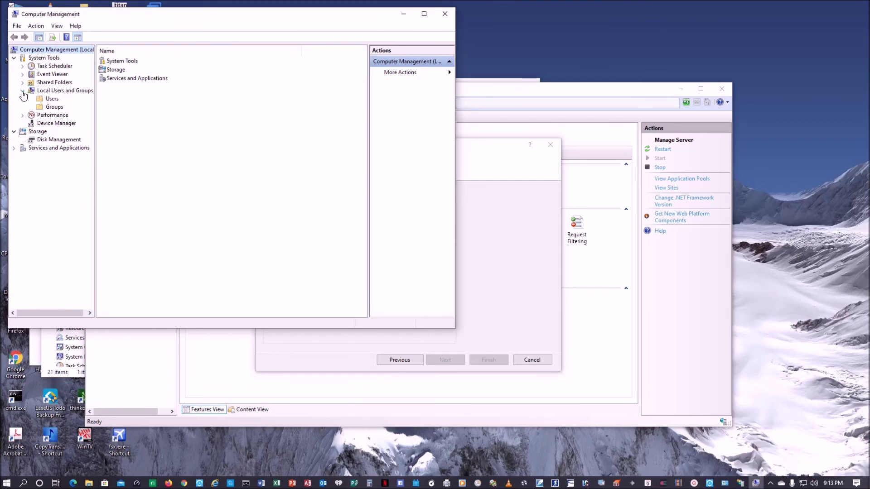
left_click(40, 101)
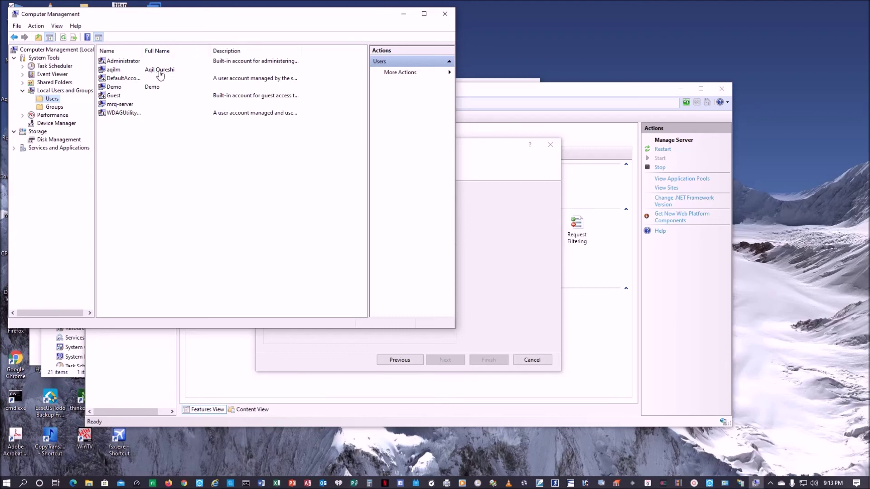
left_click(445, 14)
left_click(317, 286)
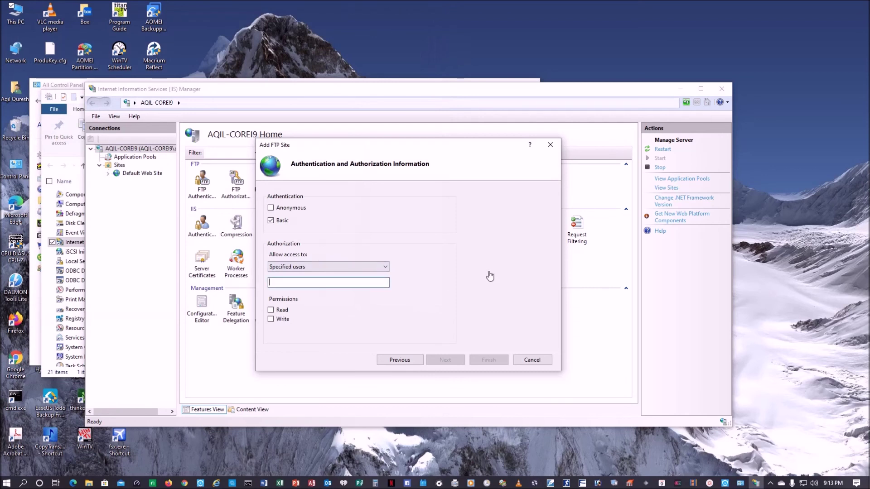
Enter the allowed user's name with Read and Write, finish the FTP-on-E-Drive site, and open Windows Settings.
type("Aqil Qureshi")
left_click(270, 310)
left_click(270, 320)
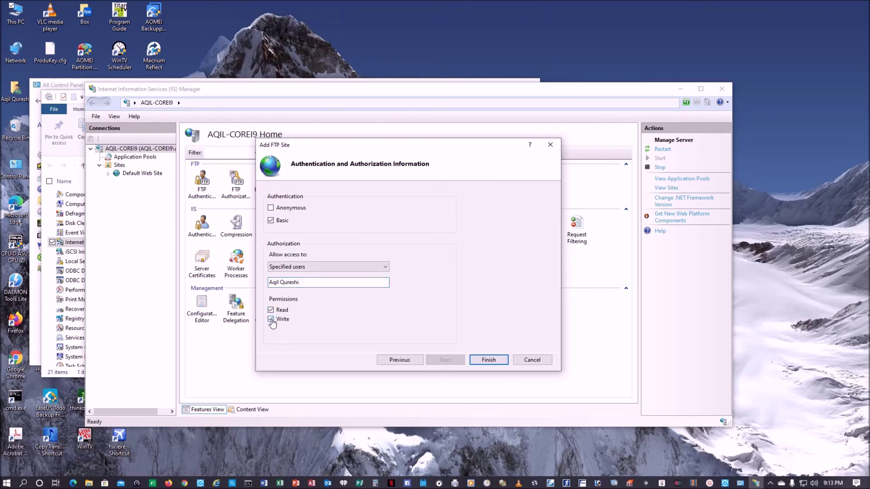
left_click(488, 360)
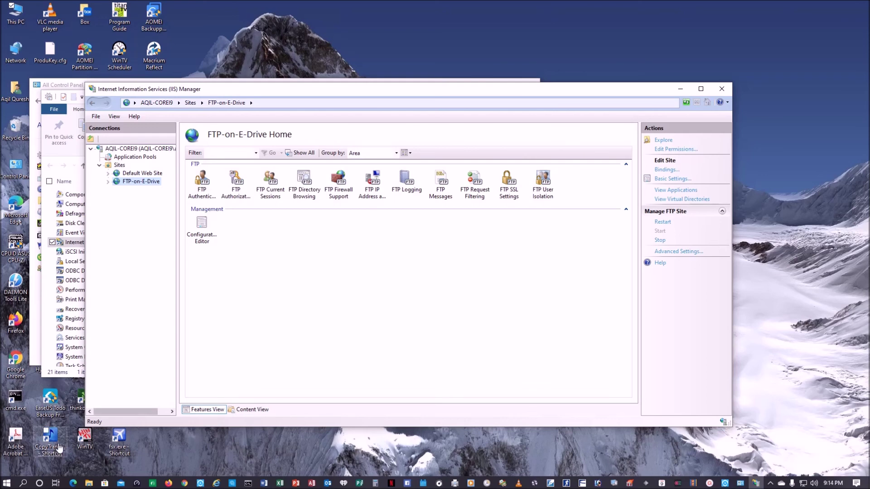
left_click(10, 485)
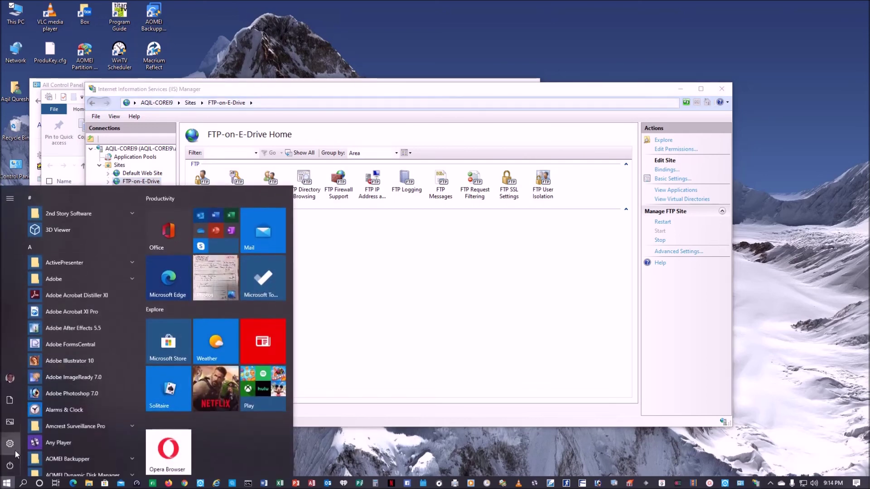
left_click(14, 445)
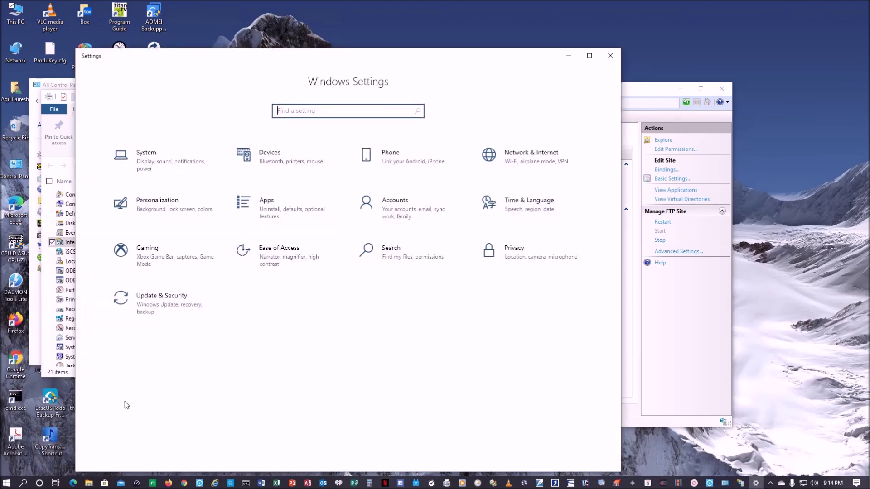
Under Accounts > Family & other users, choose 'Add someone else to this PC'.
left_click(409, 207)
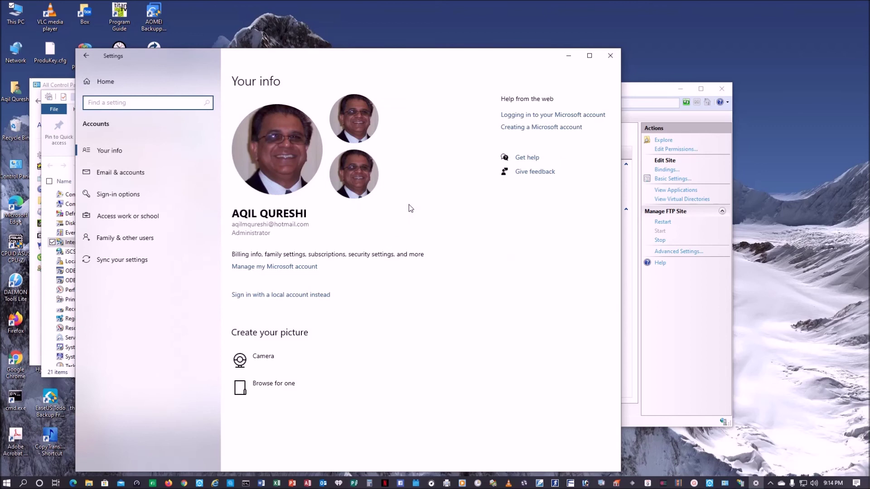
left_click(131, 239)
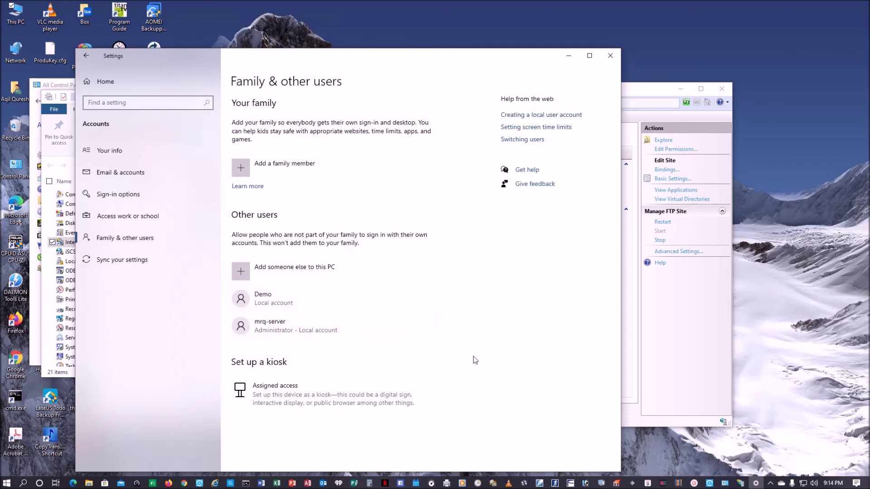
left_click(245, 271)
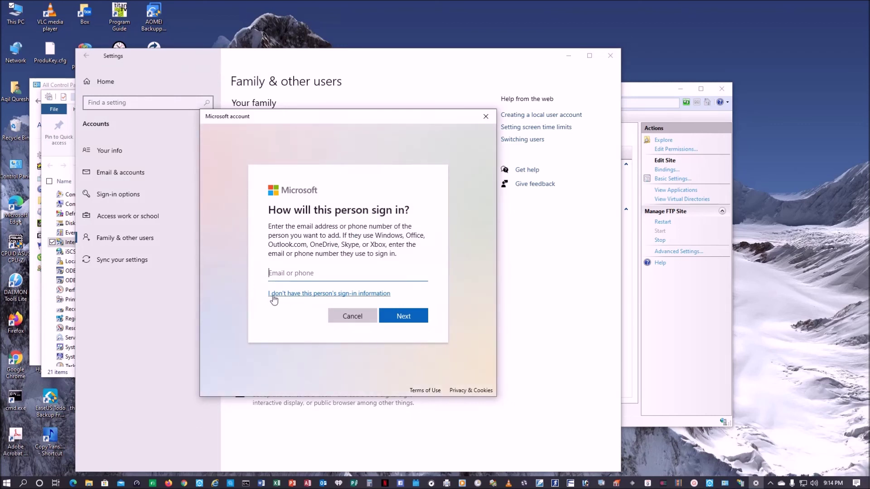
Create local user mrq-server without a Microsoft account, entering and confirming its password.
left_click(354, 294)
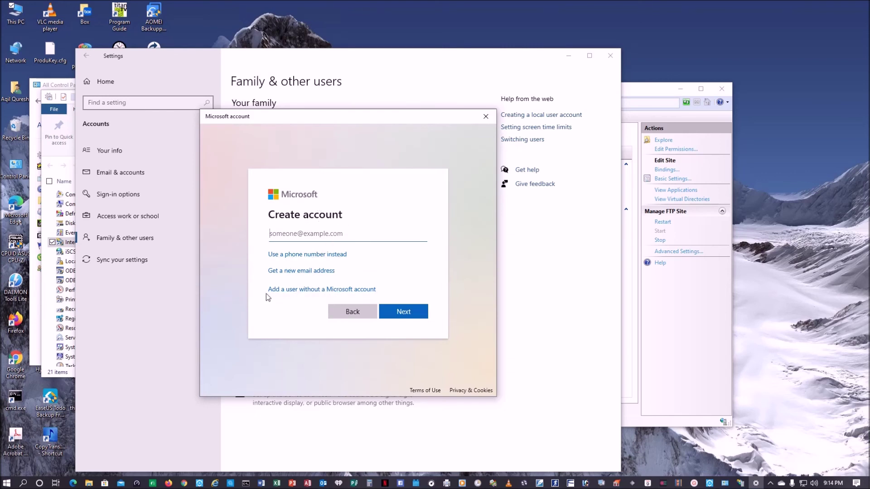
left_click(334, 290)
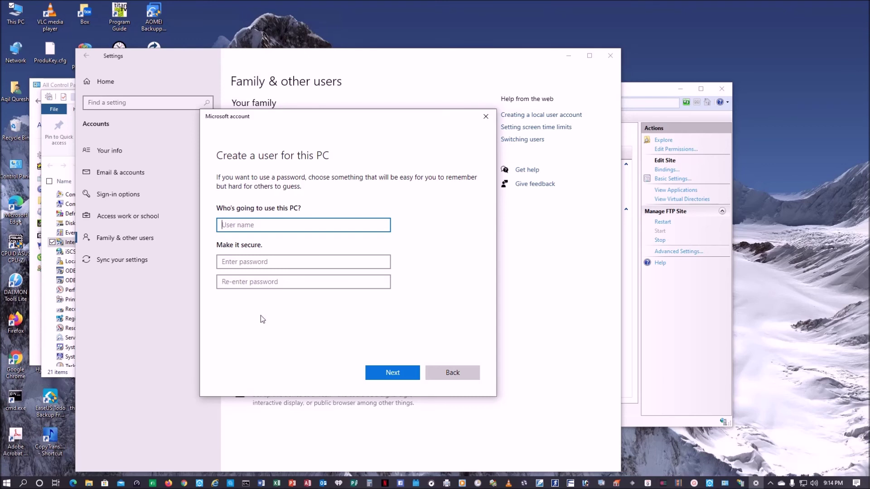
type("mrq-server")
left_click(260, 261)
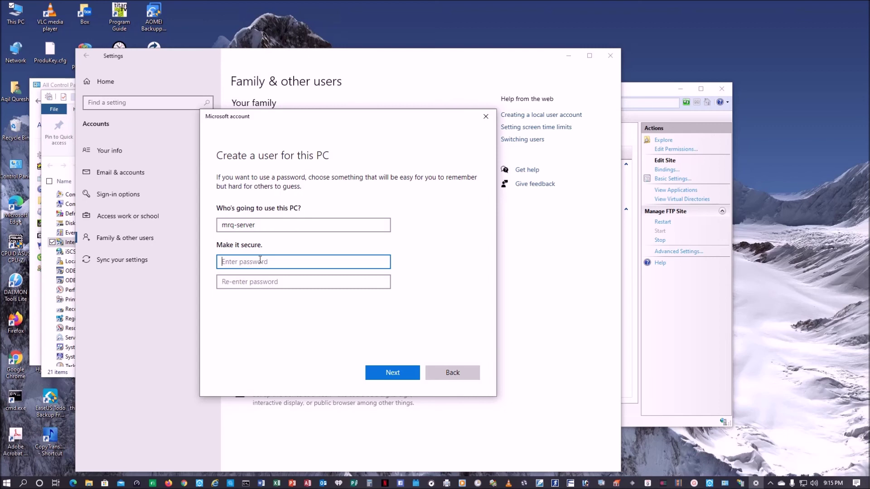
type("123456789")
key("Tab")
type("1234")
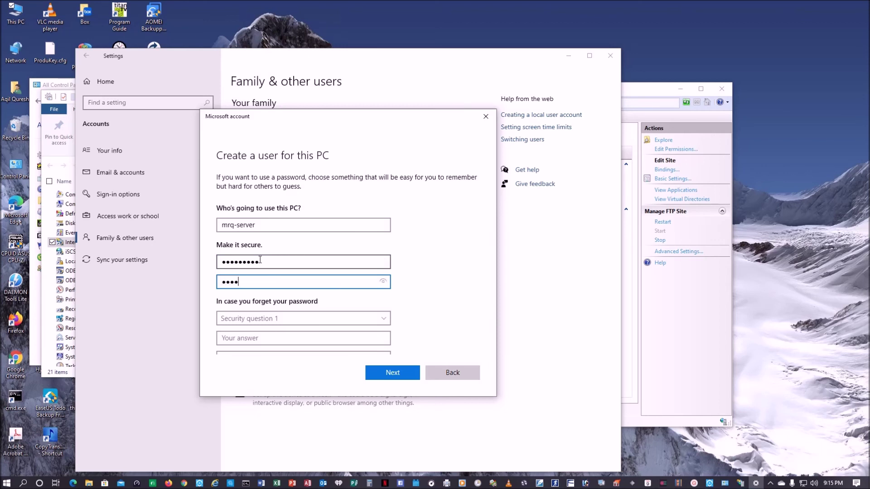
type("56789")
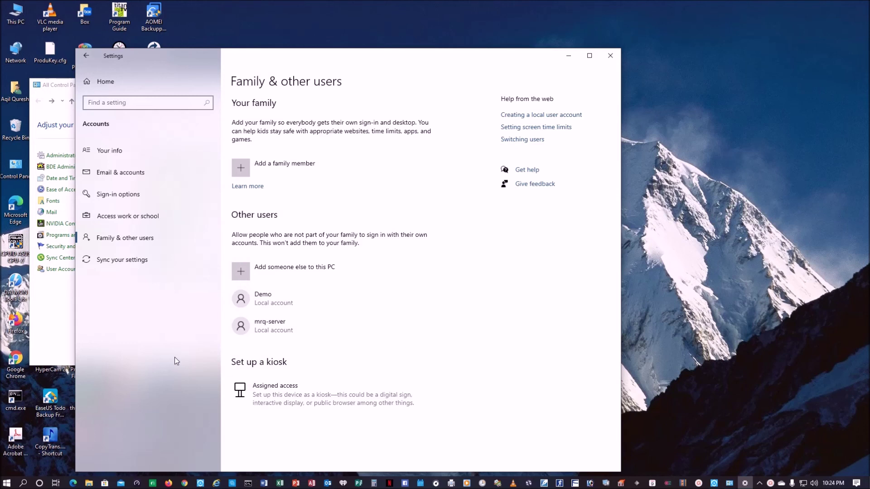
Change the mrq-server account type from Standard User to Administrator.
left_click(265, 329)
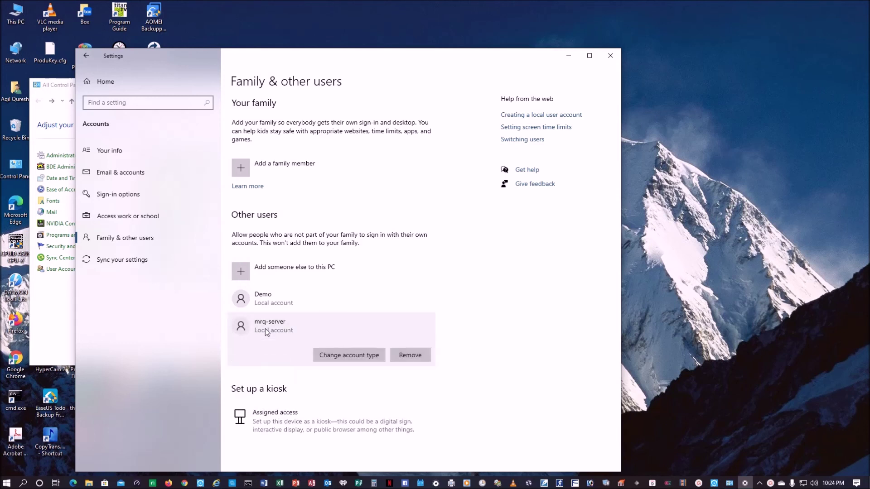
left_click(375, 356)
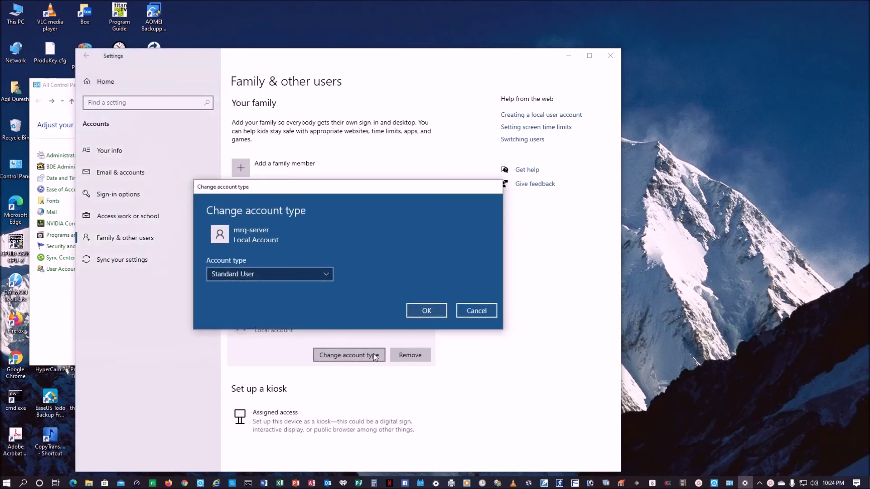
left_click(330, 274)
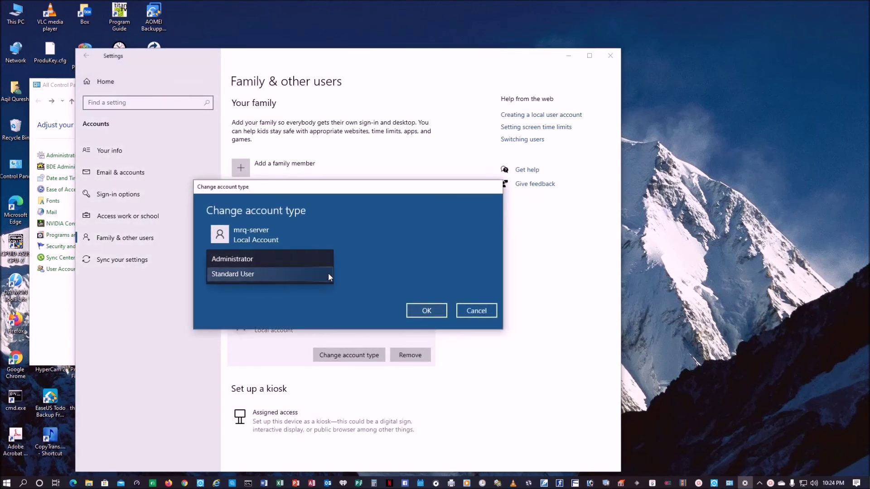
left_click(304, 259)
left_click(434, 313)
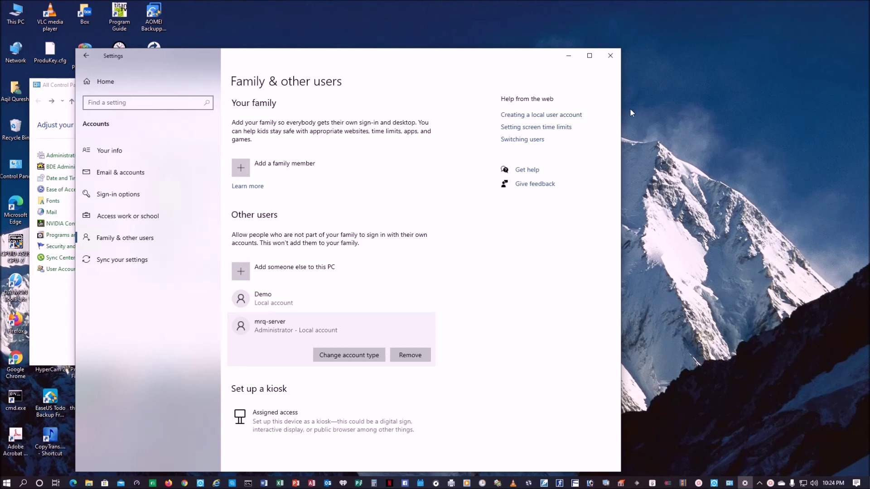
Close Settings and launch IIS Manager from Control Panel's Administrative Tools.
left_click(615, 56)
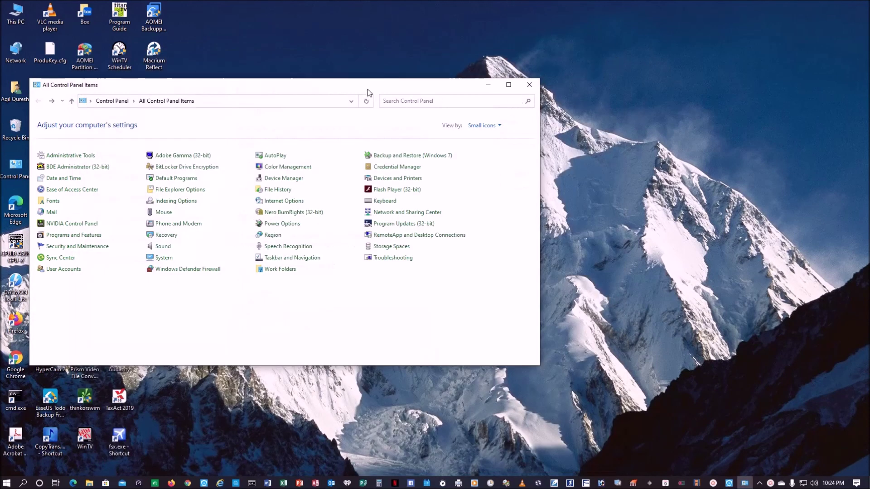
left_click_drag(367, 87, 456, 57)
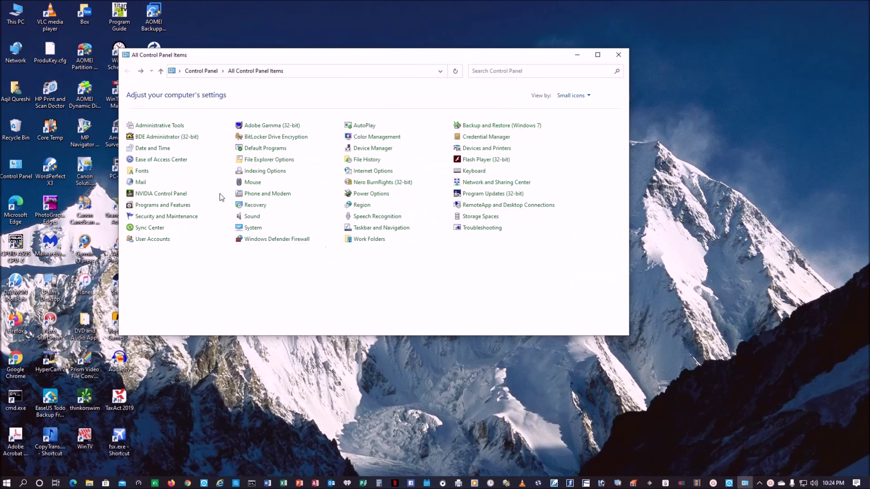
left_click(161, 128)
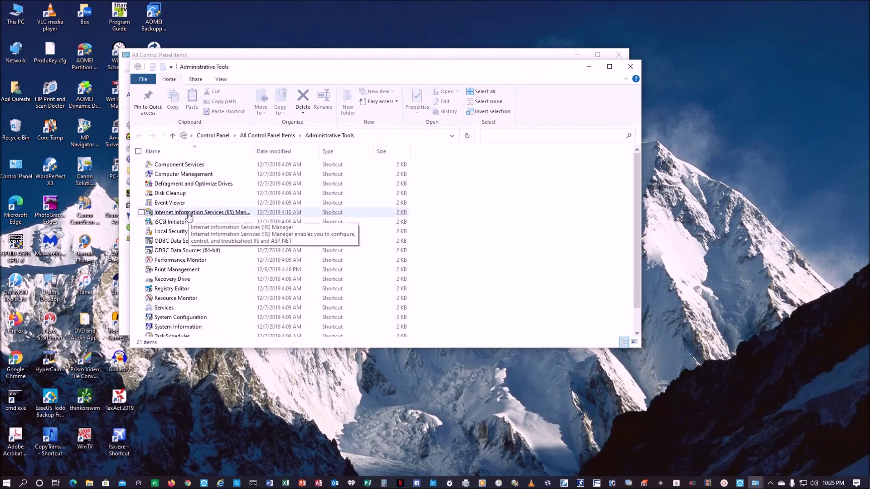
double_click(188, 213)
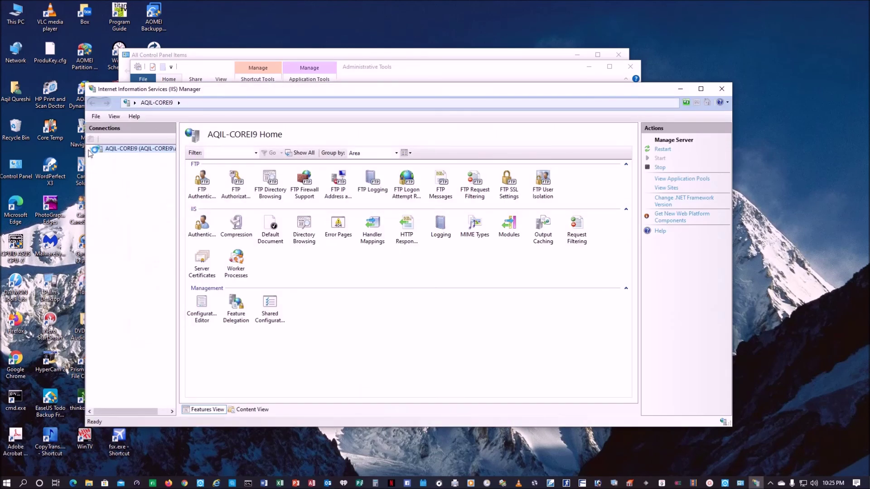
Expand Sites and open FTP Authorization for the FTP-on-E-drive site.
left_click(90, 149)
left_click(99, 165)
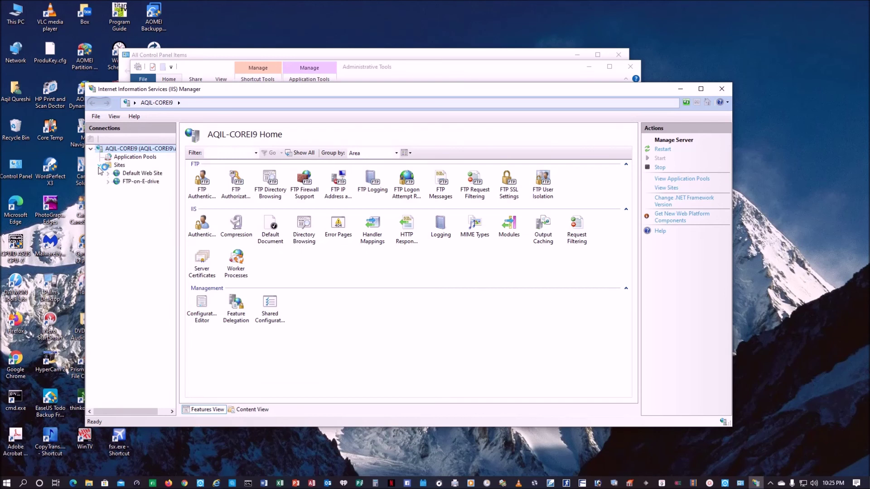
left_click(128, 183)
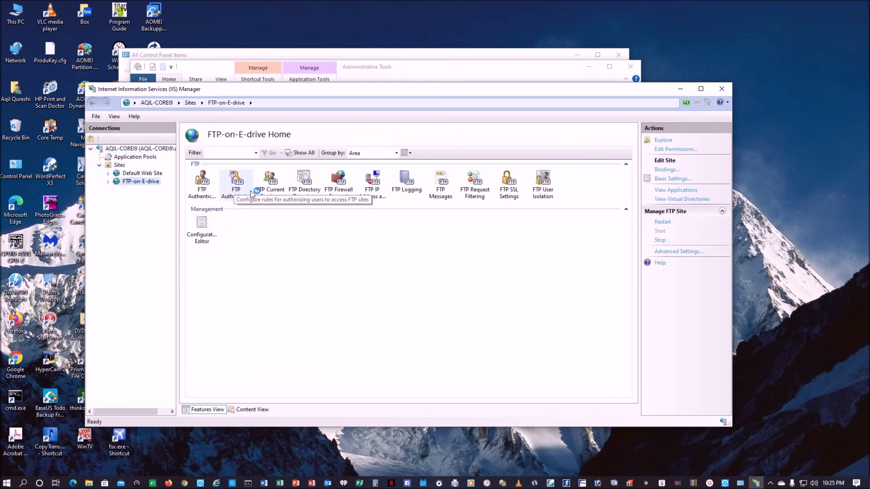
right_click(236, 191)
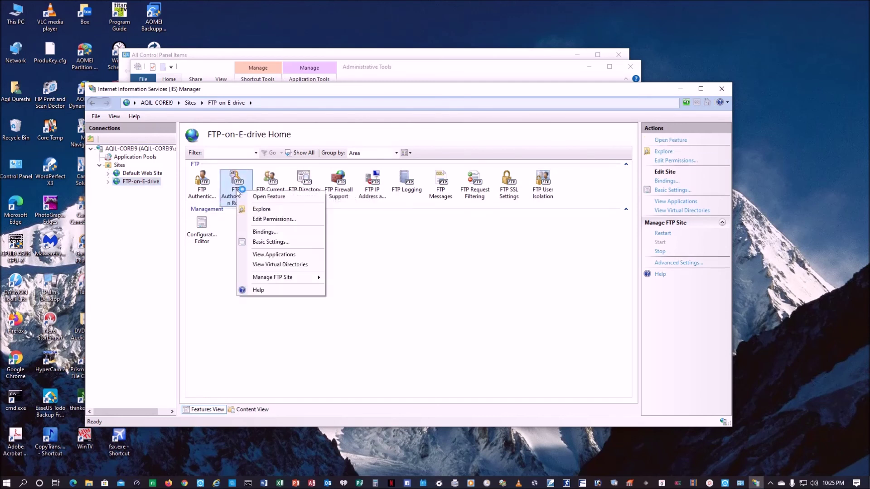
left_click(263, 197)
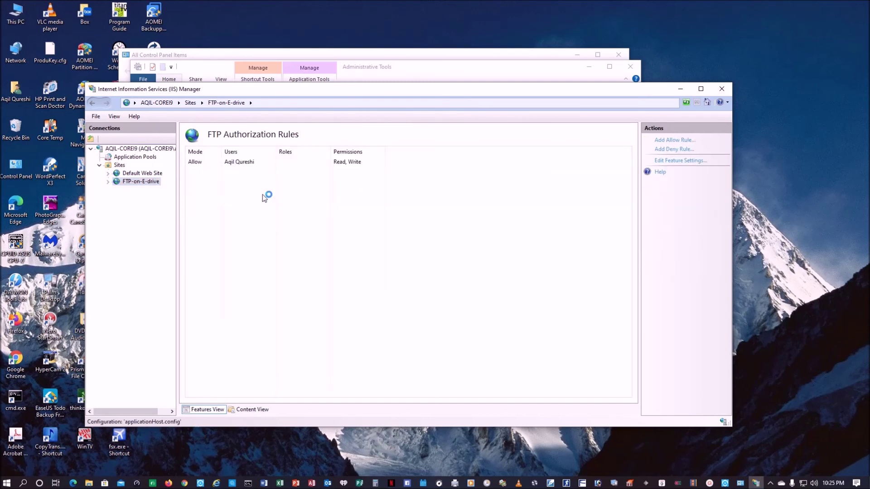
Add an Allow rule for specified user mrq-server with Read and Write permissions.
left_click(674, 141)
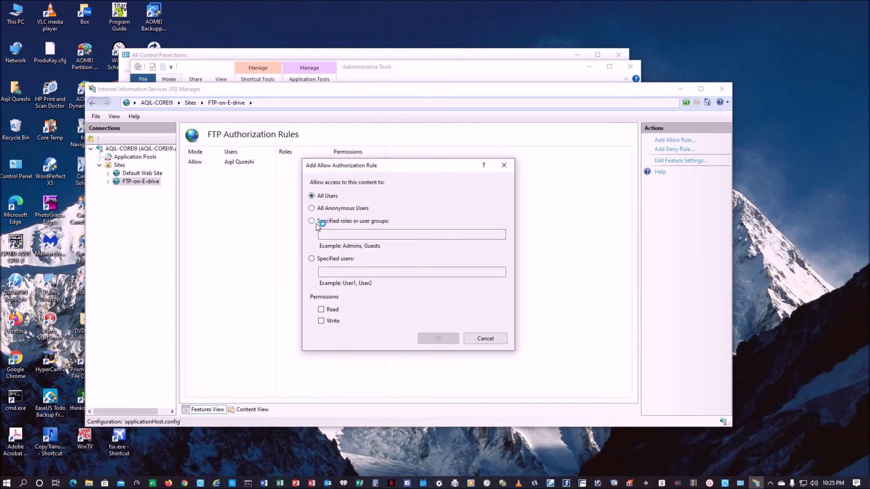
left_click(313, 259)
left_click(330, 272)
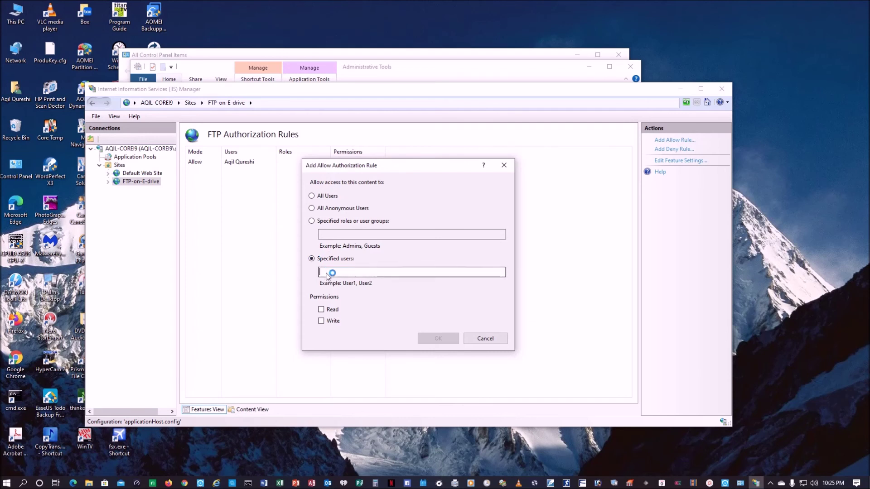
type("mrq-server")
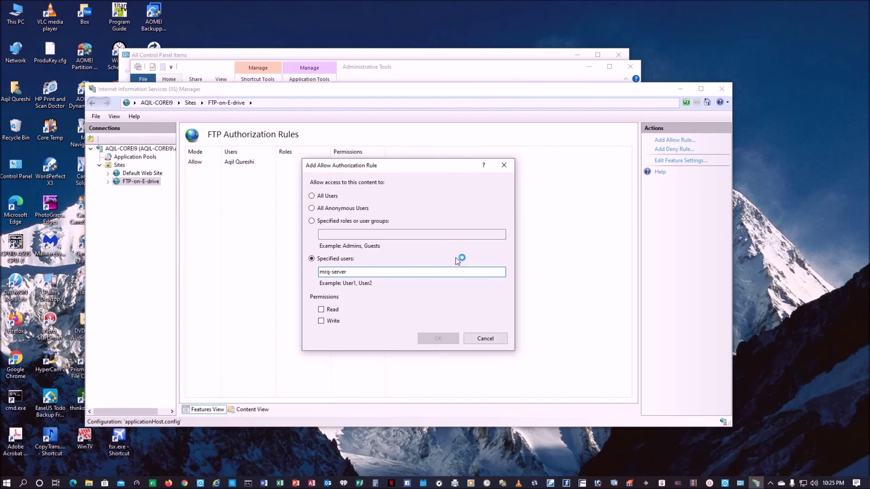
left_click(321, 310)
left_click(320, 322)
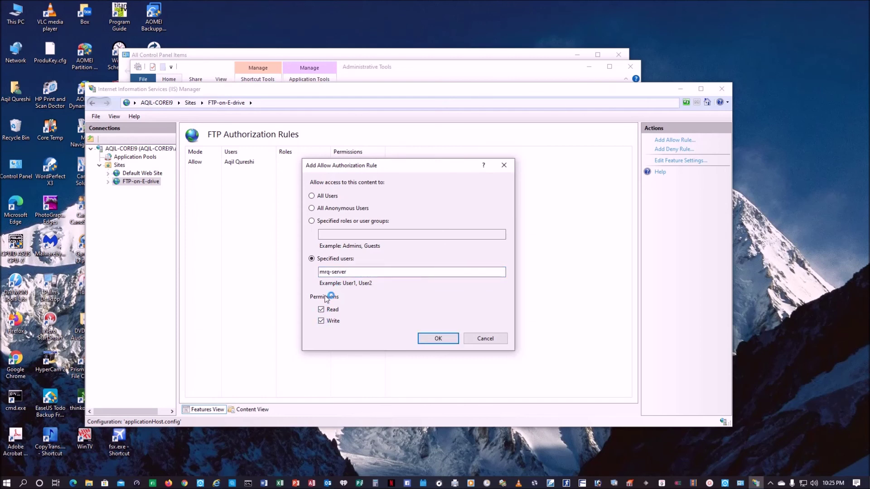
left_click(442, 342)
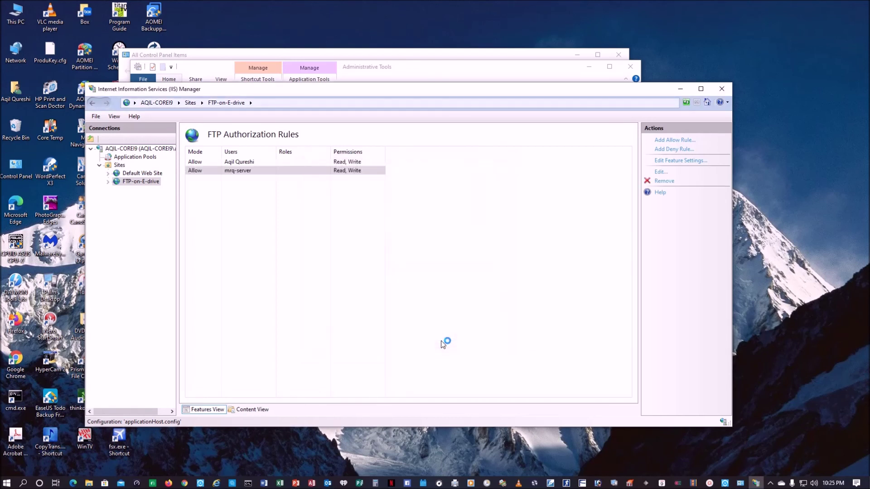
Select the new rule, then close IIS Manager and the Administrative Tools window.
left_click(207, 174)
left_click(525, 90)
left_click(722, 88)
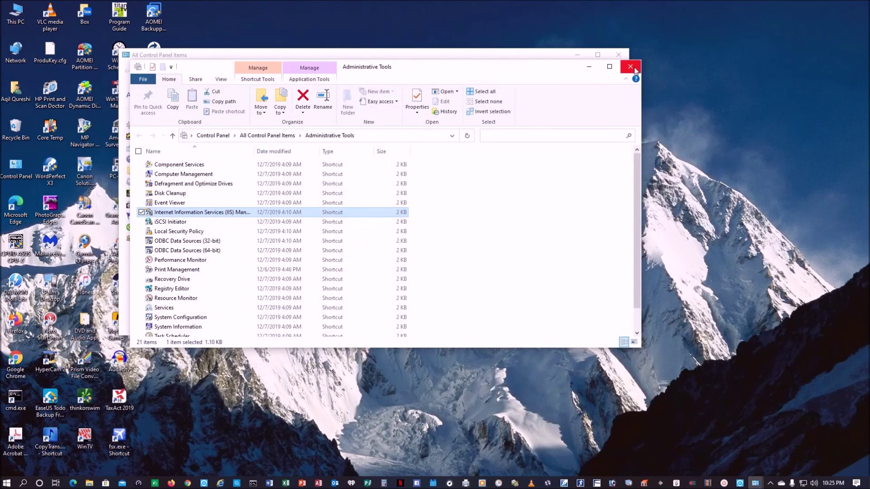
left_click(629, 66)
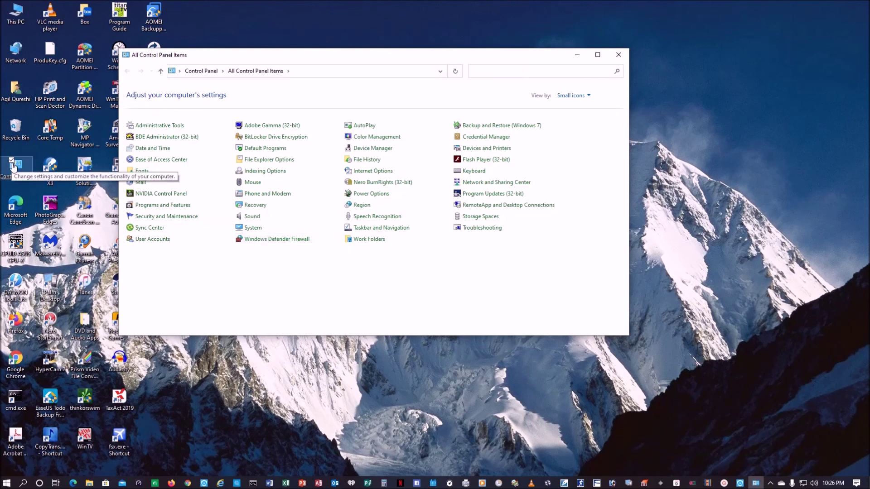
In the firewall's allowed apps list, tick FTP Server for Private and Public networks and save.
left_click(298, 240)
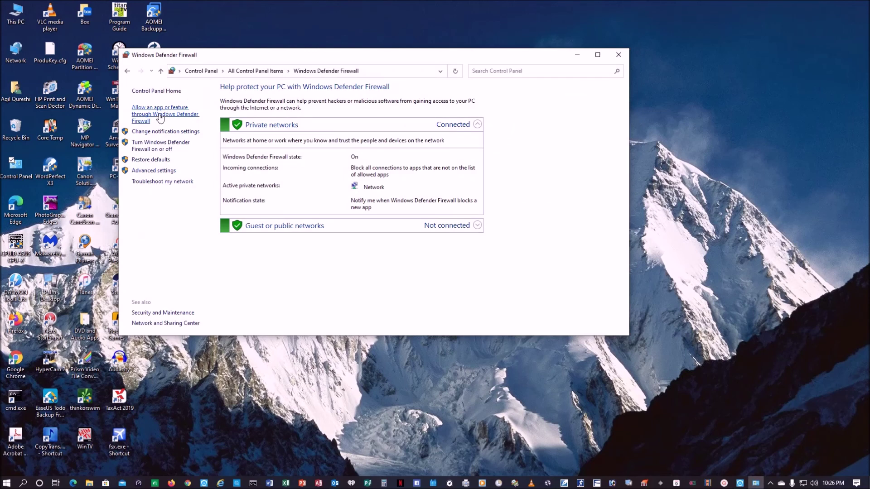
left_click(160, 118)
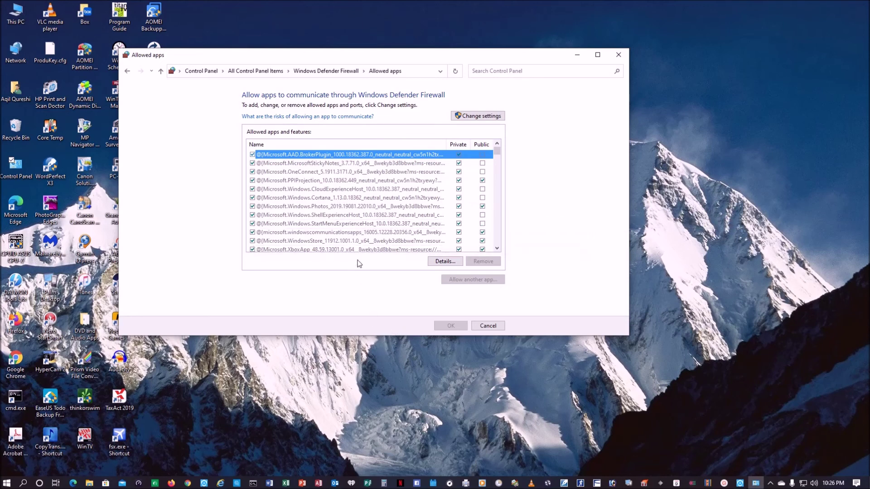
scroll(363, 220, "down", 15)
scroll(364, 221, "down", 4)
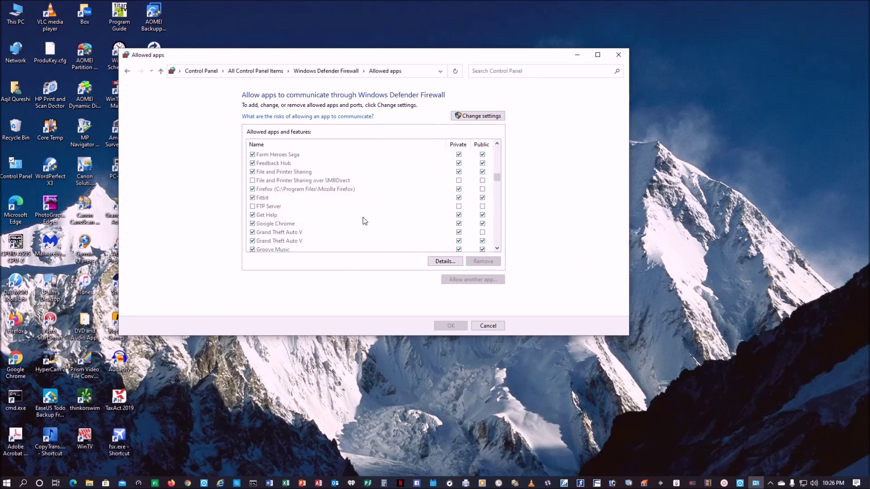
left_click(255, 207)
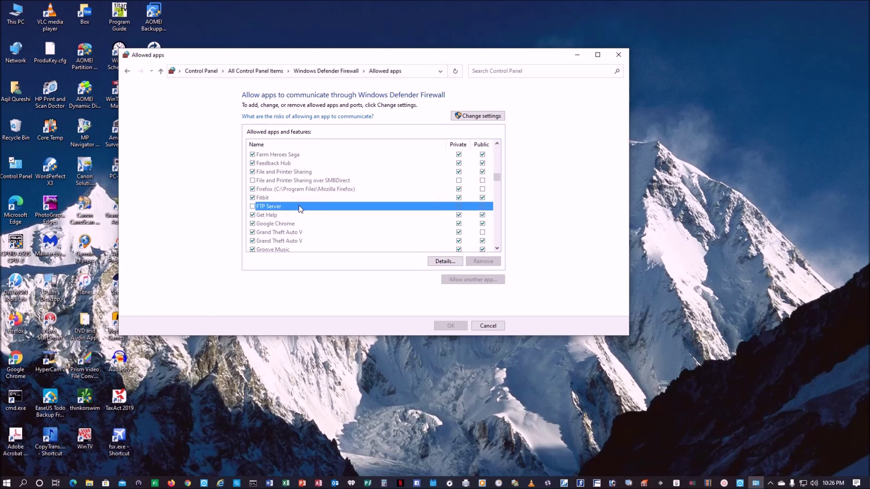
left_click(489, 118)
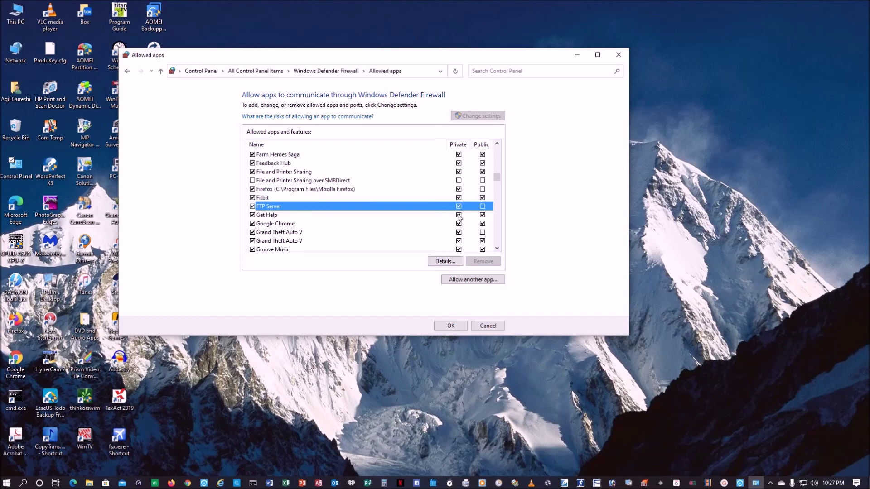
left_click(483, 206)
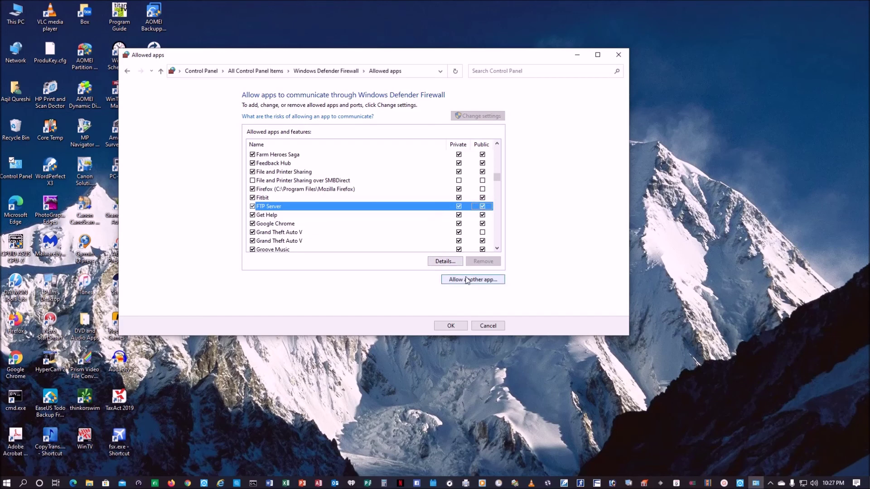
left_click(443, 328)
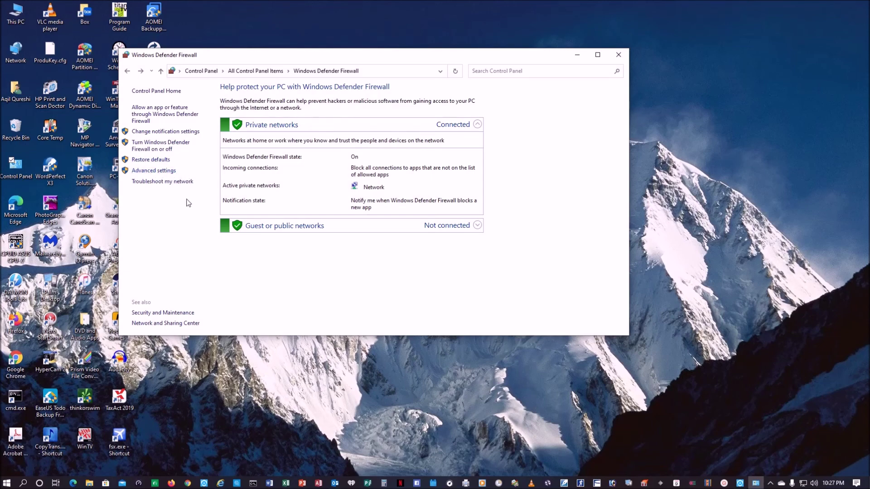
Open Advanced Security settings and start a new Port-type inbound rule.
left_click(168, 170)
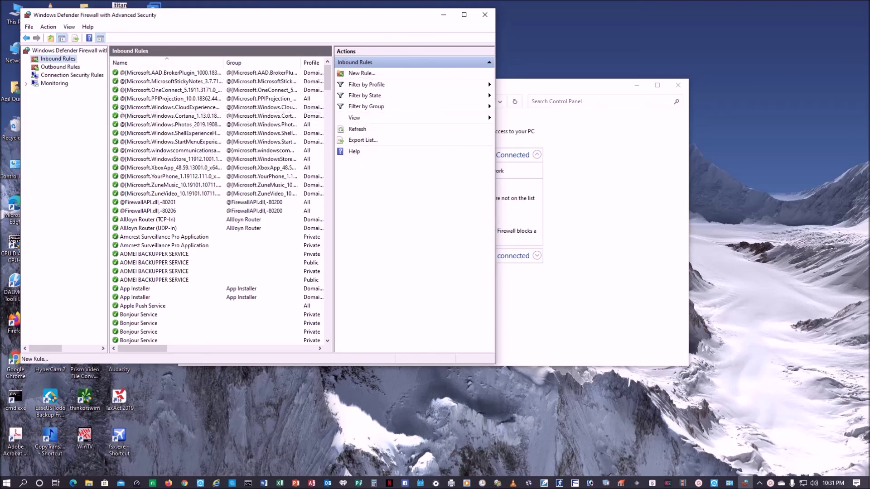
scroll(219, 206, "down", 15)
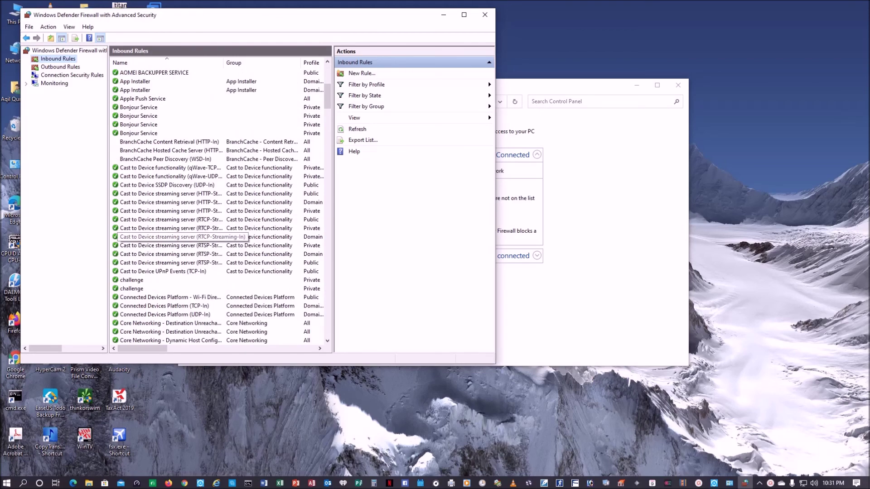
scroll(219, 206, "down", 15)
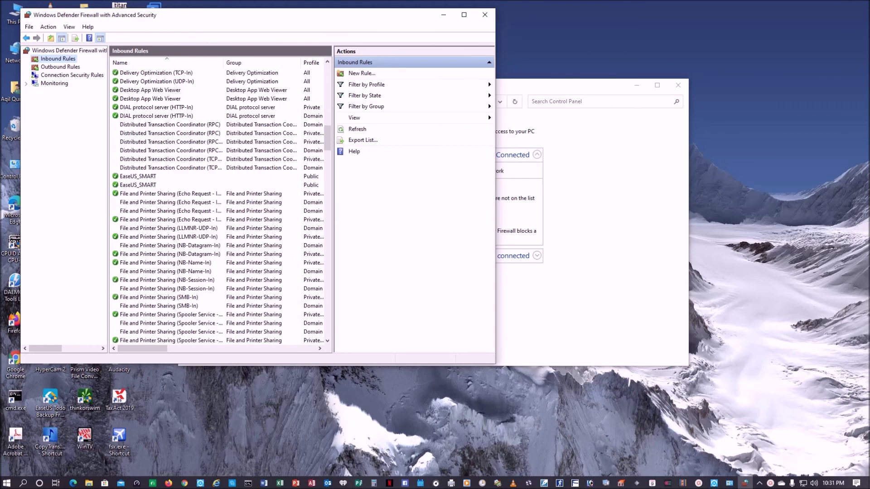
scroll(220, 206, "down", 4)
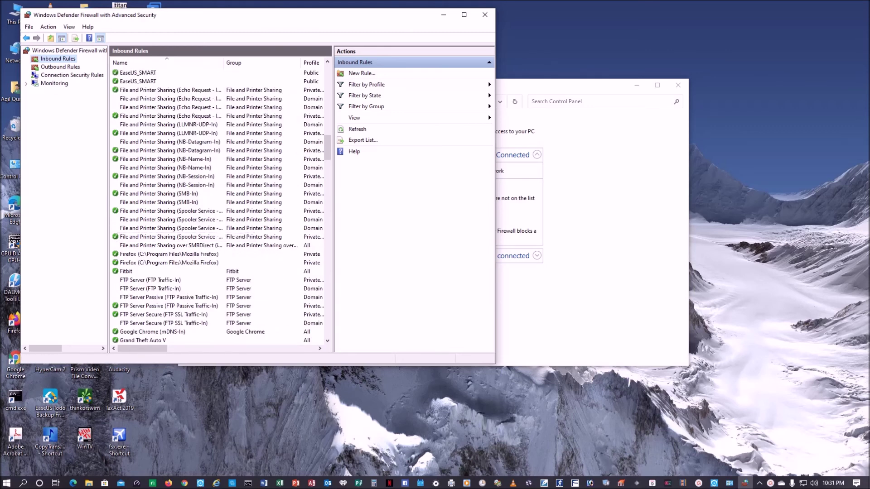
left_click(361, 73)
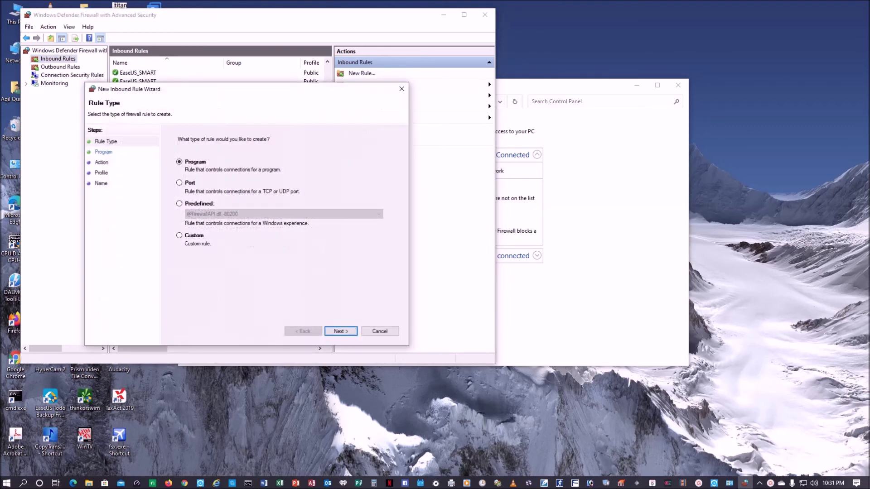
left_click(179, 183)
left_click(340, 331)
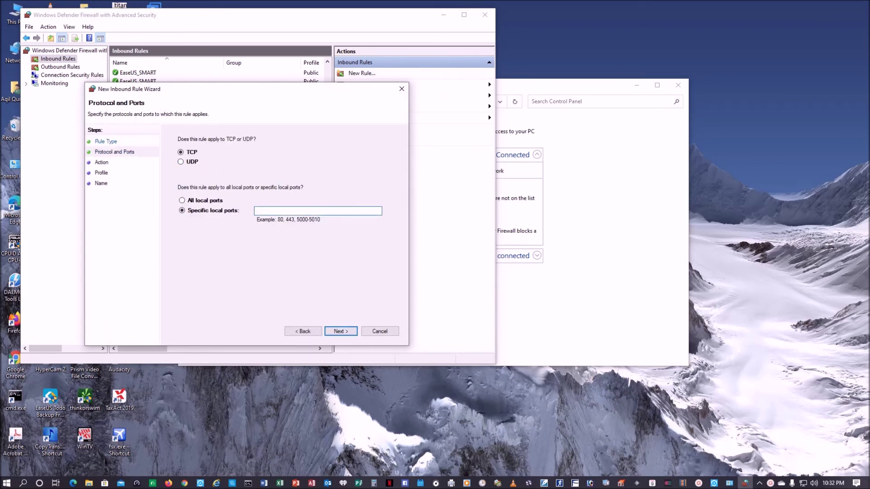
Allow TCP ports 20, 21, 1024-65535 on all profiles and name the rule 'FTP Connection'.
type("20, 21, 1024-65535")
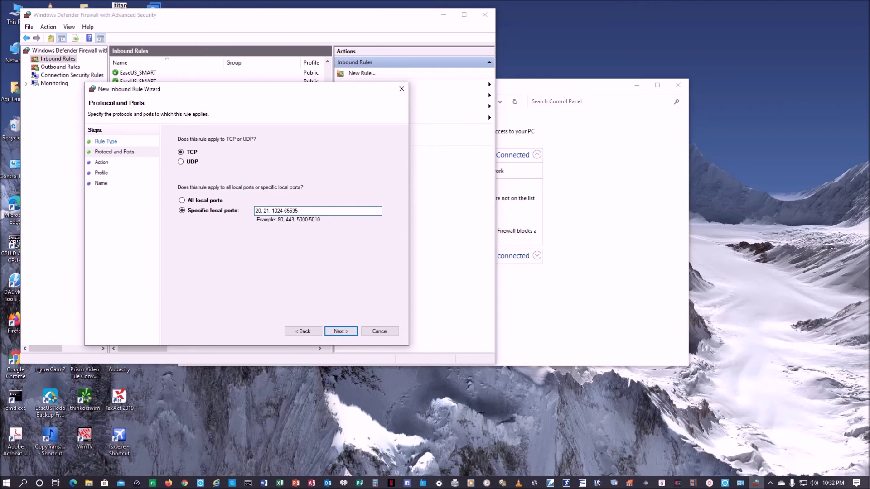
key("Return")
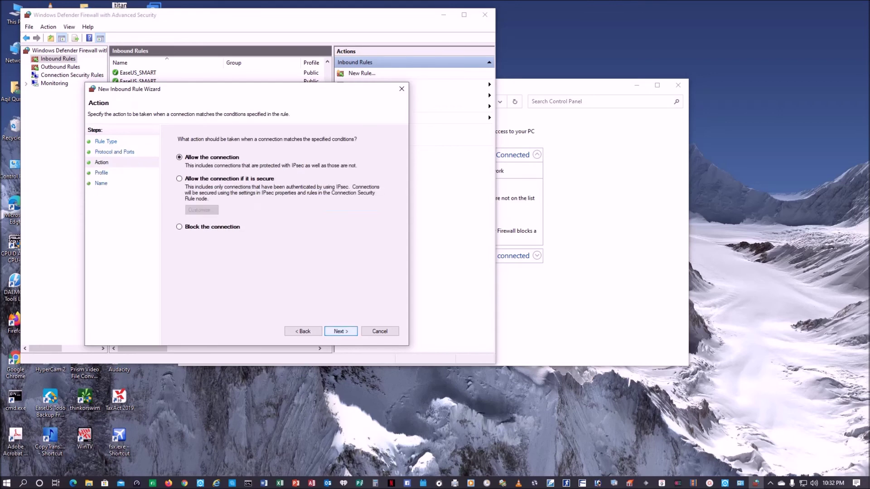
key("Return")
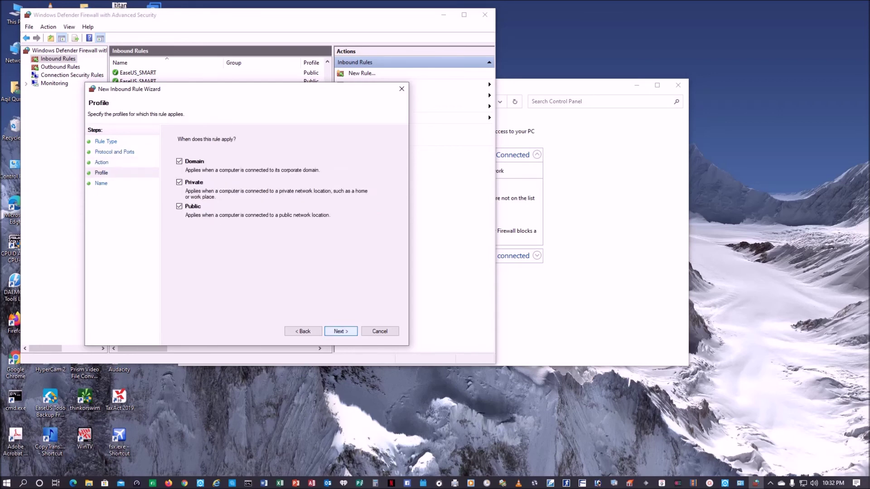
key("Return")
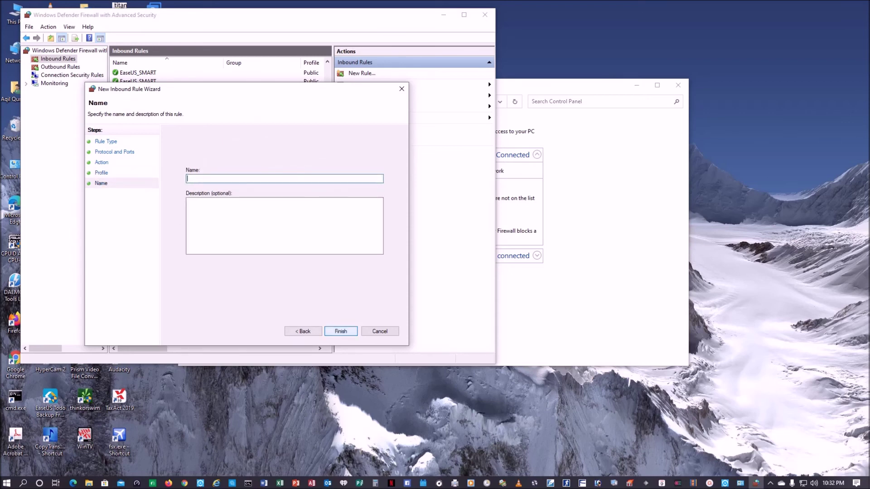
type("FTP Connection")
key("Return")
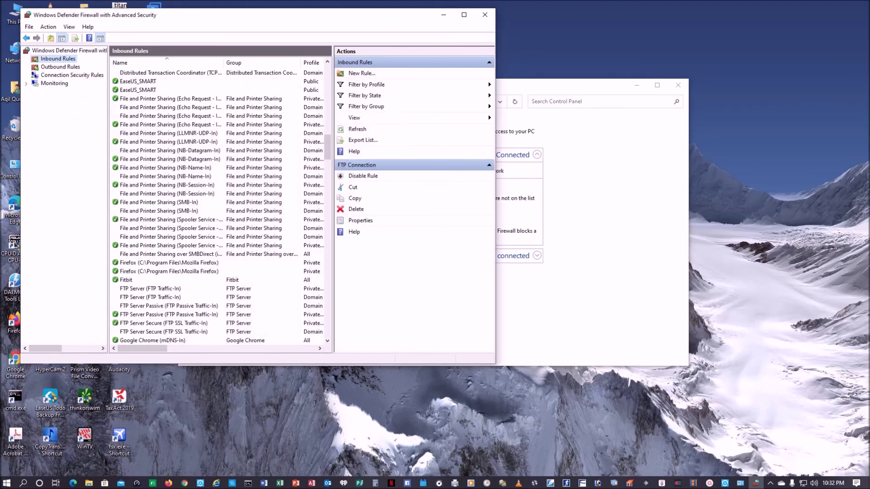
Inspect FTP Connection's Protocols and Ports and Advanced tabs unchanged, then show Outbound Rules.
scroll(217, 169, "up", 20)
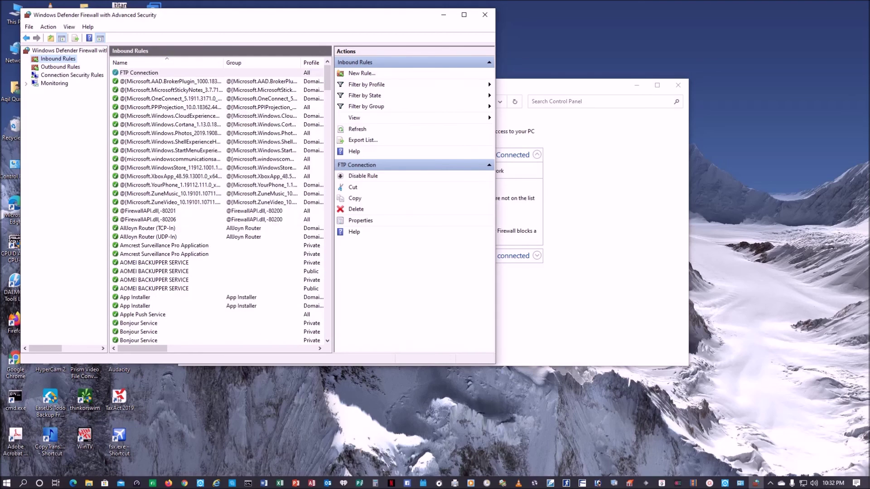
double_click(140, 73)
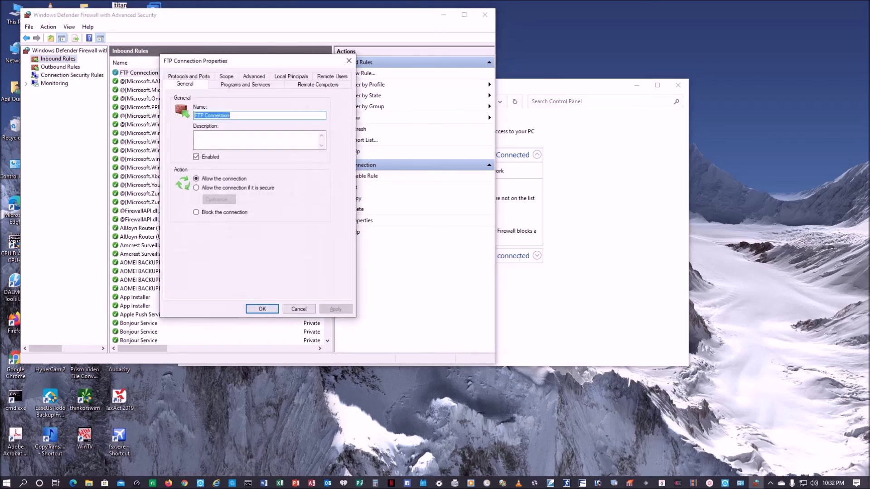
left_click(189, 77)
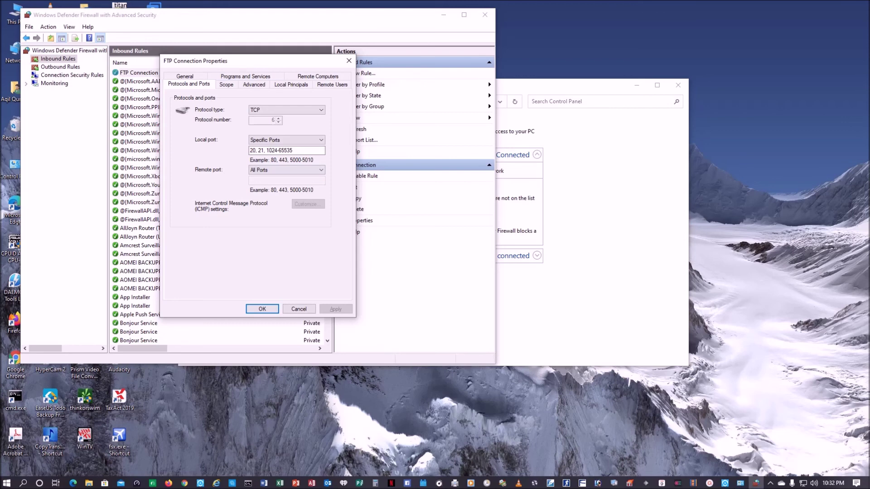
left_click(254, 85)
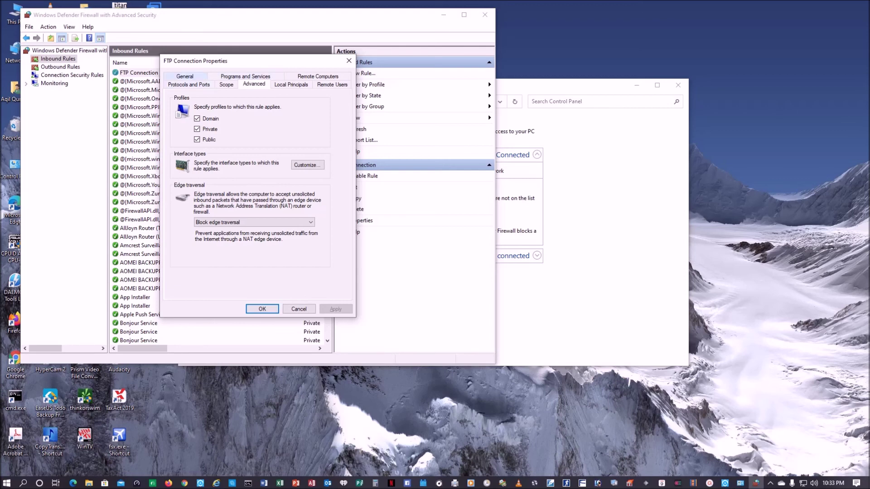
left_click(185, 76)
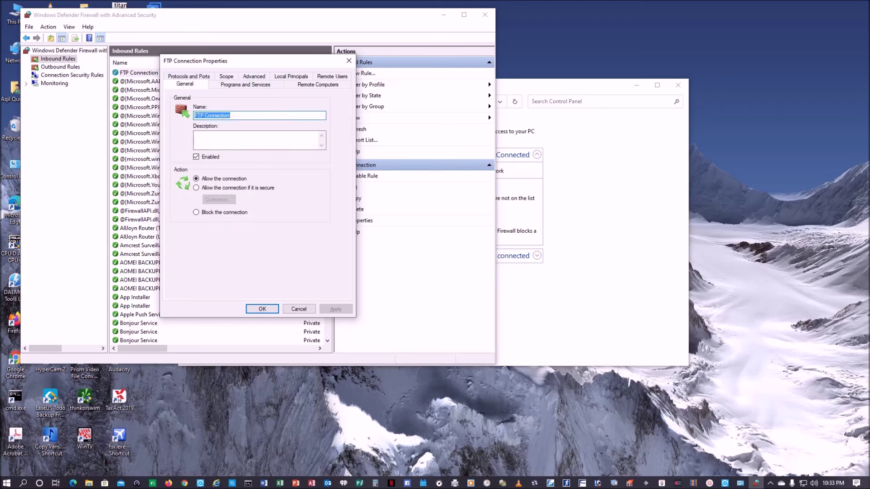
left_click(262, 309)
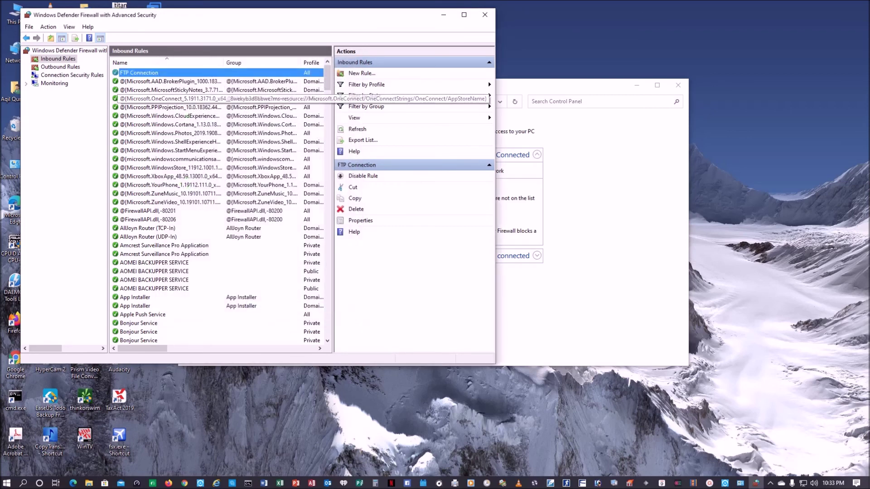
left_click(60, 66)
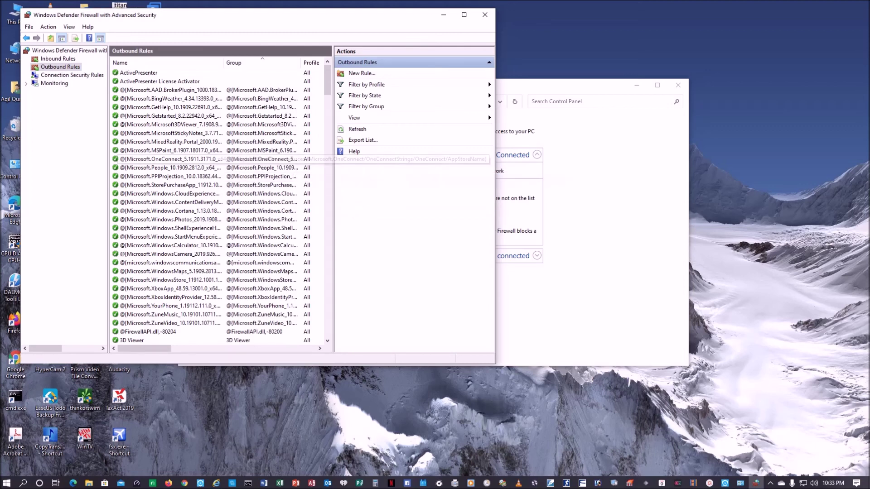
Sort outbound rules by name and uncheck Enabled on FTP Server (FTP Traffic-Out).
left_click(168, 63)
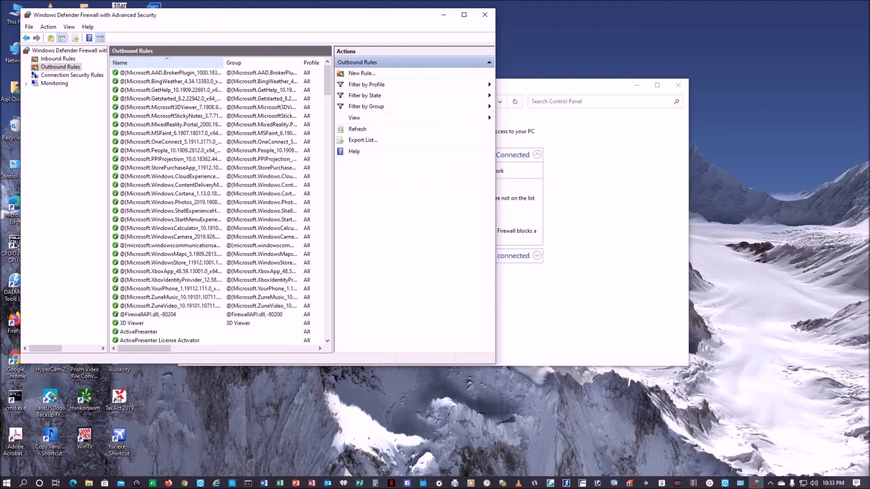
left_click(168, 62)
left_click(167, 63)
scroll(217, 204, "down", 10)
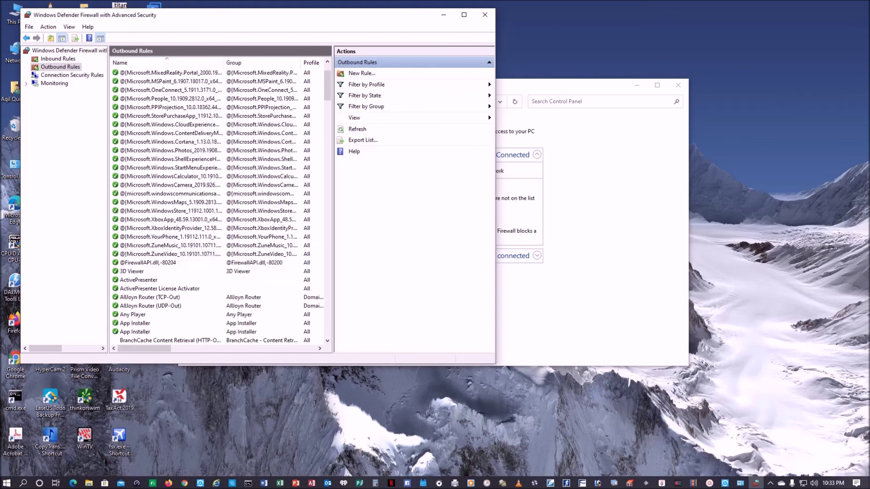
scroll(181, 159, "down", 13)
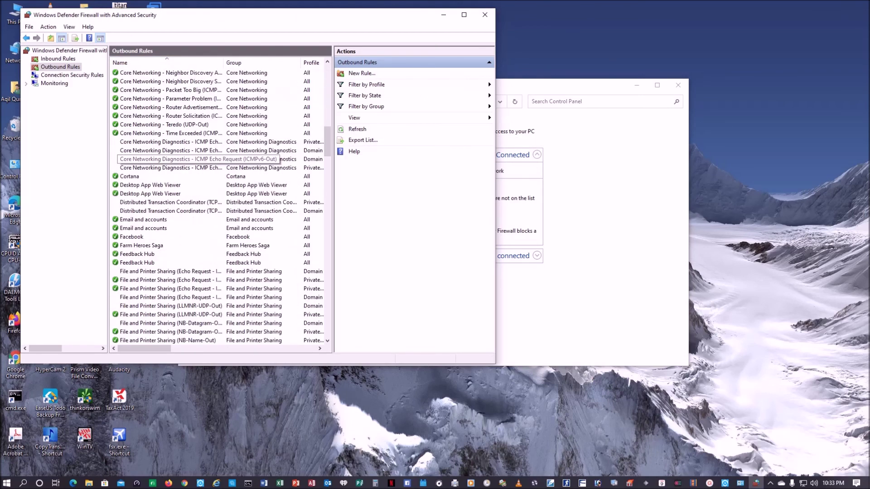
scroll(195, 158, "down", 4)
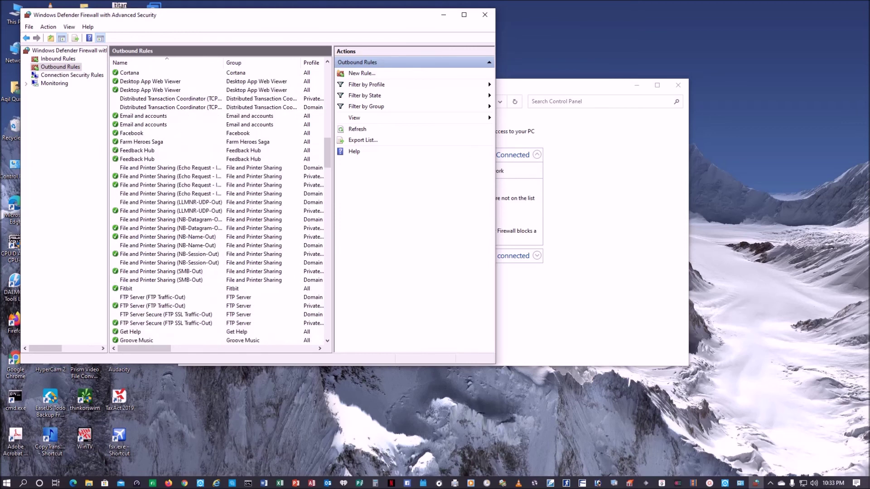
scroll(218, 204, "down", 2)
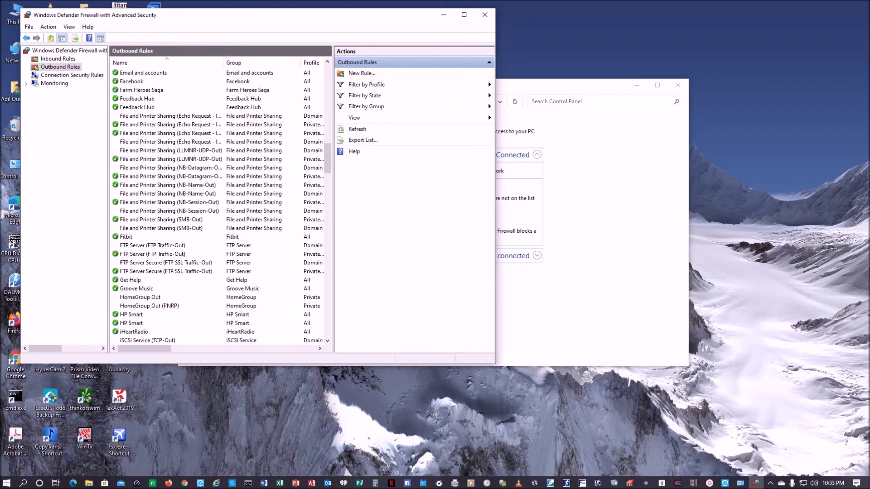
right_click(142, 254)
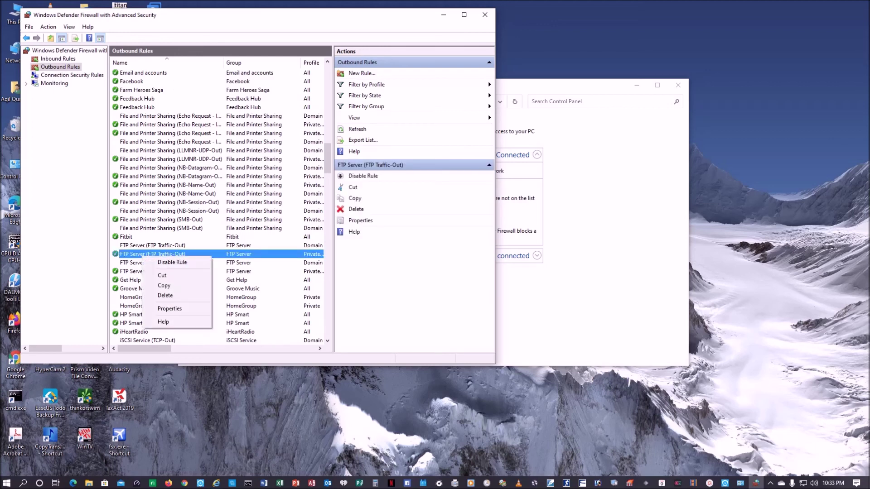
left_click(170, 308)
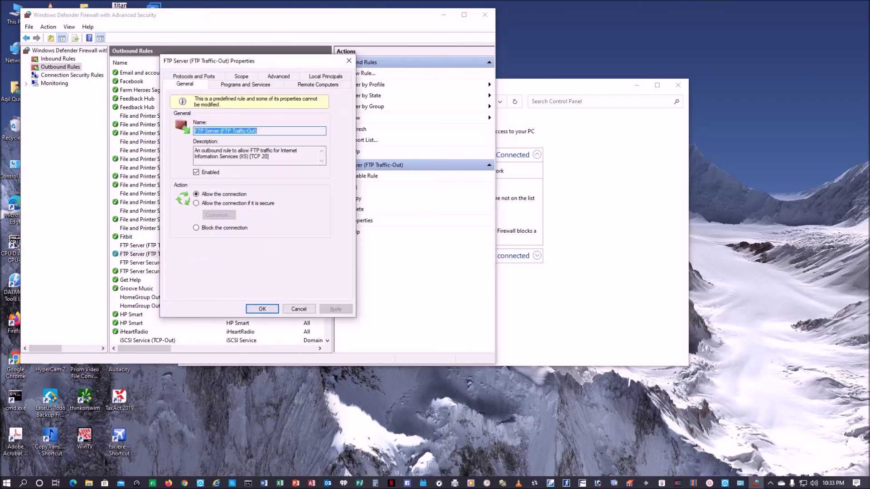
left_click(196, 172)
key("Return")
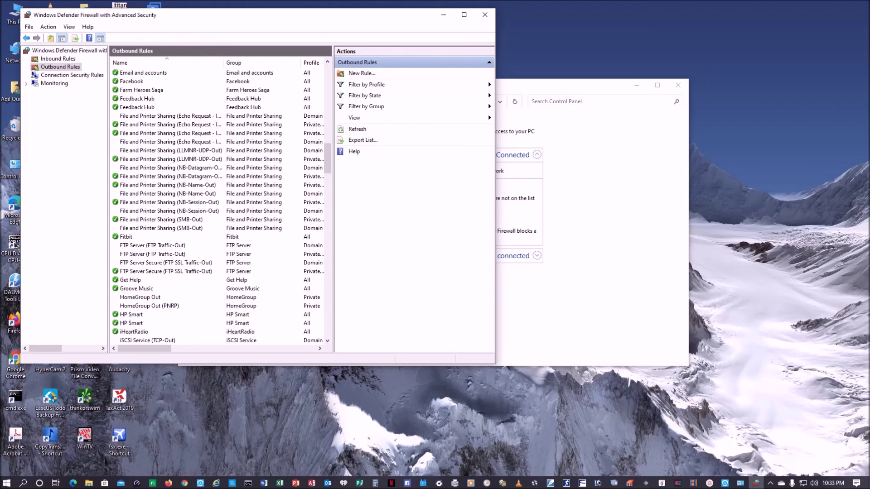
Disable FTP Server Secure (FTP SSL Traffic-Out) and begin a new outbound rule.
left_click(163, 271)
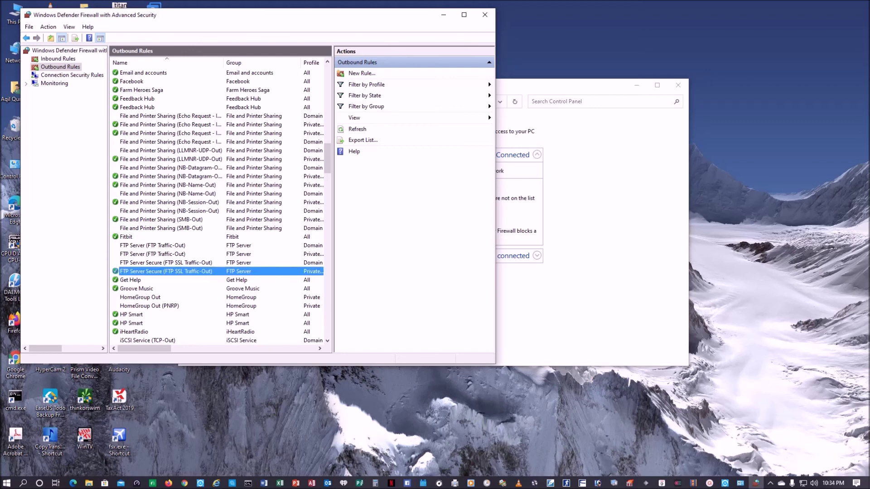
right_click(130, 271)
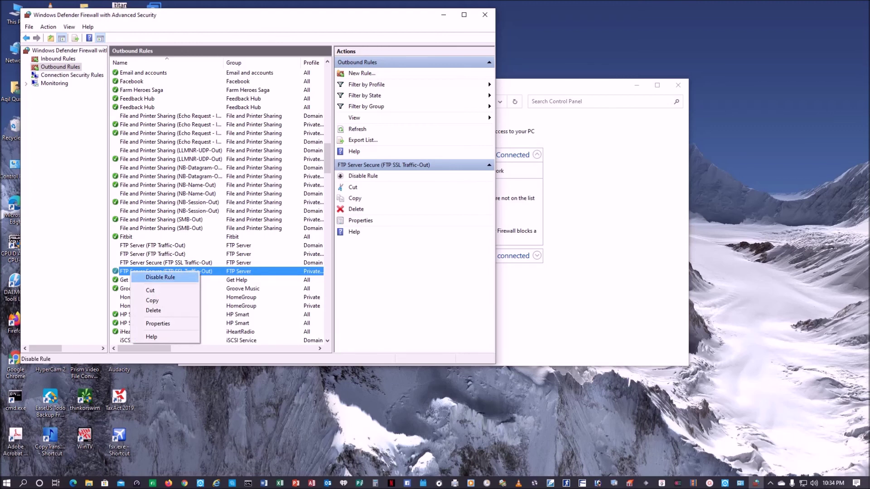
left_click(160, 276)
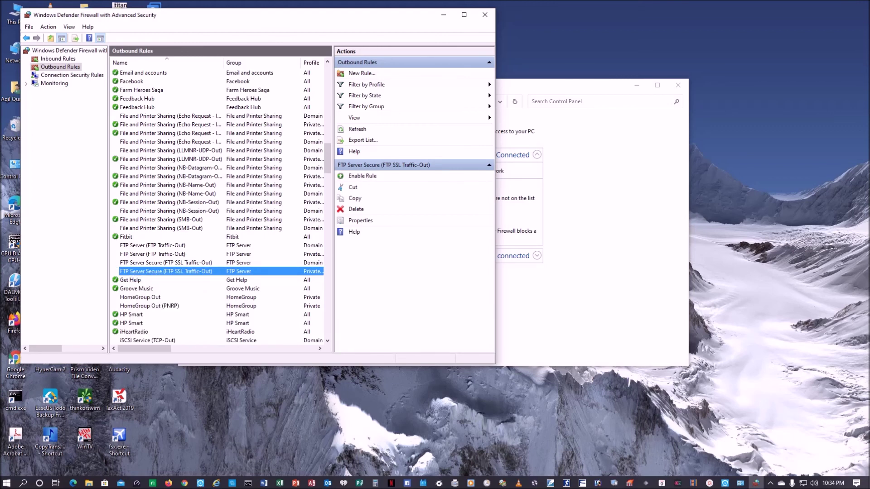
scroll(218, 204, "up", 8)
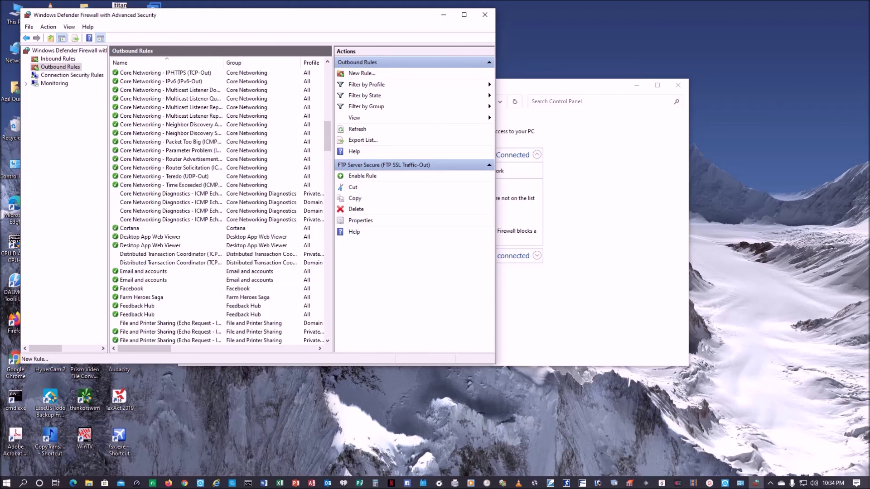
left_click(361, 73)
Create outbound port rule 'FTP Connection out' allowing TCP remote ports 20, 21 and 1024-65535.
left_click(120, 123)
left_click(281, 271)
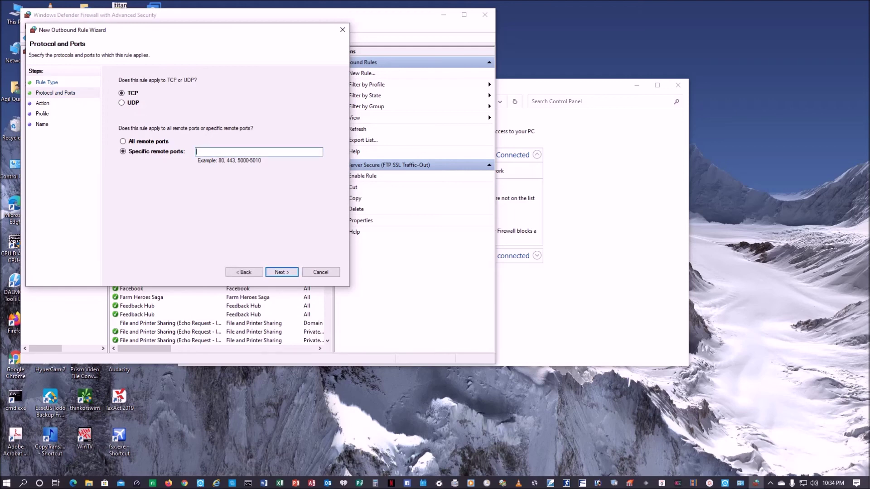
type("20, 21, 1024-65535")
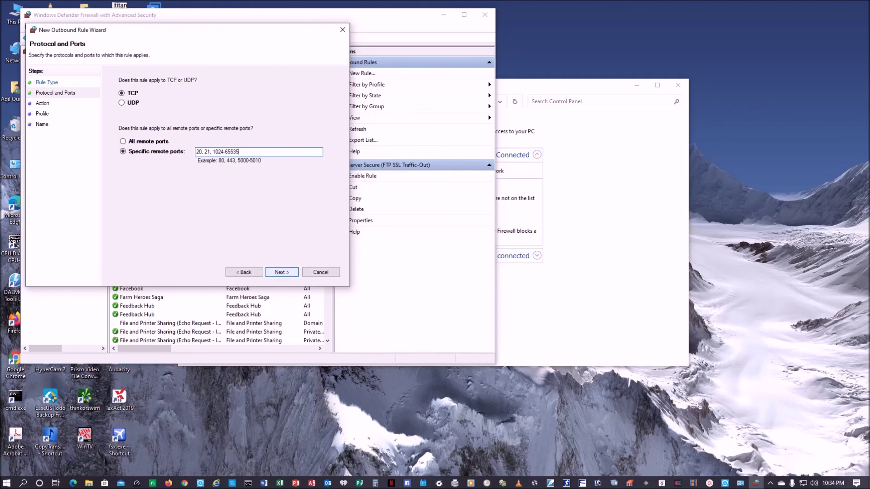
key("Return")
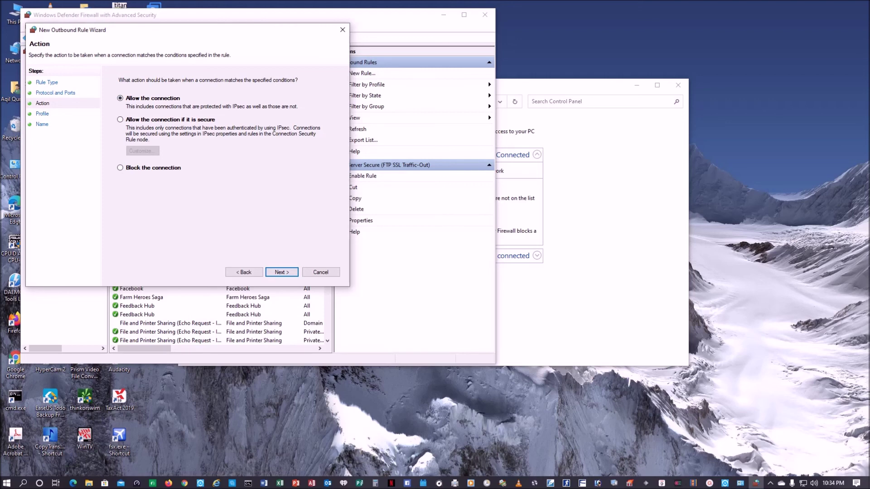
key("Return")
key("Return")
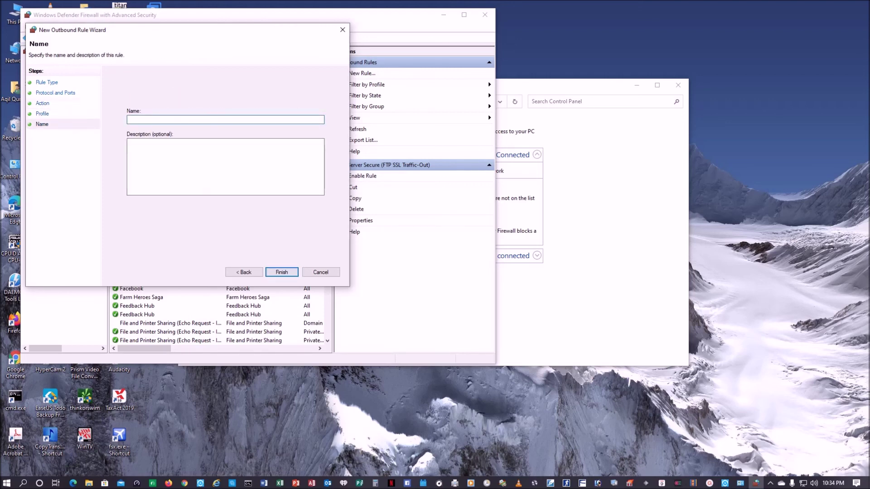
type("FTP Connection out")
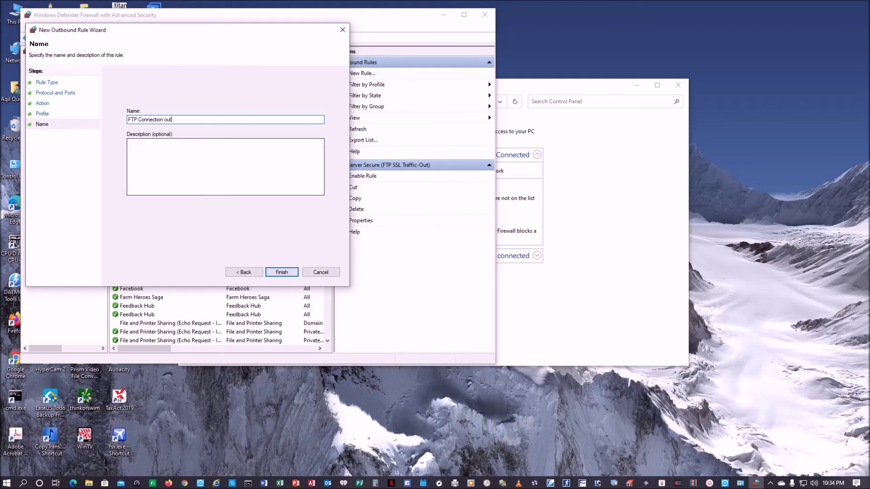
left_click(281, 271)
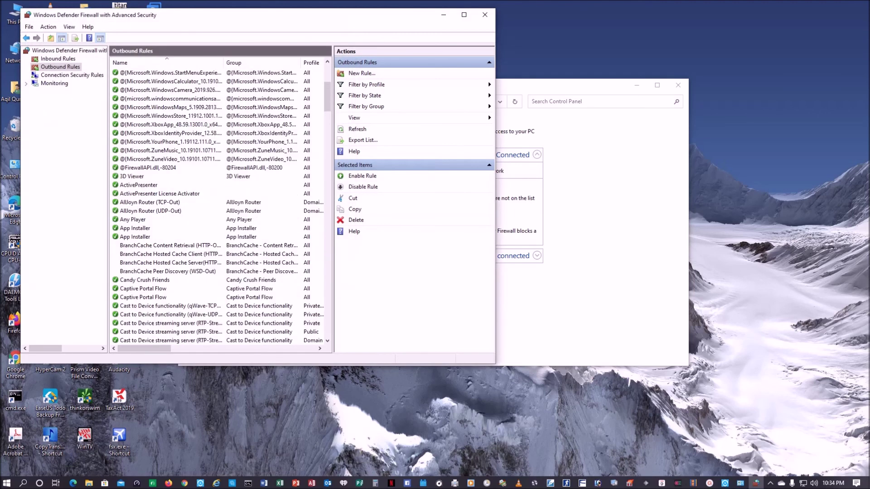
Review the FTP Connection out rule's ports, scope and profiles, then close it and the firewall console.
double_click(150, 73)
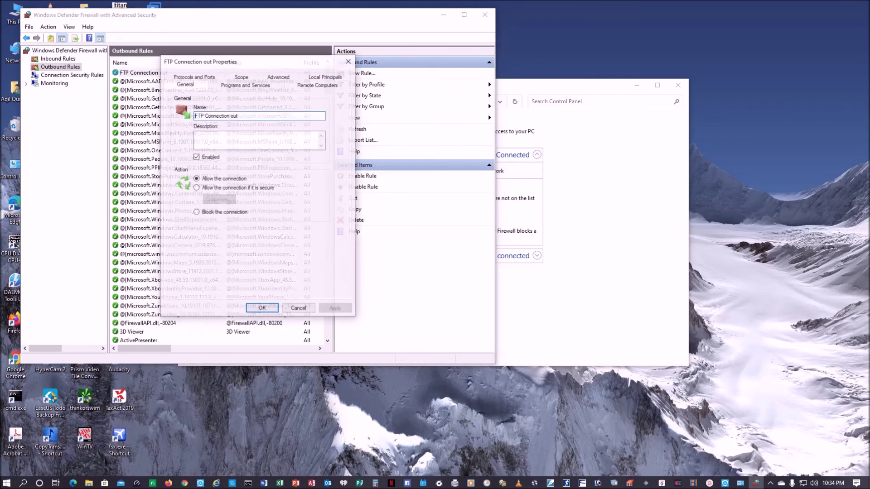
left_click(193, 76)
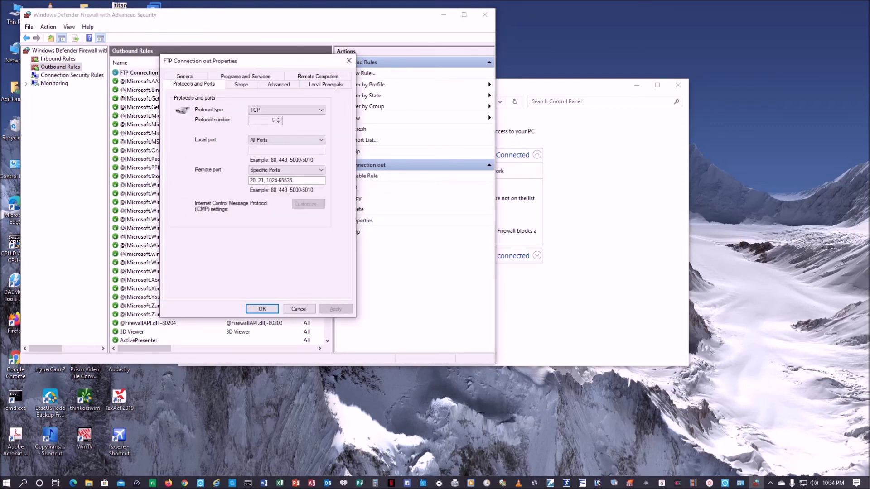
left_click(241, 84)
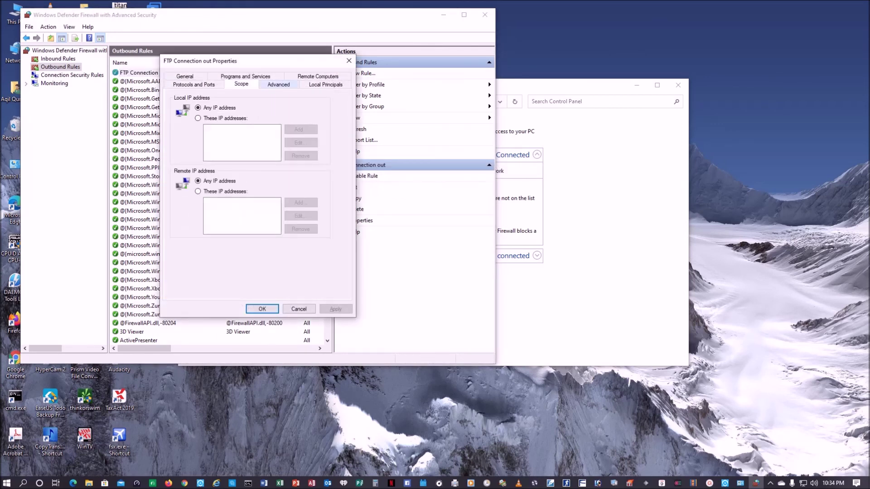
left_click(278, 84)
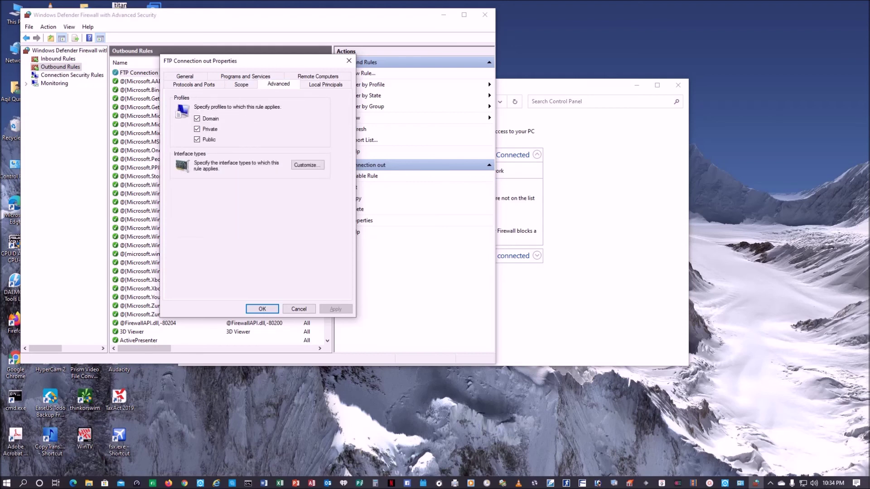
left_click(262, 309)
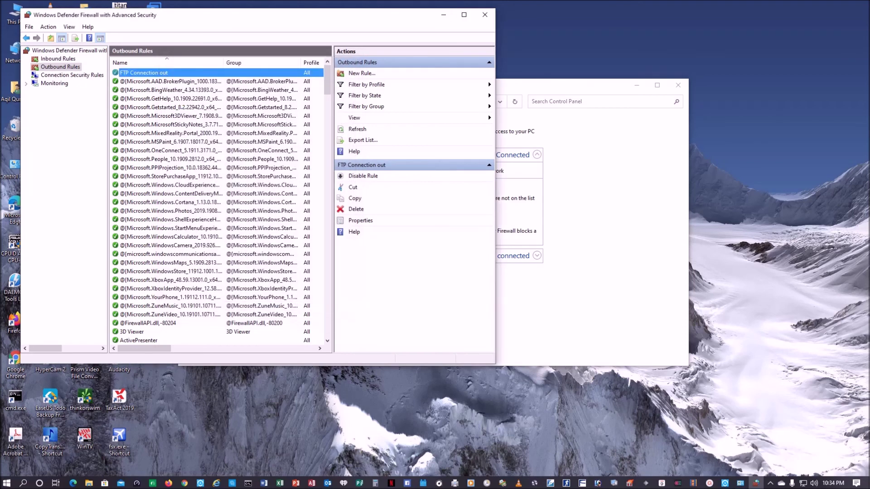
left_click(485, 14)
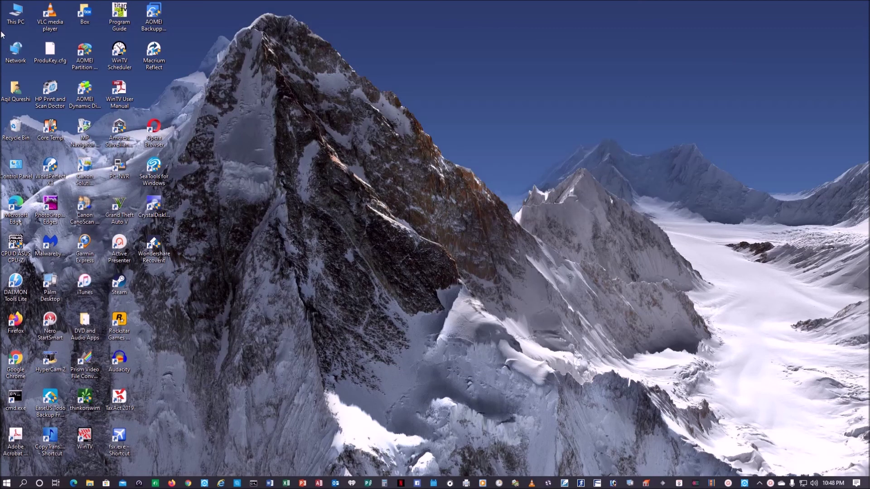
Browse This PC to drive E:, confirm My-Cloud is empty, and bring up its context menu.
double_click(13, 23)
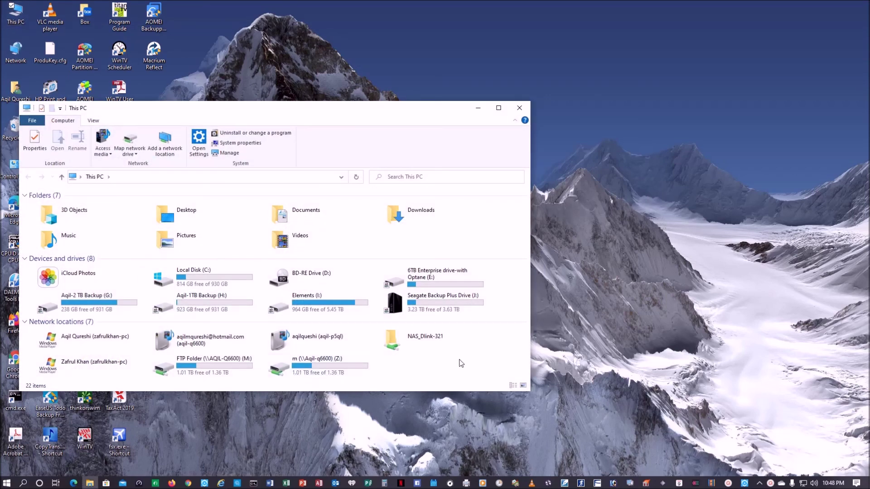
double_click(441, 273)
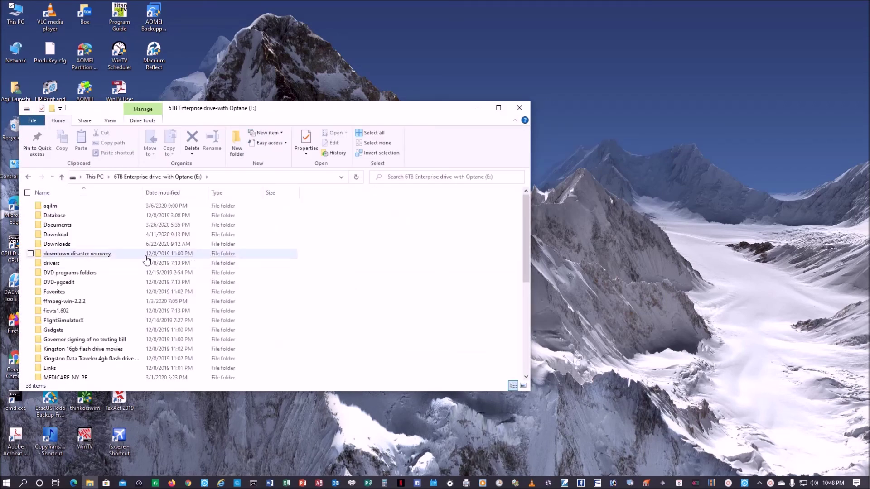
scroll(149, 260, "down", 2)
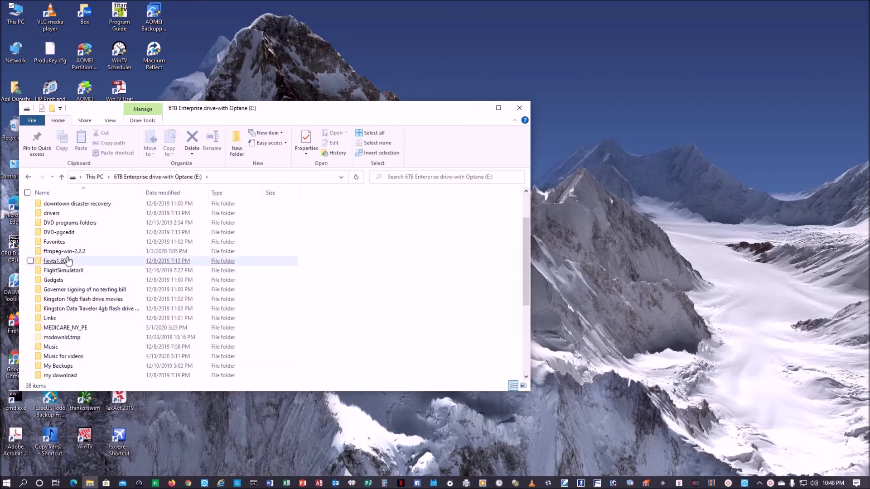
scroll(86, 298, "down", 2)
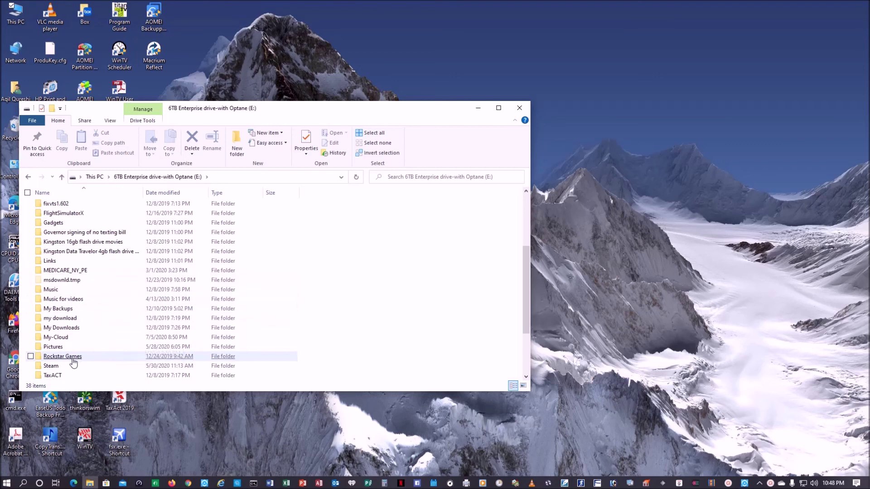
double_click(61, 339)
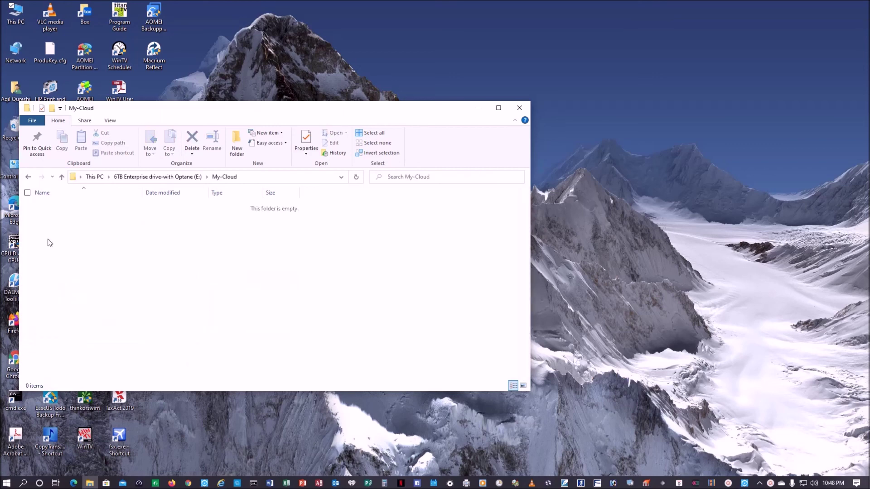
left_click(29, 178)
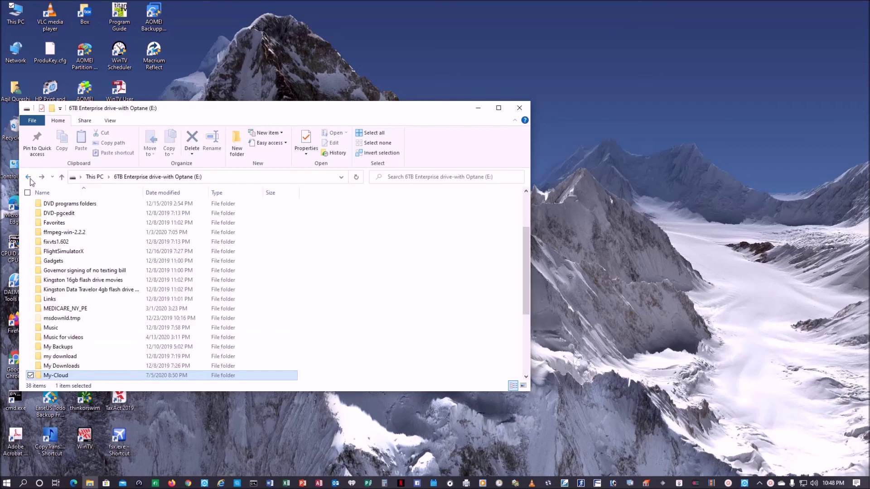
right_click(64, 377)
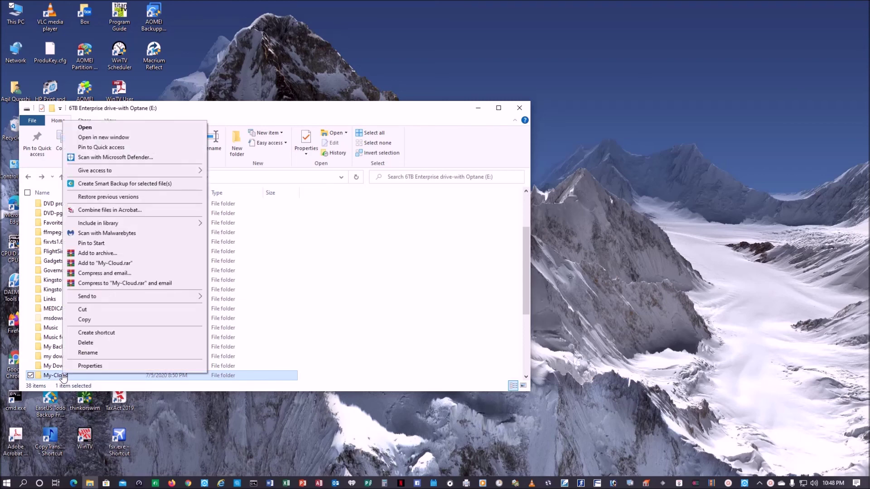
Add the FTP user account to the My-Cloud folder's security permissions.
left_click(89, 365)
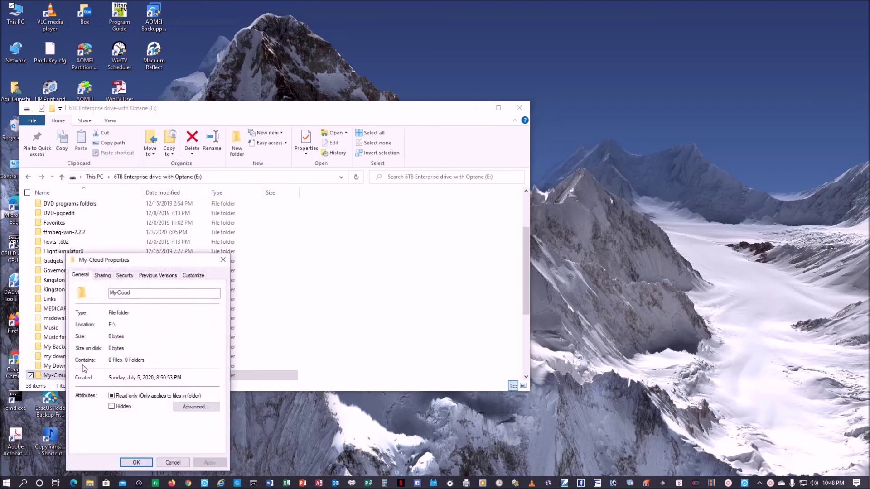
left_click(123, 275)
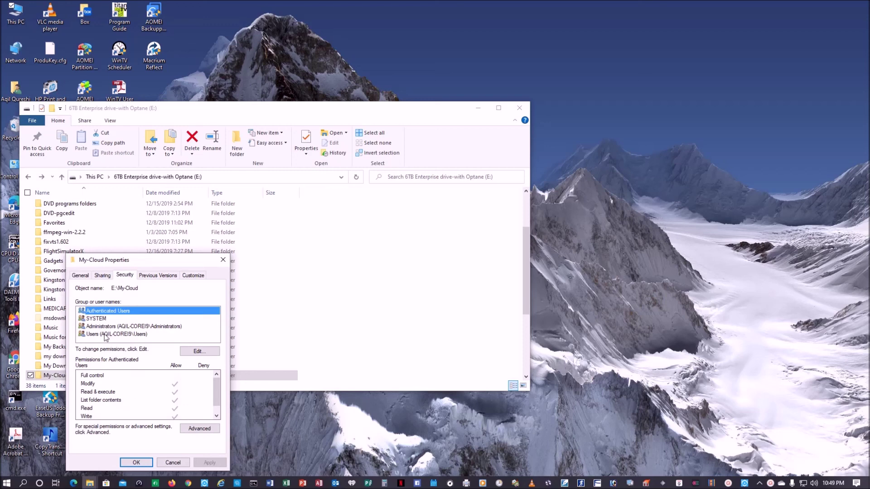
left_click(197, 352)
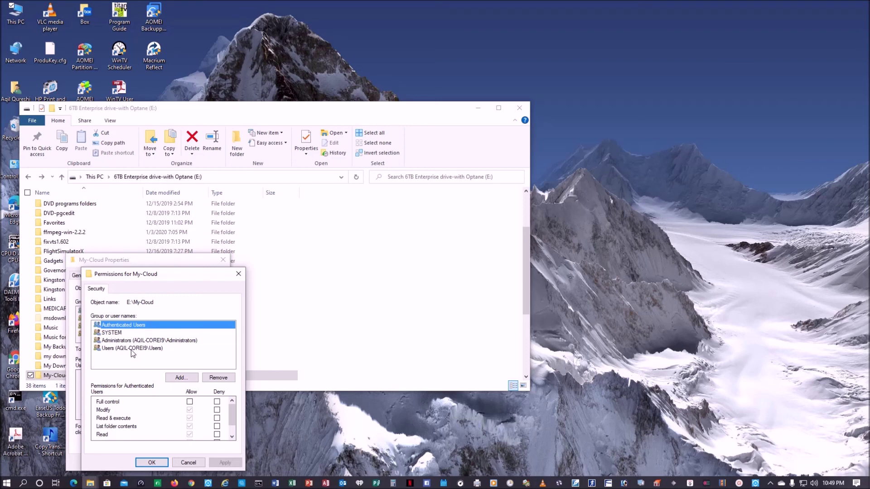
left_click(180, 378)
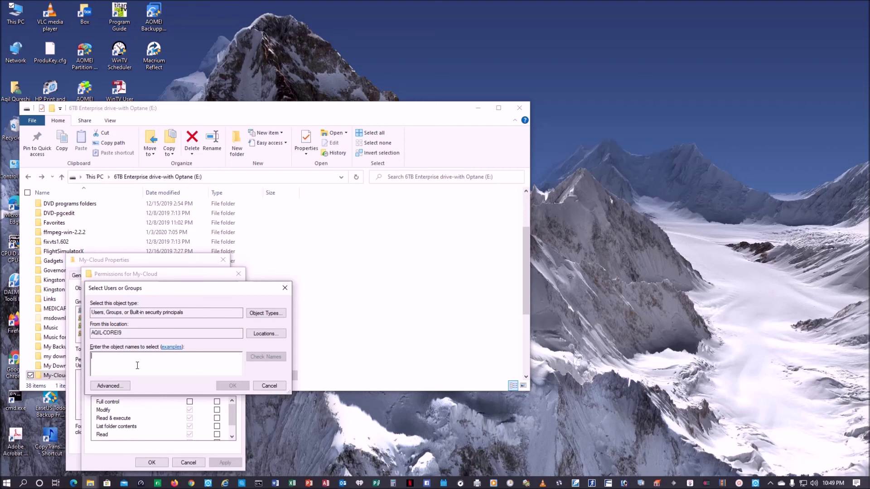
type("mrq")
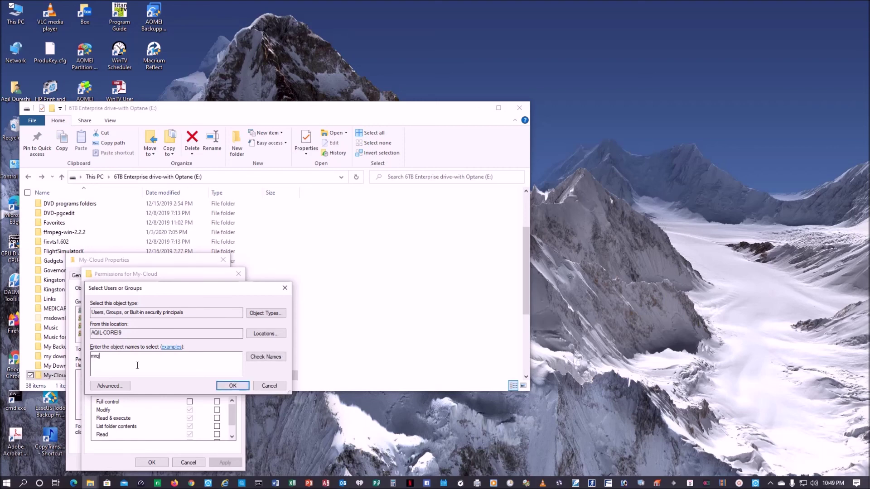
type("-server")
left_click(266, 357)
left_click(223, 388)
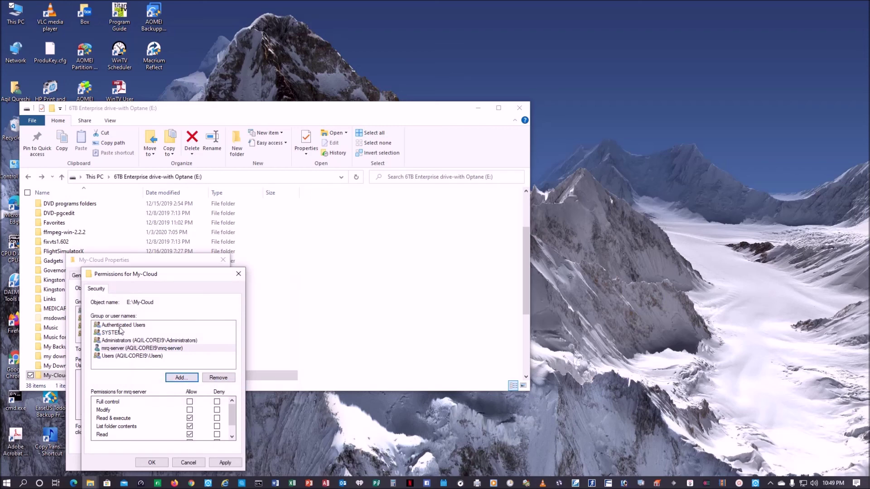
Allow that FTP user Full control, apply it, and close the properties dialogs.
left_click(122, 348)
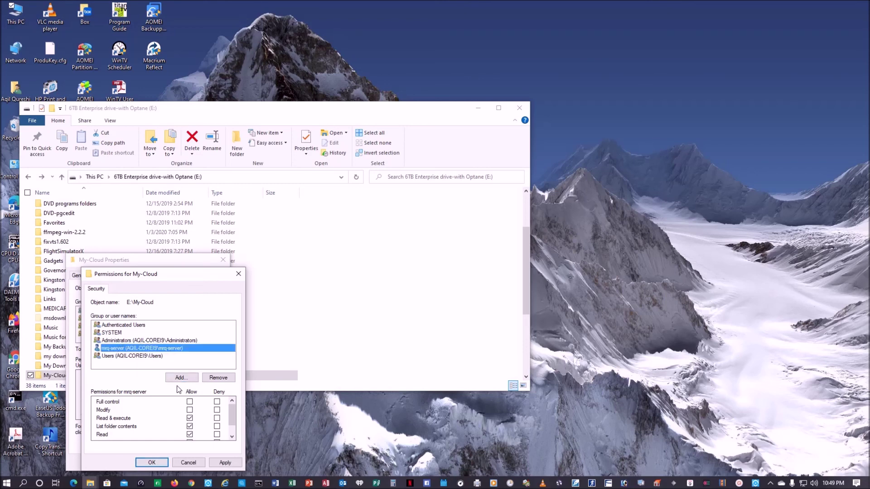
left_click(189, 401)
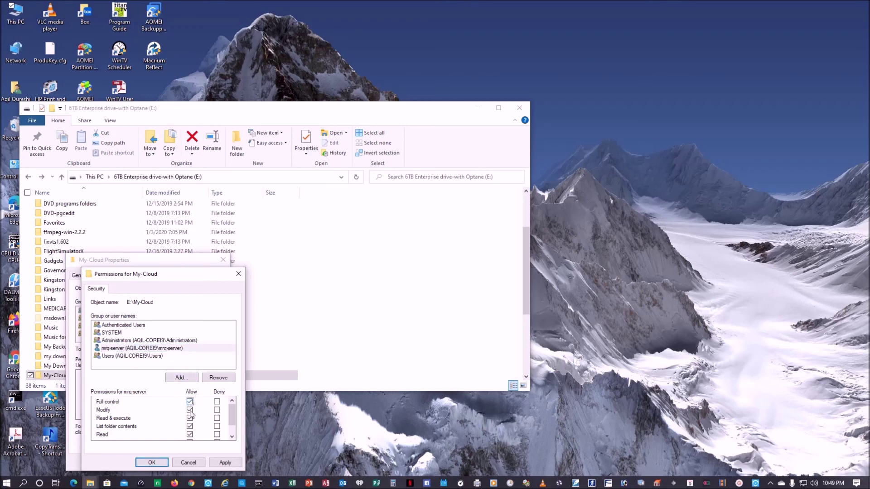
left_click(224, 462)
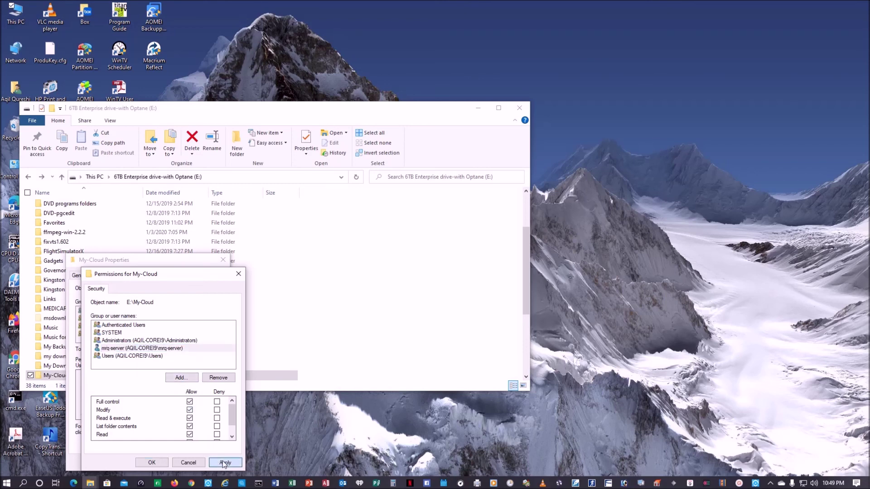
left_click(157, 465)
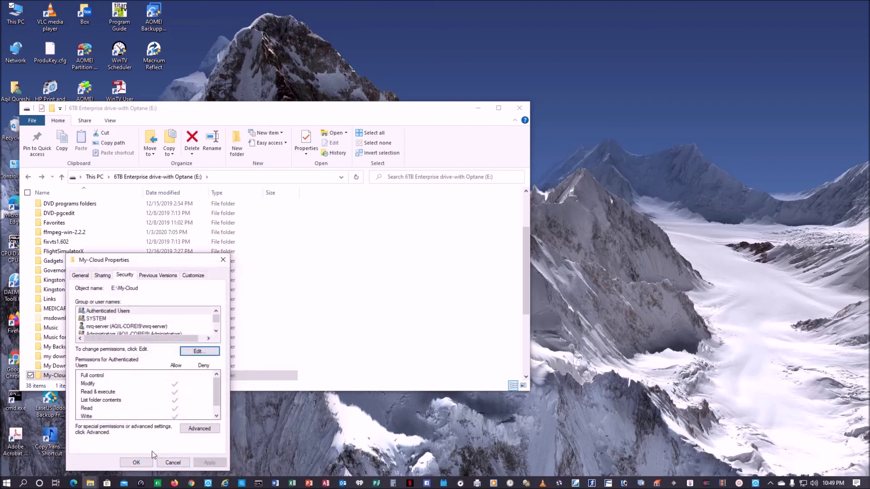
left_click(150, 461)
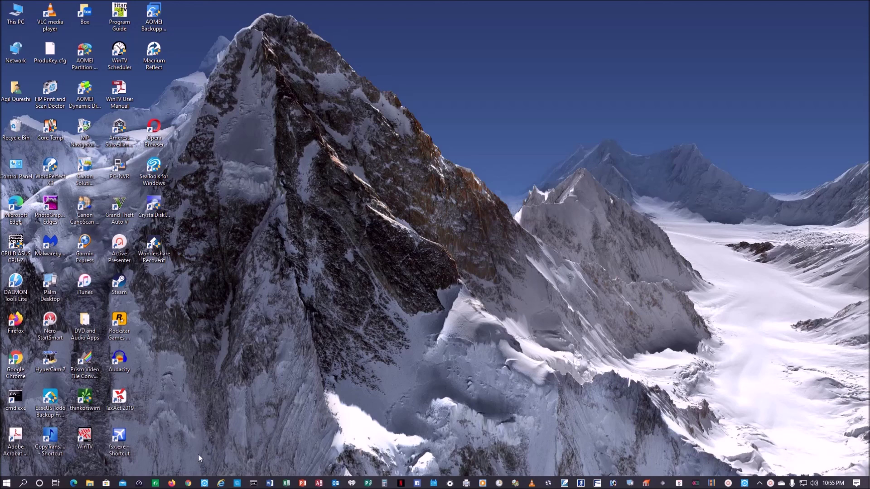
Open the router admin at 192.168.1.1 in Firefox, accept its certificate, and log in.
left_click(171, 483)
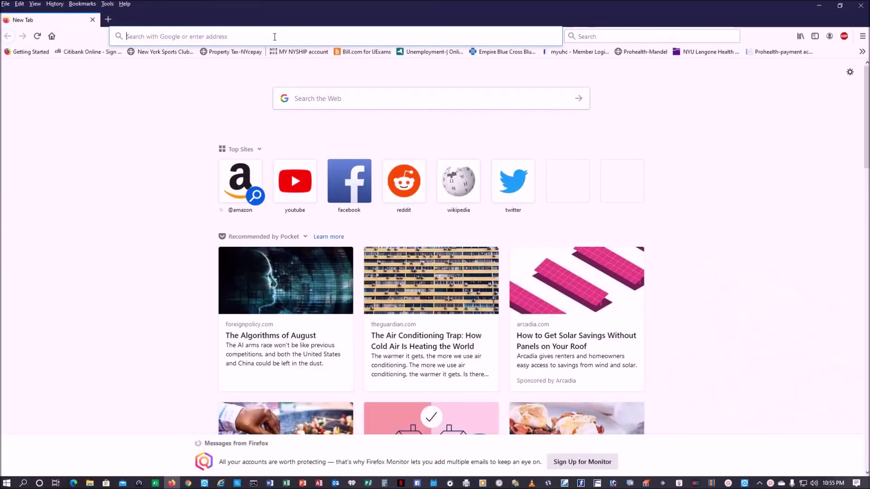
type("192.16")
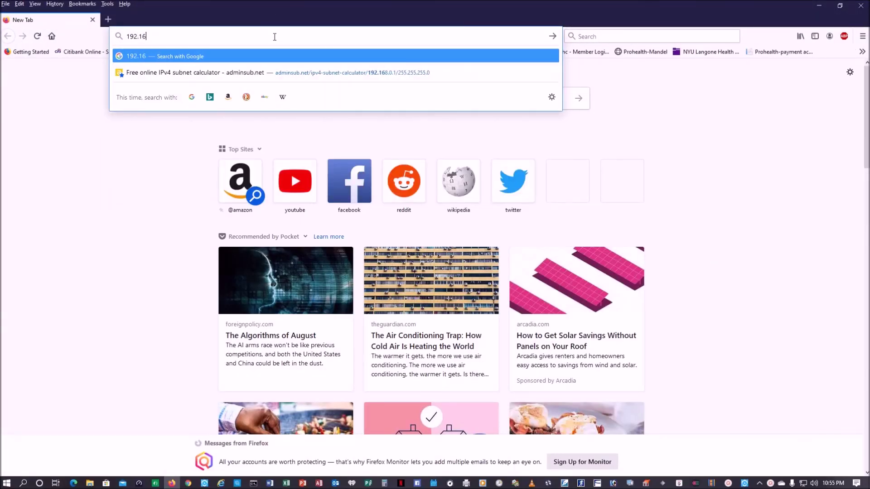
type("8.1.")
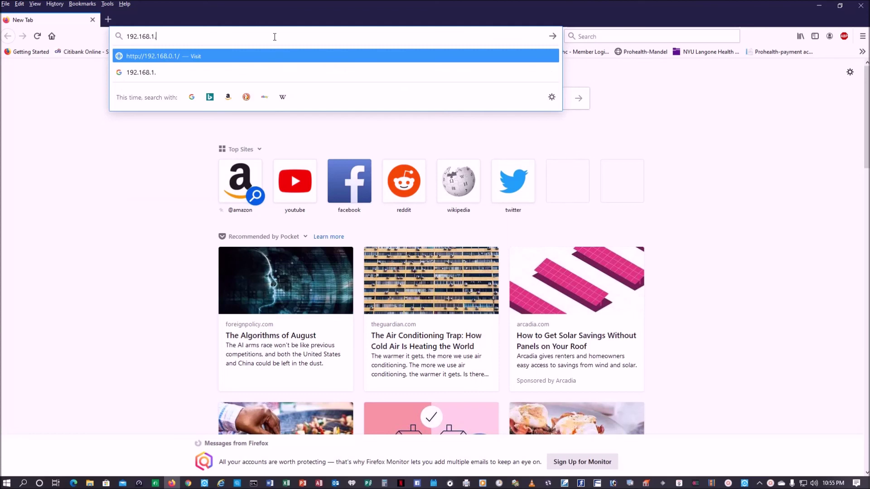
type("1")
key("Return")
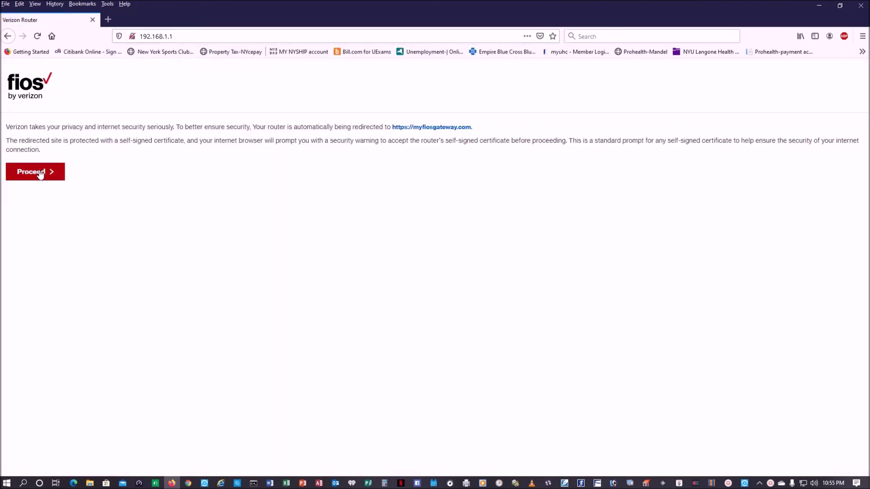
left_click(39, 176)
left_click(584, 323)
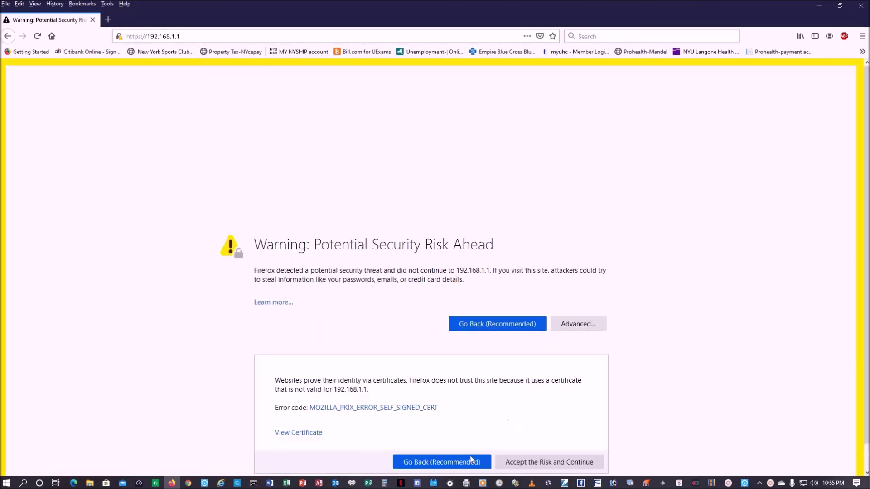
left_click(531, 462)
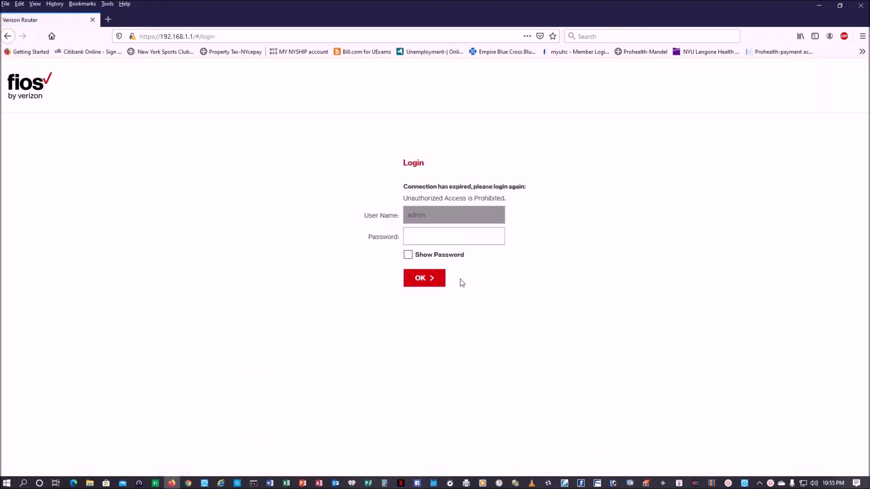
type("•••••")
key("Return")
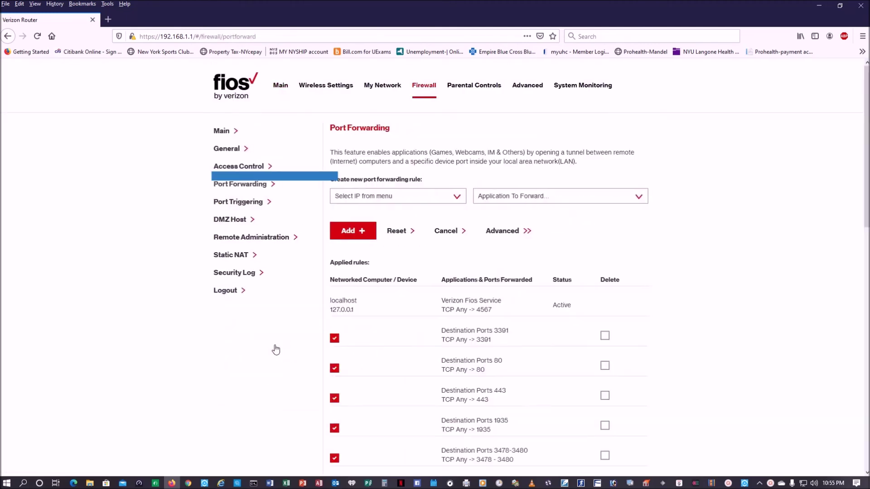
Add a port forwarding rule sending FTP (TCP port 21) to 192.168.1.16.
left_click(274, 344)
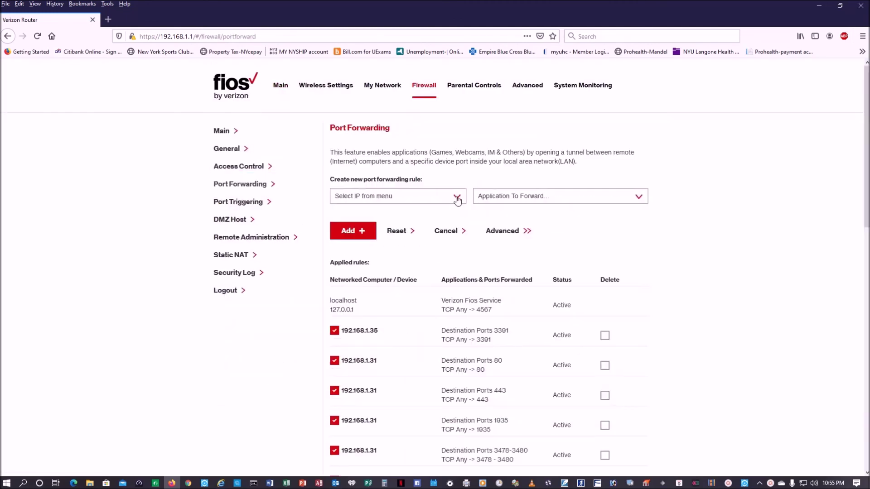
left_click(454, 197)
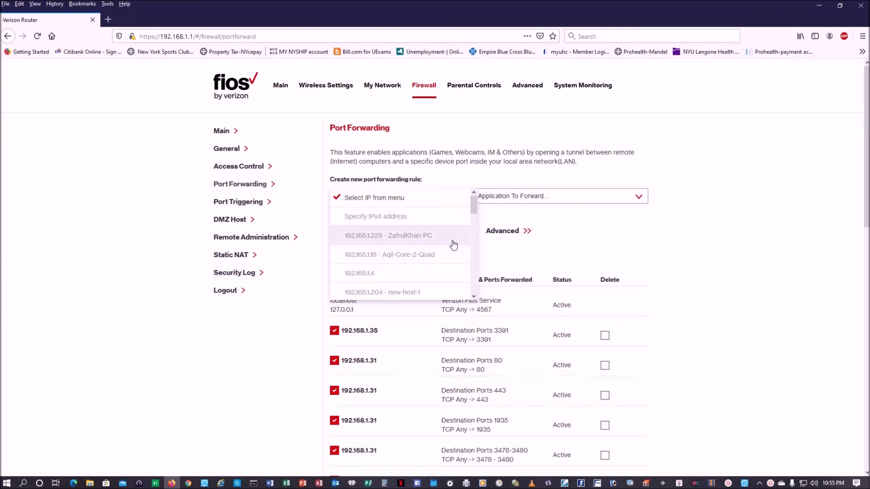
scroll(447, 253, "down", 2)
left_click(395, 269)
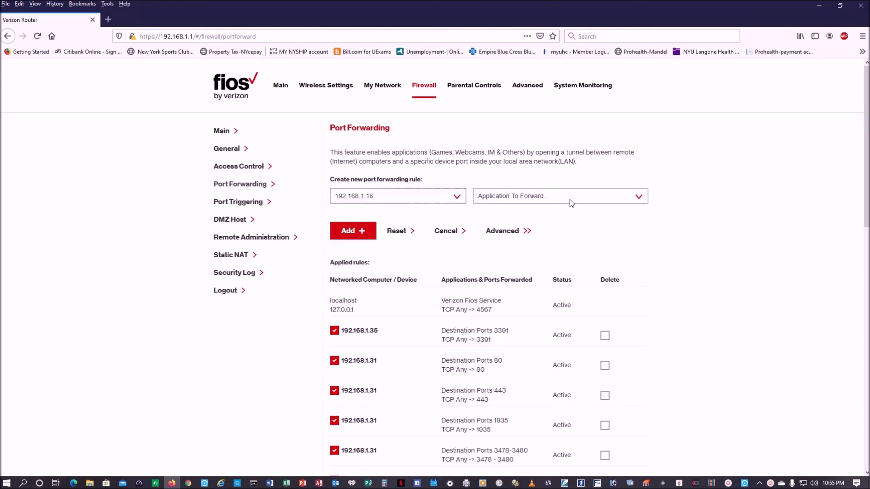
left_click(638, 198)
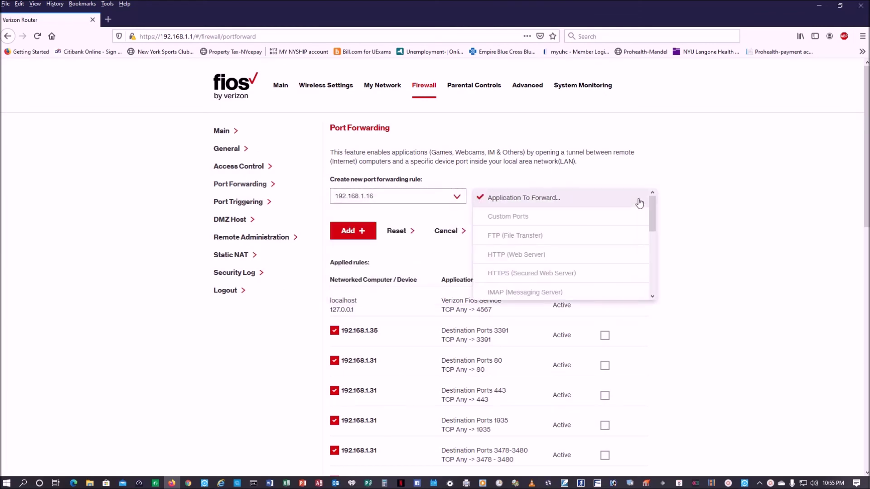
left_click(557, 240)
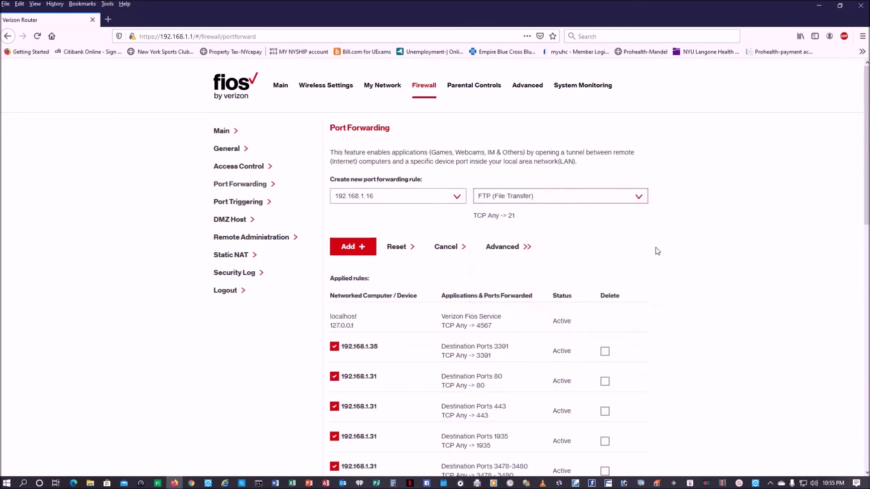
left_click(366, 251)
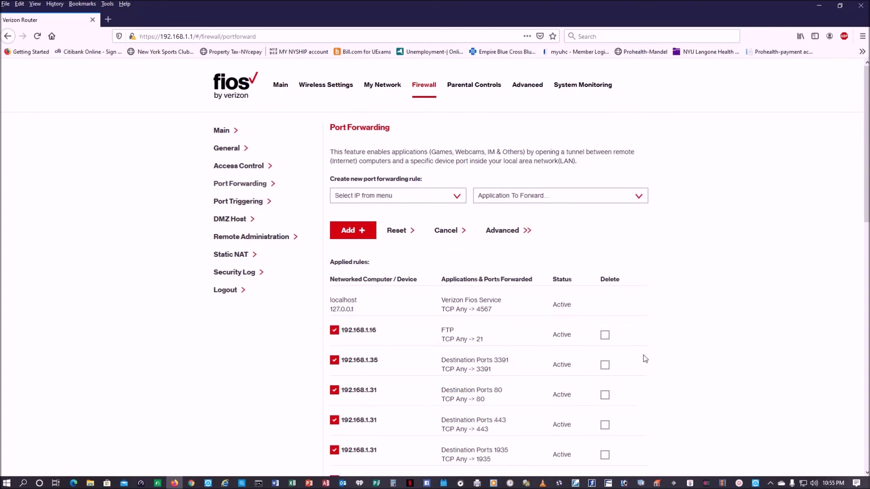
Log out of the Verizon Fios router admin.
scroll(645, 359, "down", 15)
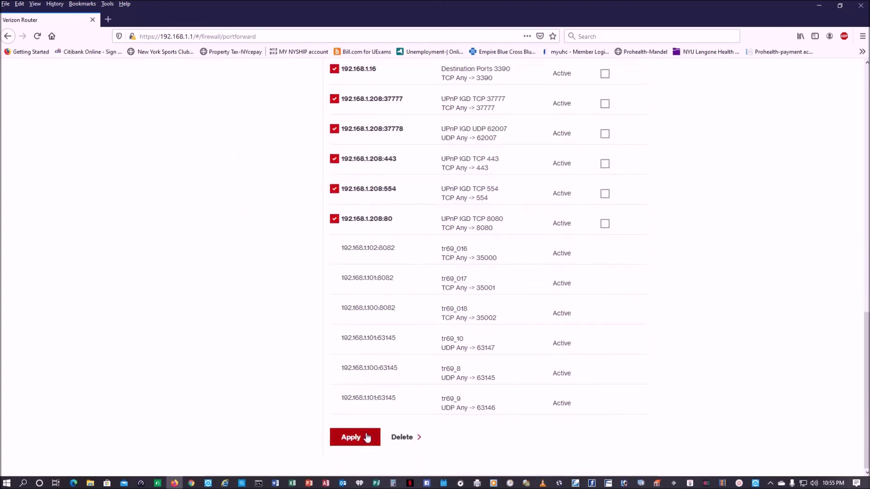
scroll(545, 394, "up", 10)
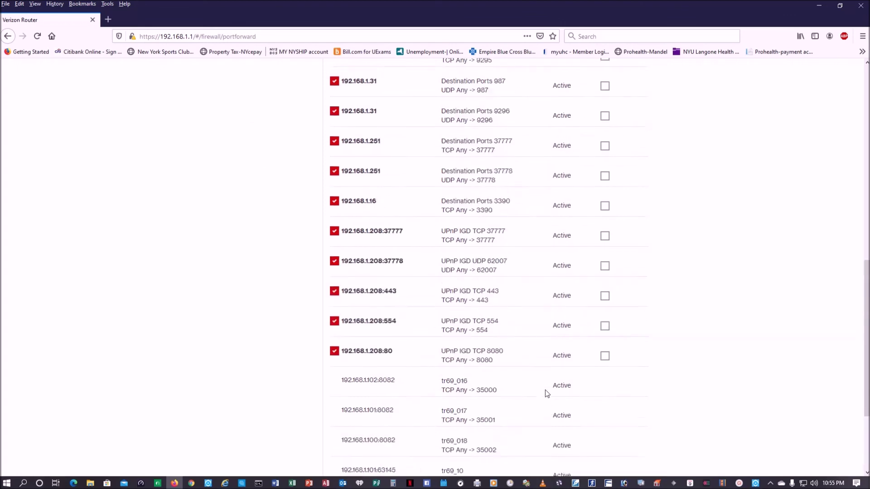
scroll(545, 393, "up", 7)
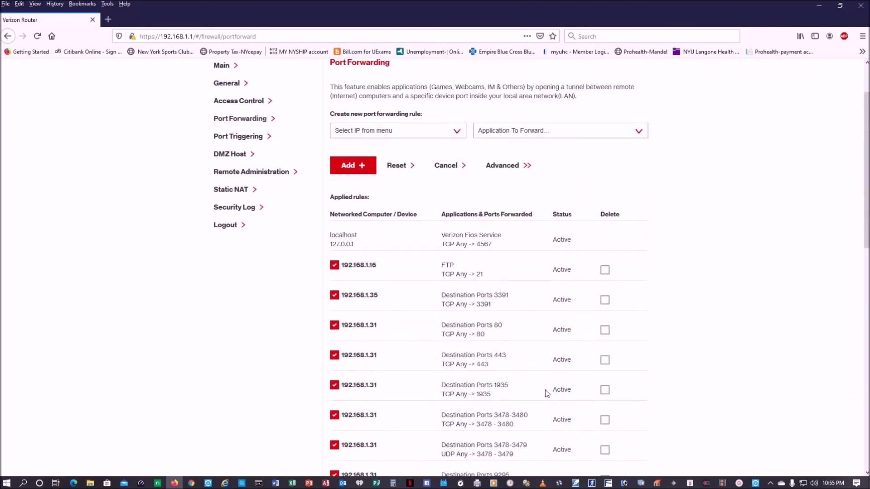
left_click(226, 226)
left_click(291, 39)
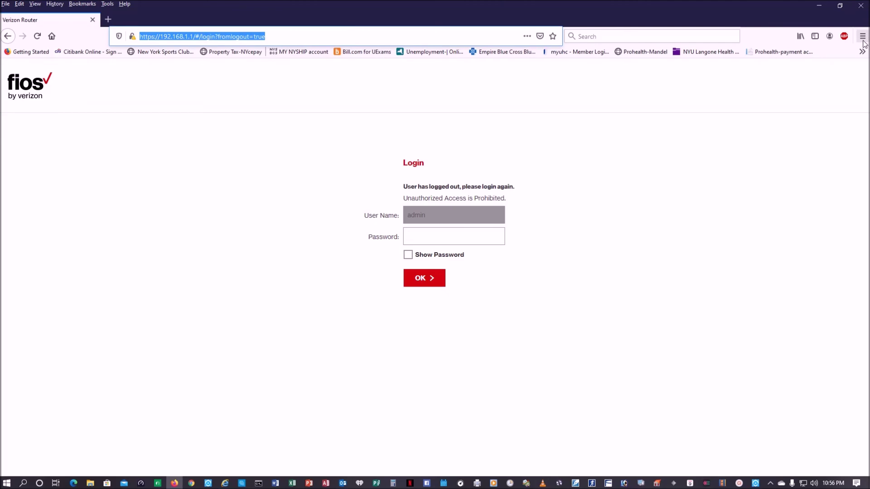
Relaunch Firefox, sign in to ftp://192.168.1.16 to see its empty index, then close it and open This PC.
key("alt+F4")
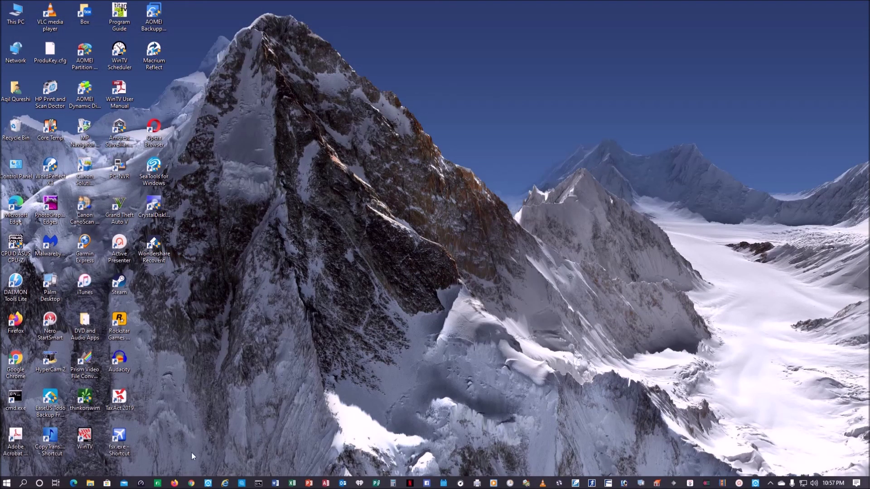
left_click(175, 483)
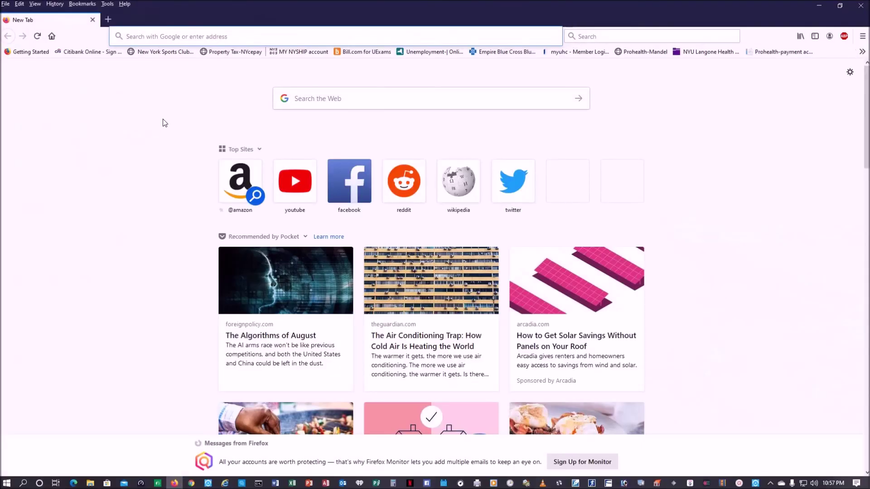
type("f")
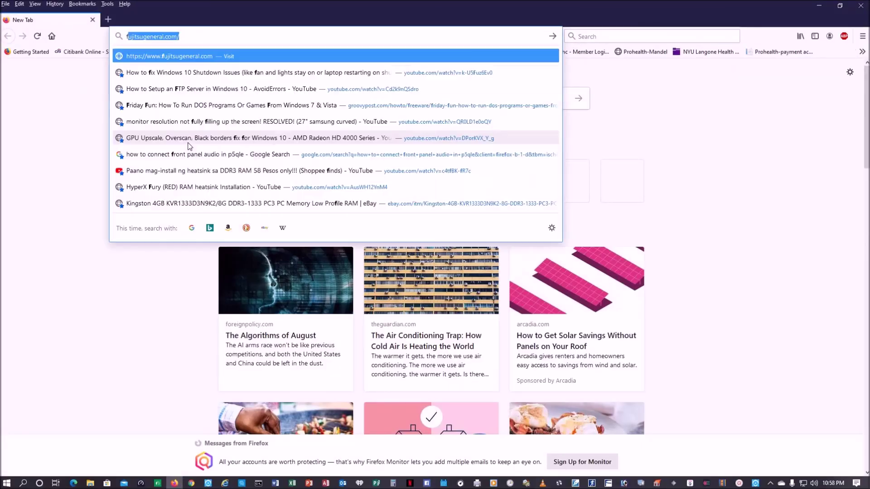
type("tp:")
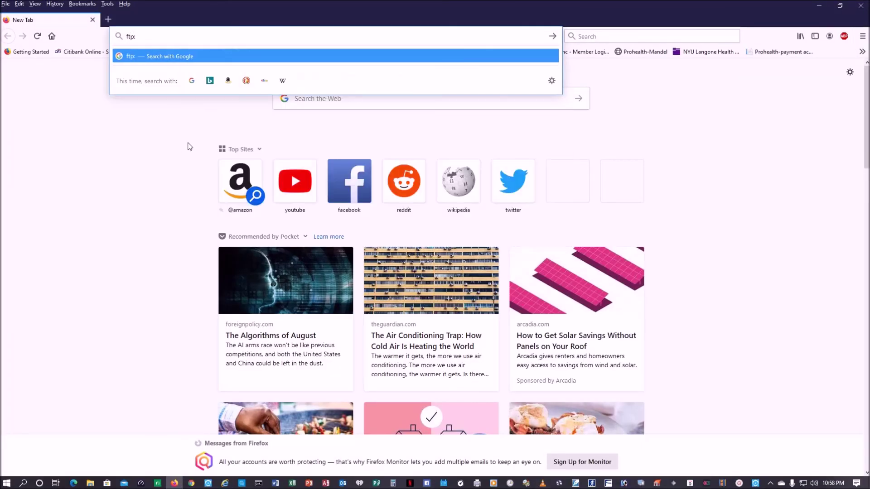
type("//192.16")
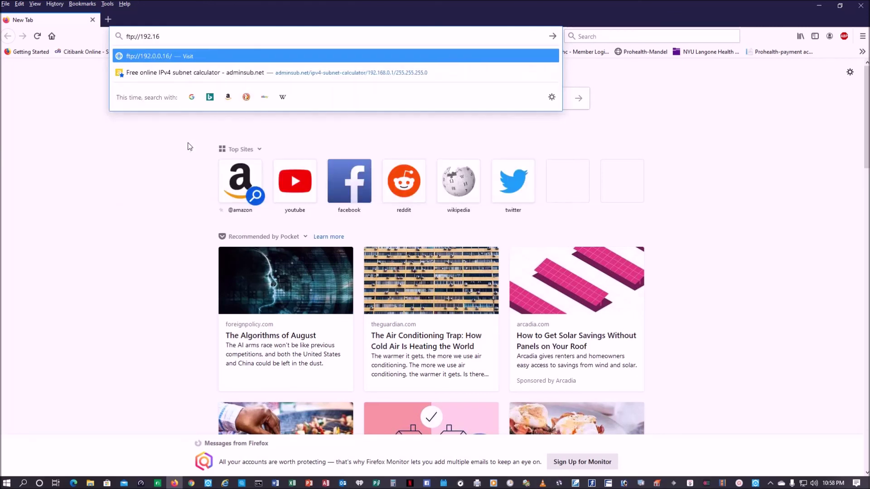
type("8.1.16")
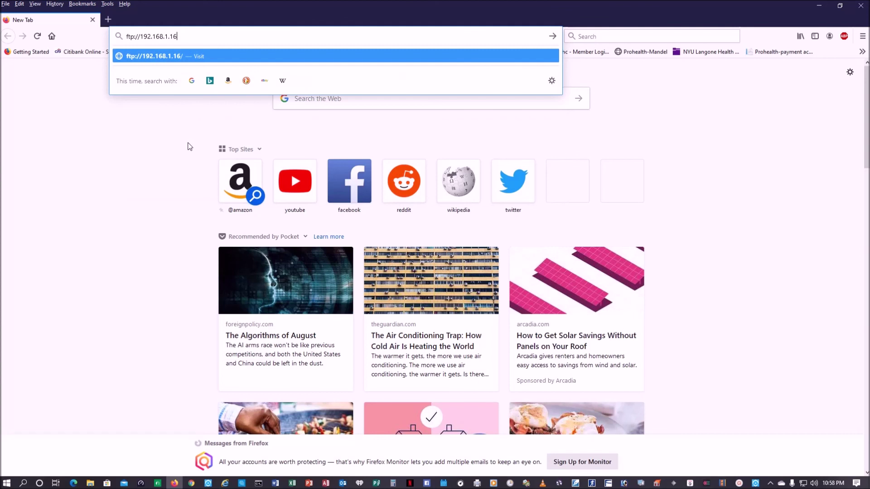
key("Return")
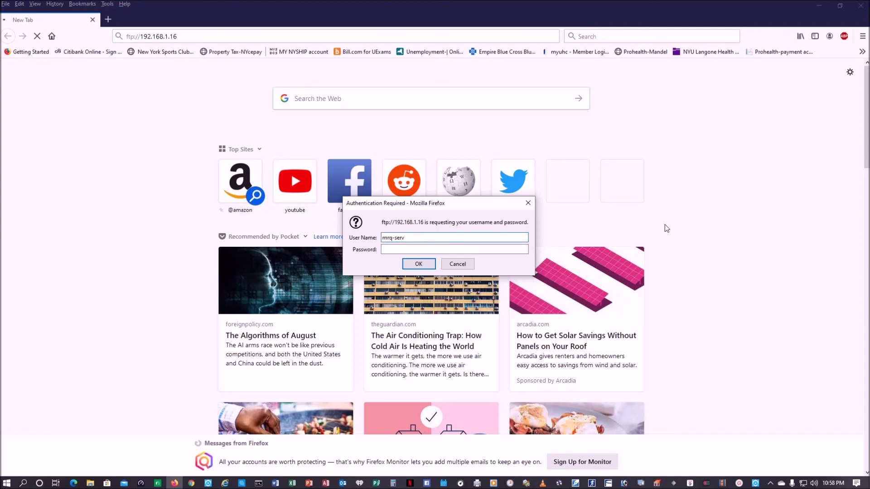
key("Tab")
key("Return")
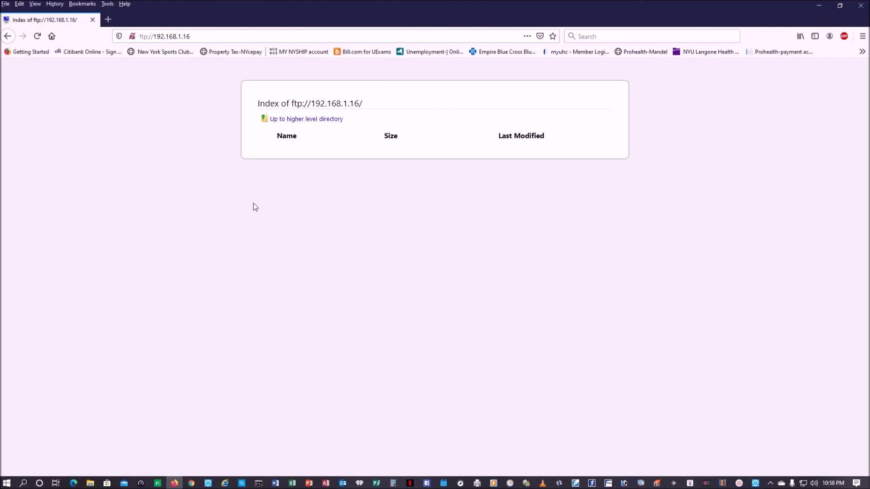
left_click(96, 21)
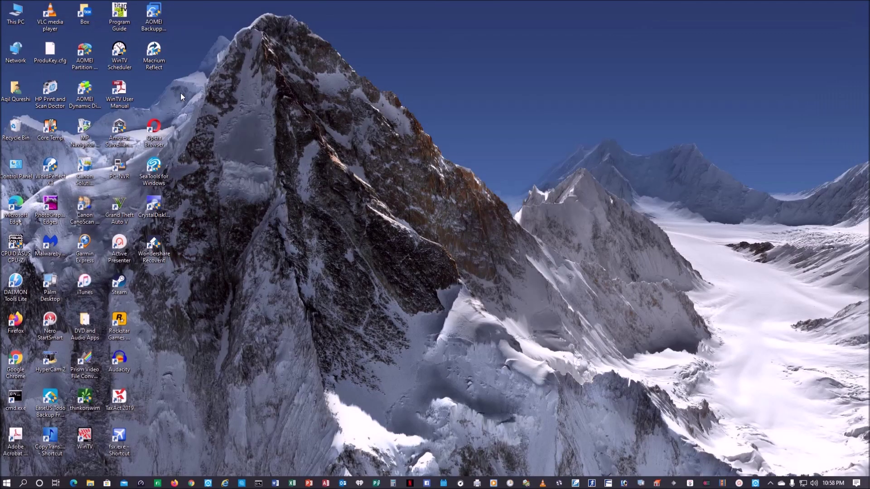
double_click(15, 12)
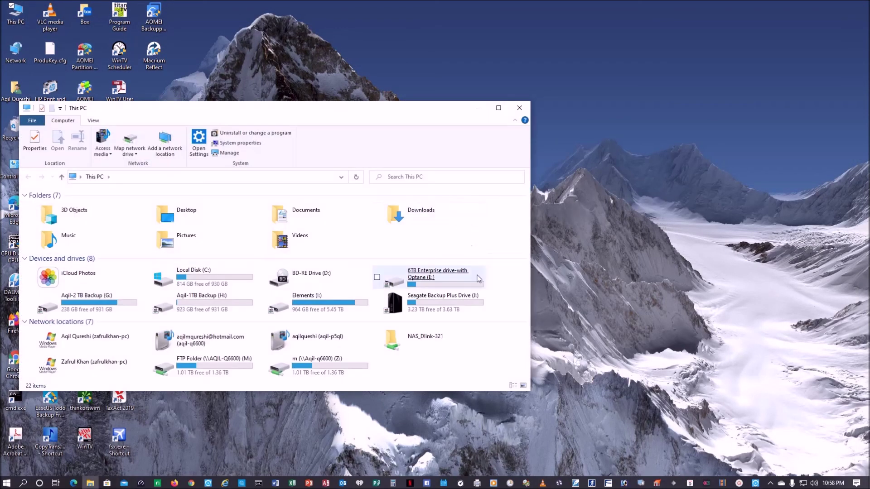
Open the My-Cloud folder on drive E: and reposition its window.
double_click(399, 279)
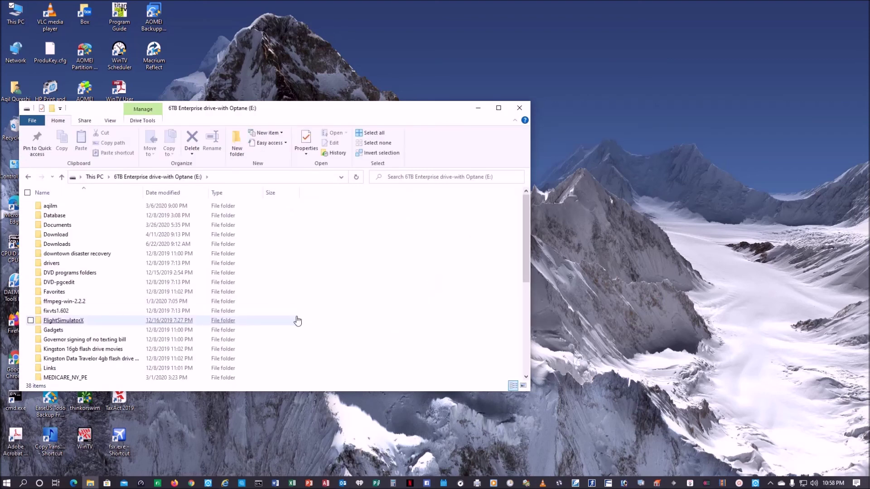
scroll(297, 321, "down", 4)
double_click(75, 339)
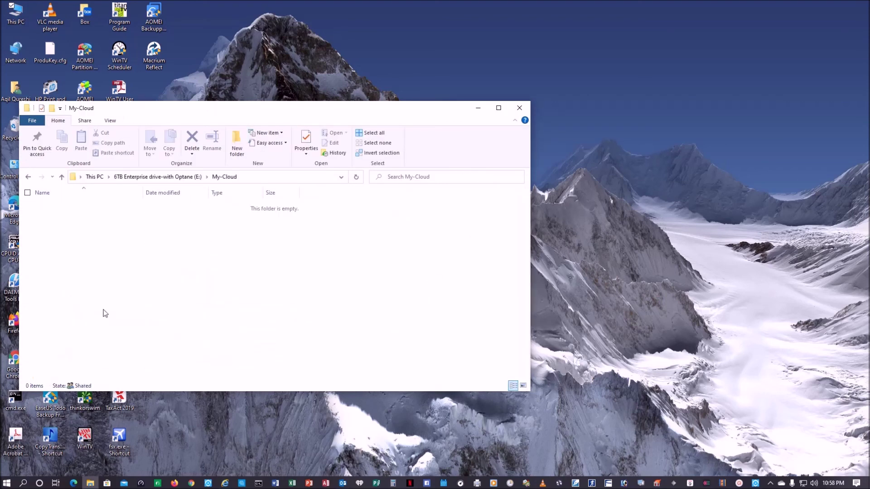
left_click_drag(309, 115, 470, 90)
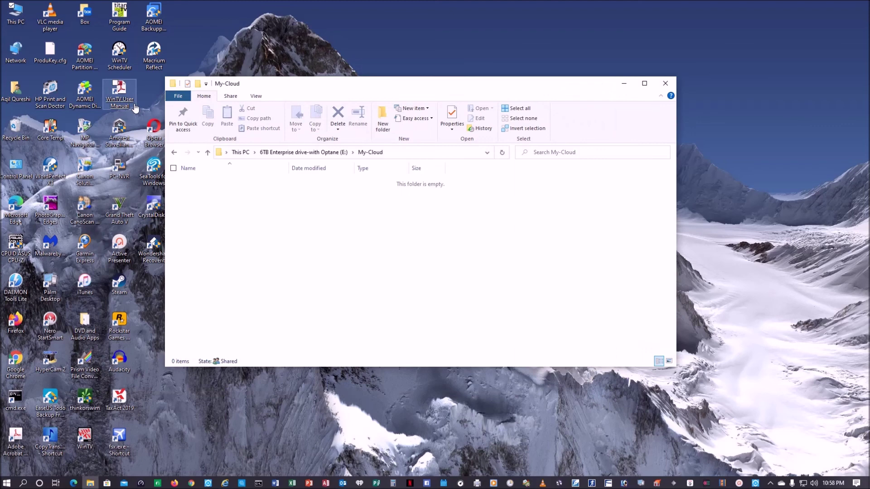
Open Other files on FTP Folder (M:) in a second window beside My-Cloud.
double_click(20, 15)
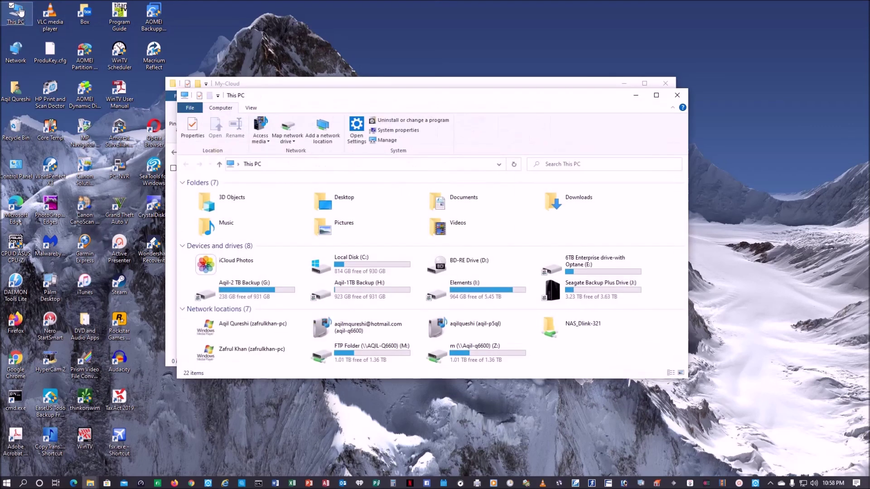
double_click(390, 353)
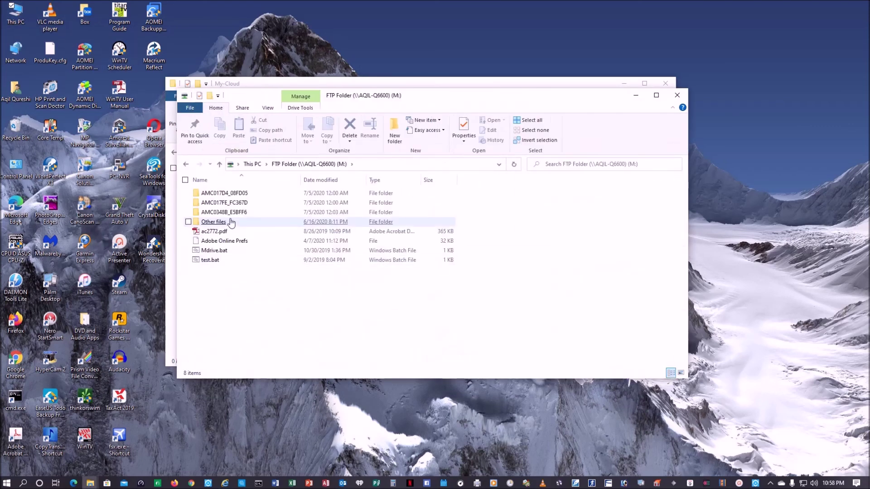
double_click(213, 221)
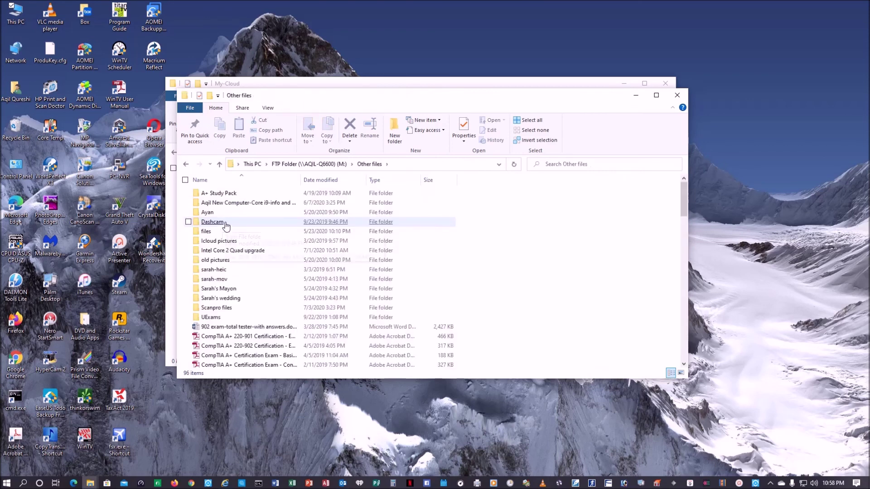
left_click_drag(367, 101, 656, 113)
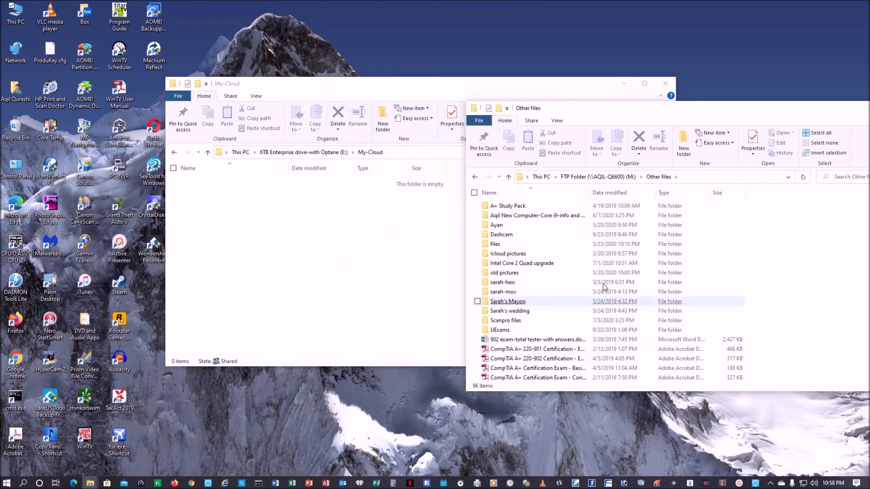
left_click_drag(557, 350, 338, 262)
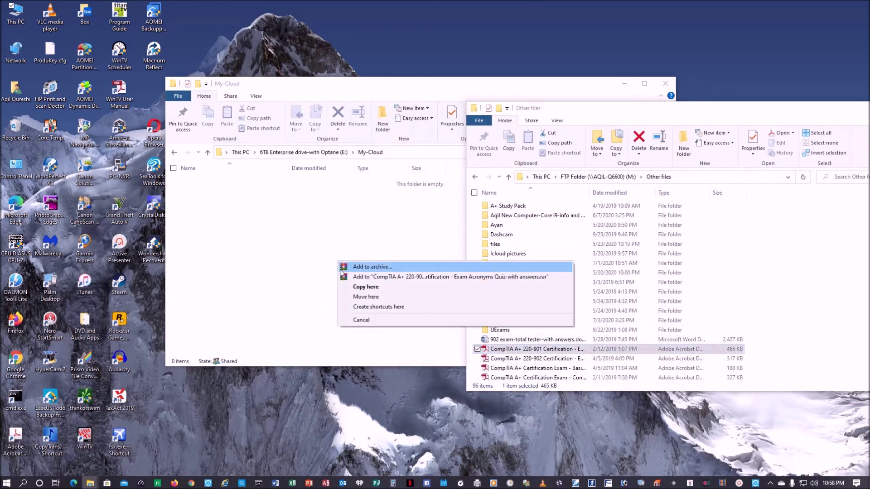
left_click(746, 60)
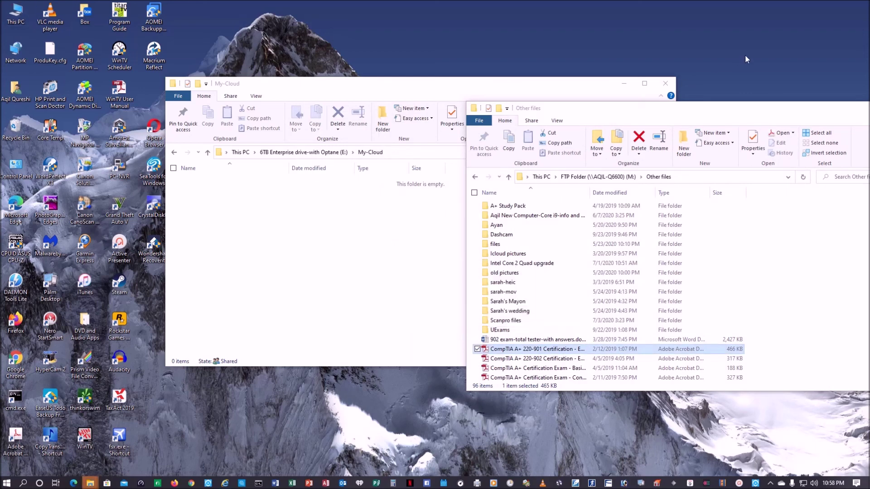
left_click(321, 229)
Create a new folder named 'Other Files' inside My-Cloud.
right_click(322, 212)
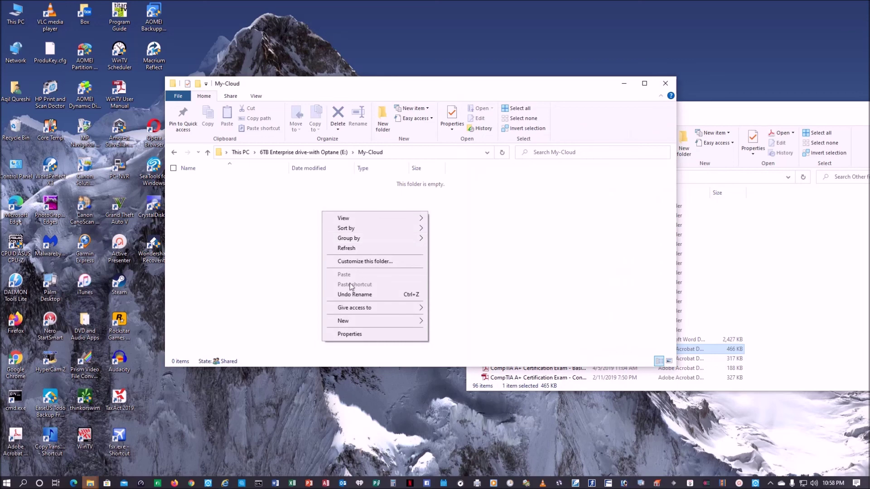
mouse_move(362, 322)
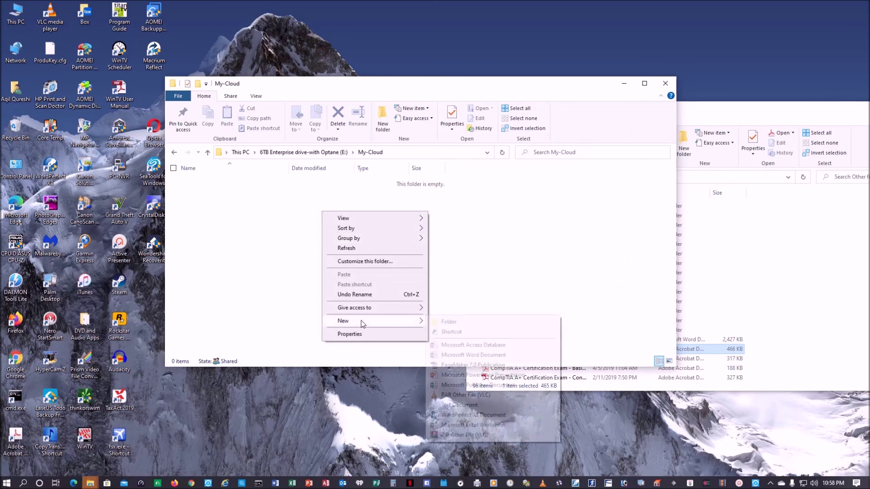
left_click(448, 321)
type("0")
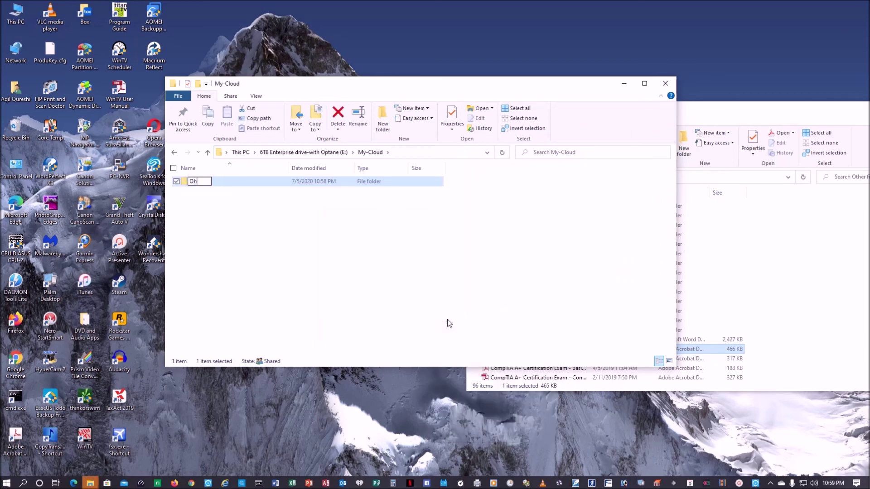
type("ther Fike")
key("BackSpace")
key("BackSpace")
type("les")
key("Return")
Copy the CompTIA 220-901 and 220-902 PDFs into Other Files.
double_click(202, 182)
left_click(726, 113)
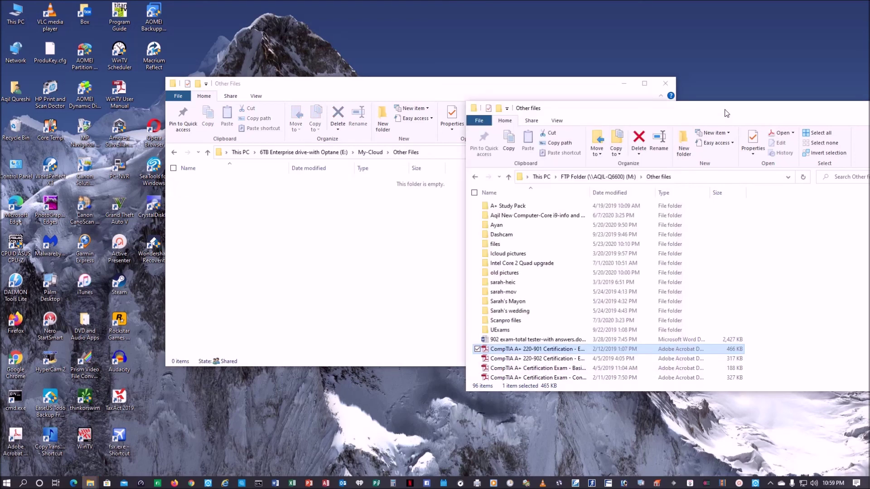
left_click_drag(545, 351, 244, 249)
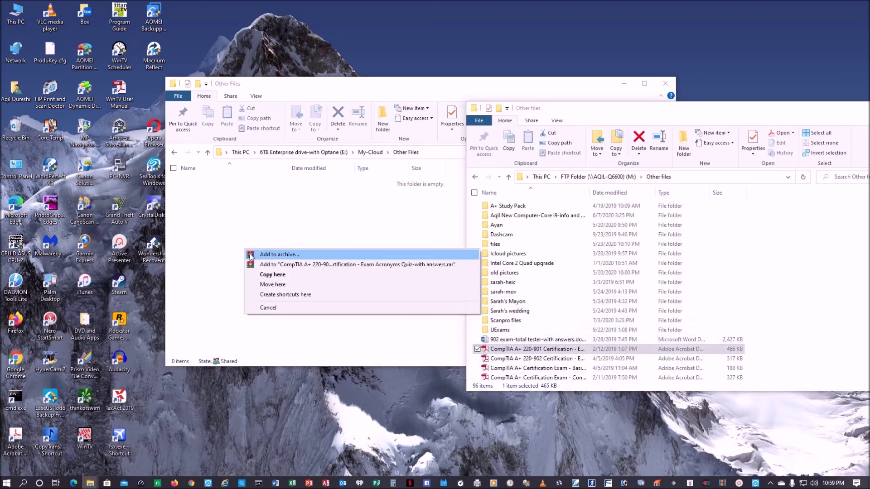
left_click(253, 275)
left_click(774, 113)
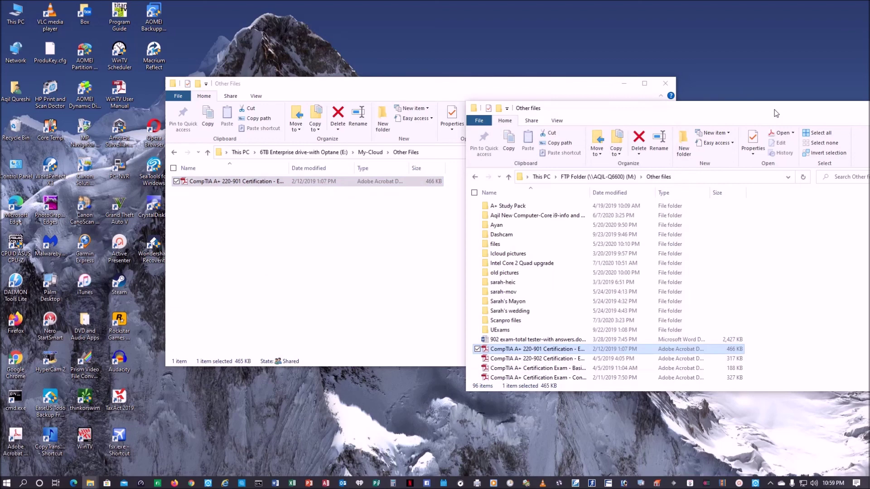
left_click_drag(534, 358, 280, 264)
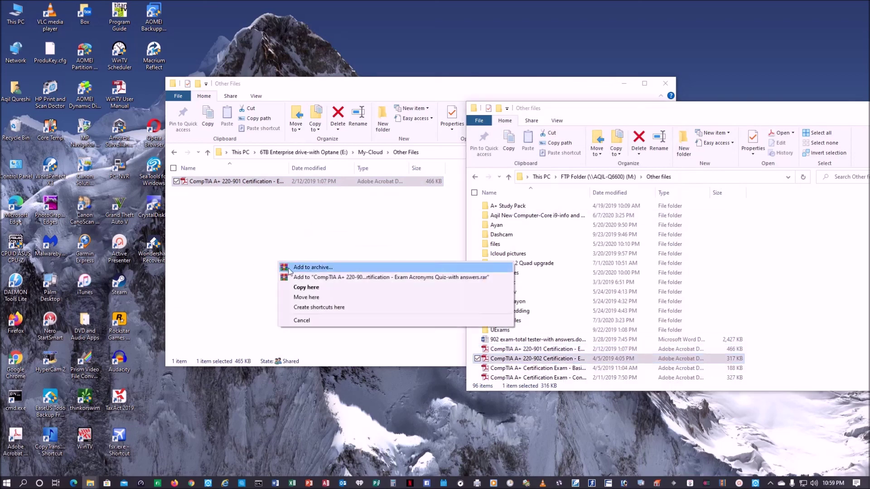
left_click(299, 287)
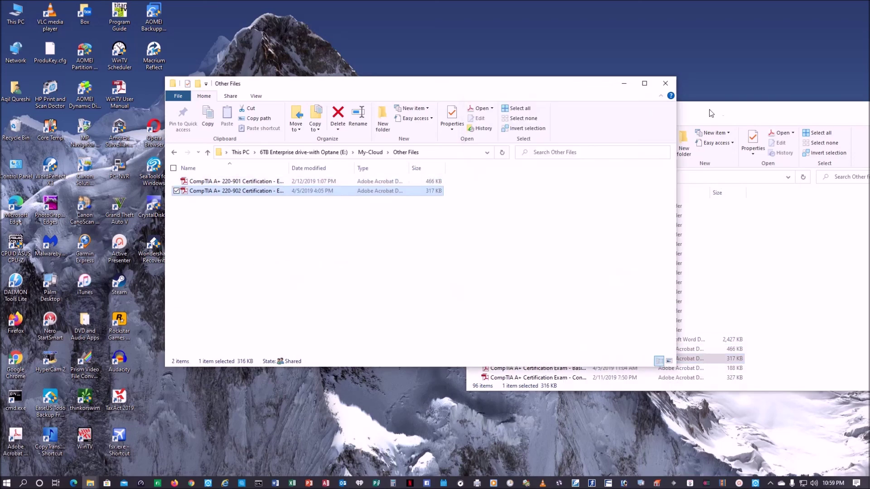
Close both File Explorer folder windows.
left_click(665, 83)
left_click_drag(715, 111, 428, 99)
left_click(680, 100)
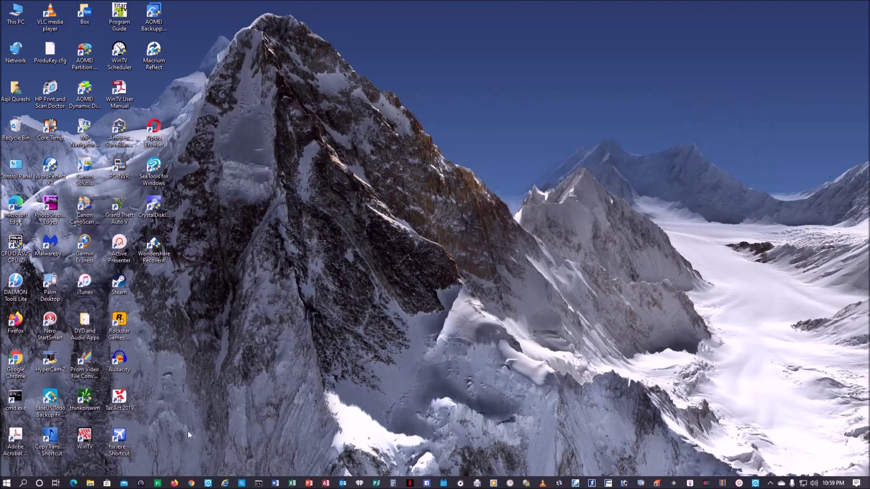
Launch Firefox and log in to ftp://192.168.1.16 with the FTP user name and password.
left_click(174, 483)
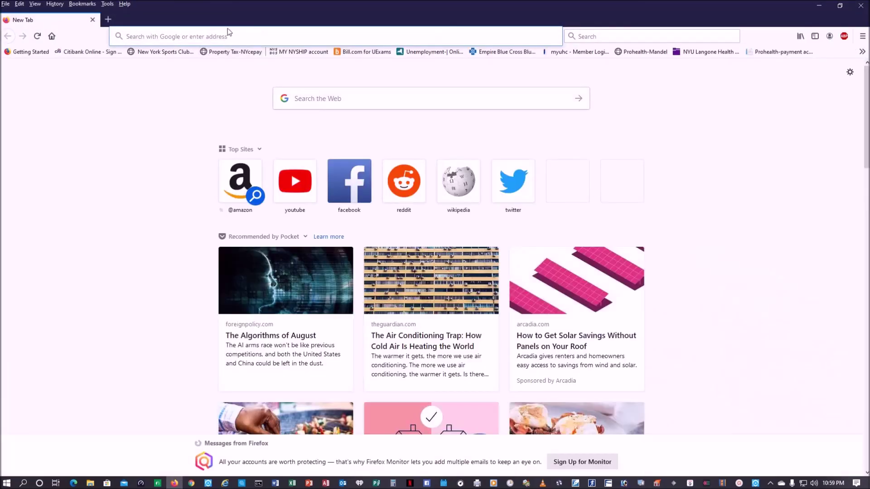
type("ft")
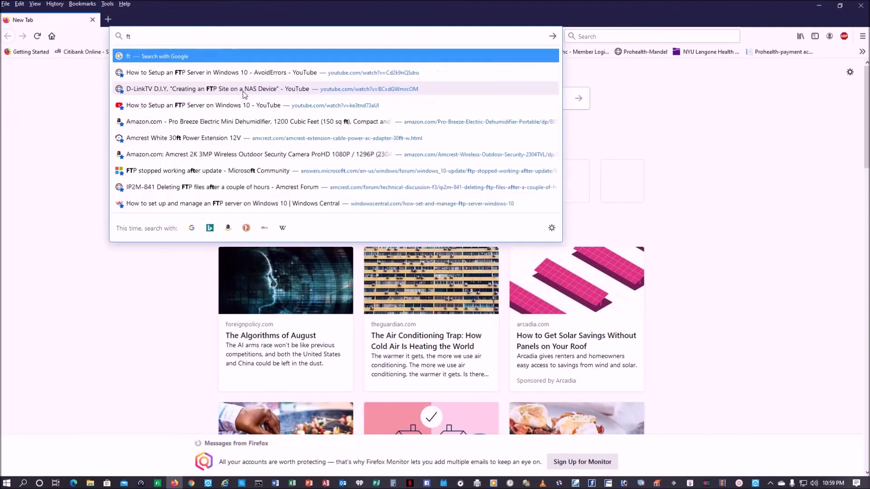
type("p:/")
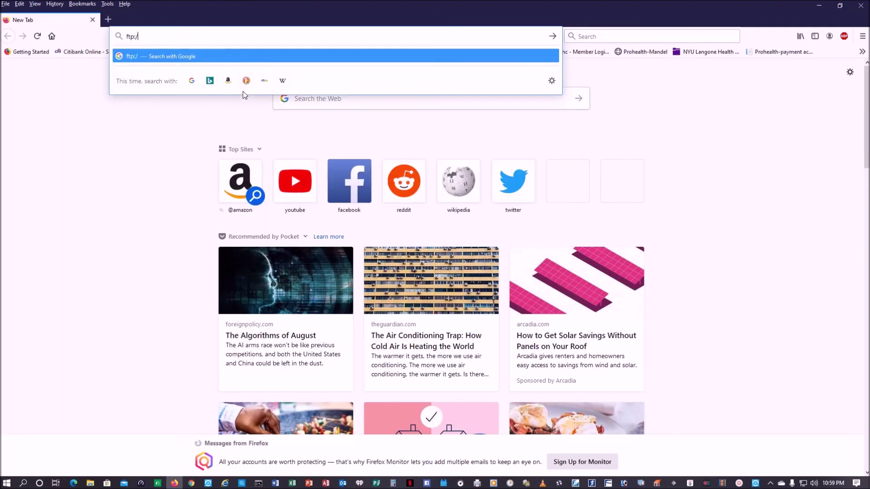
type("/192.1")
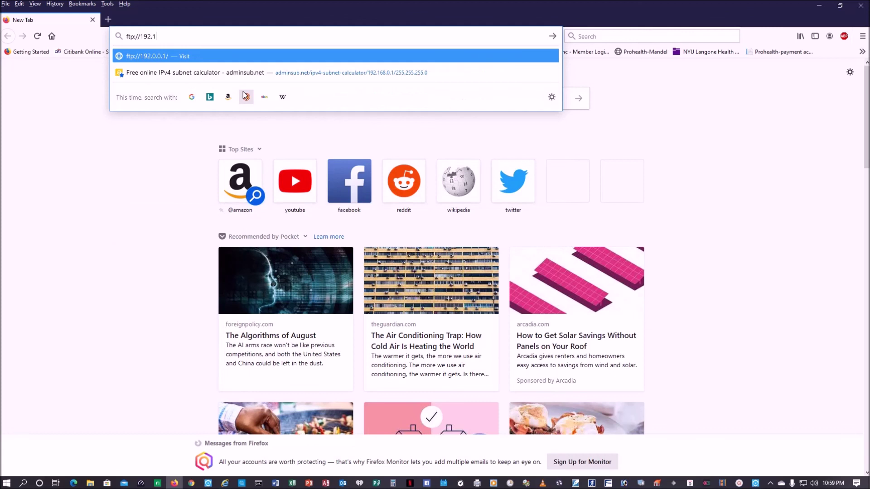
type("68.1.168.1.1")
key("Return")
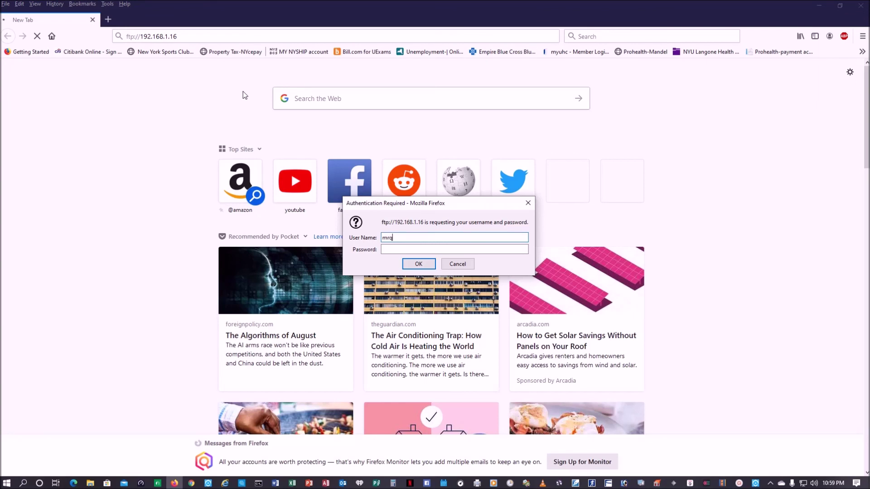
key("Tab")
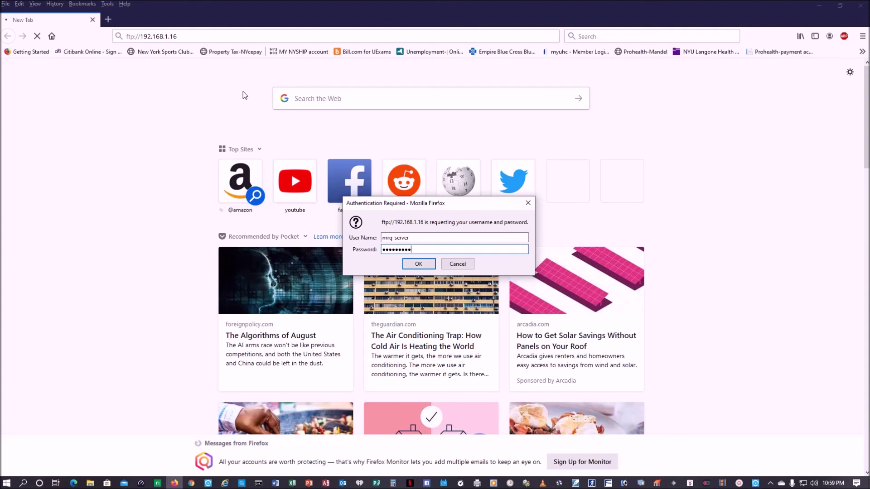
key("Return")
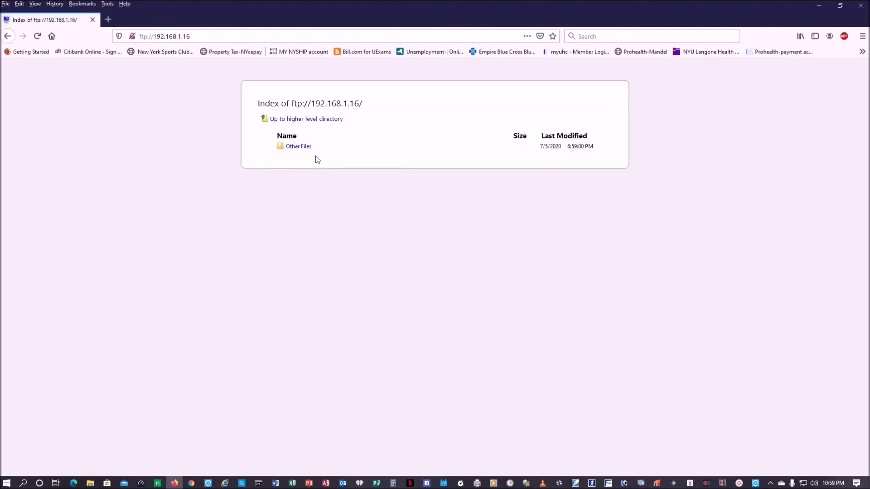
Open the 220-901 and 220-902 PDFs from Other Files on the FTP site, then close Firefox.
left_click(297, 147)
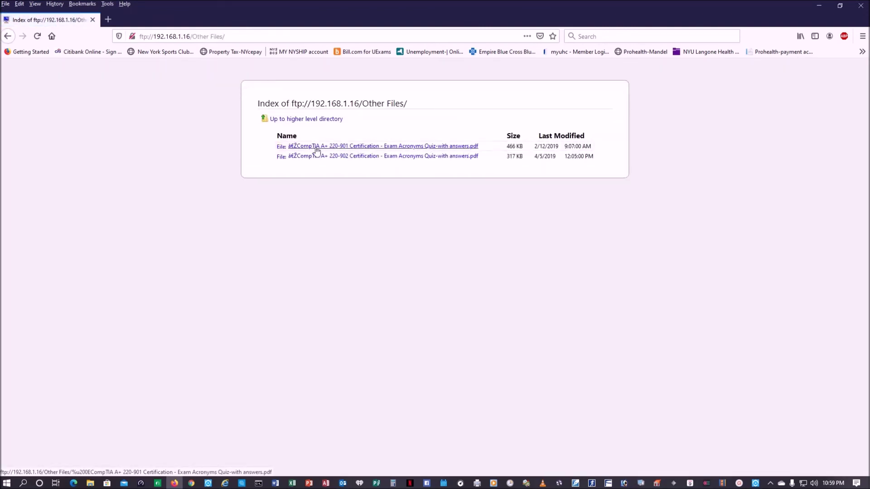
left_click(389, 148)
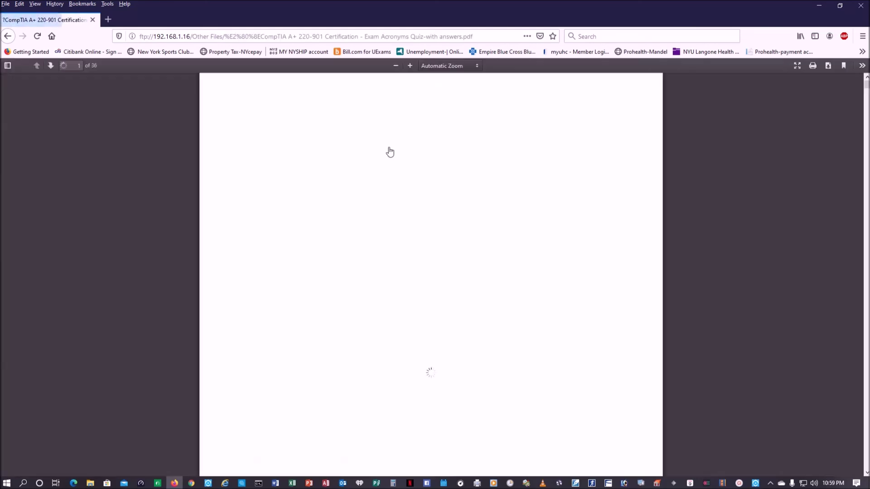
left_click(8, 36)
left_click(339, 156)
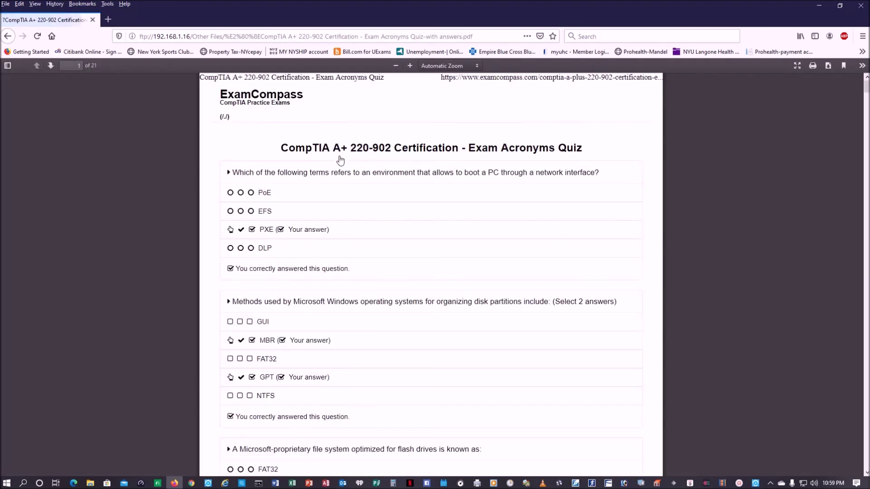
left_click(9, 37)
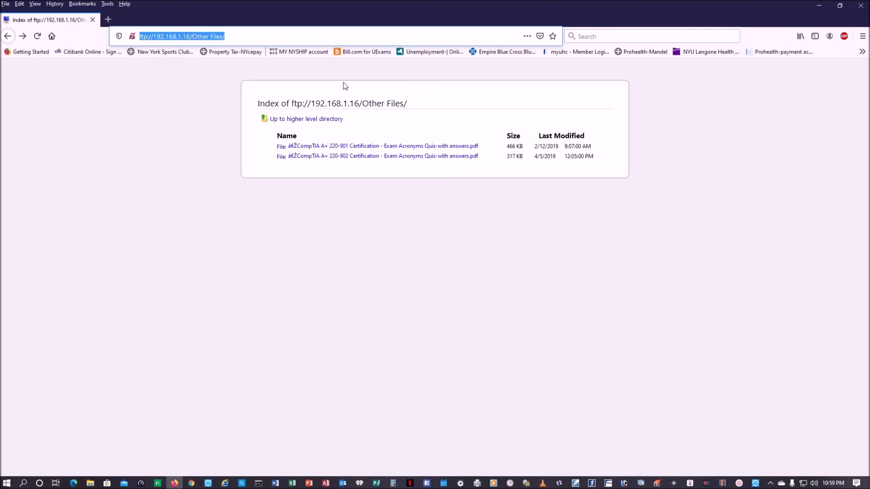
left_click(860, 6)
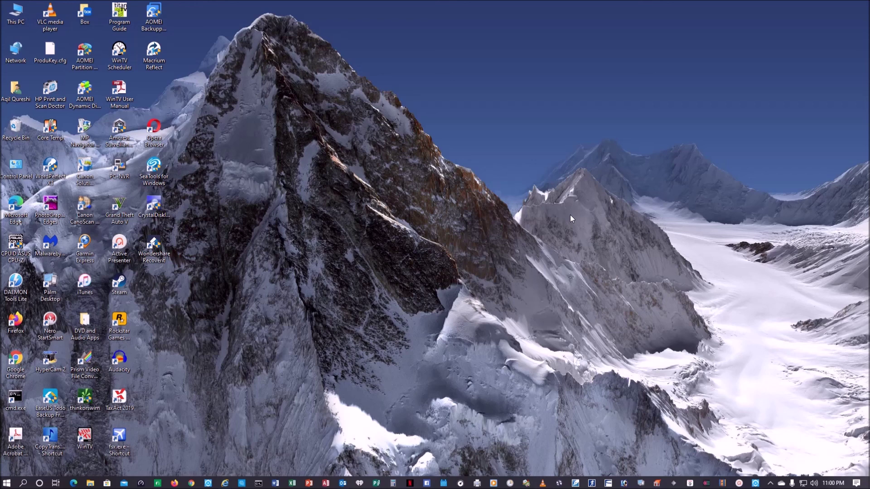
Relaunch Firefox and type 'what is my ip addres' into a new private tab's web search box.
left_click(174, 483)
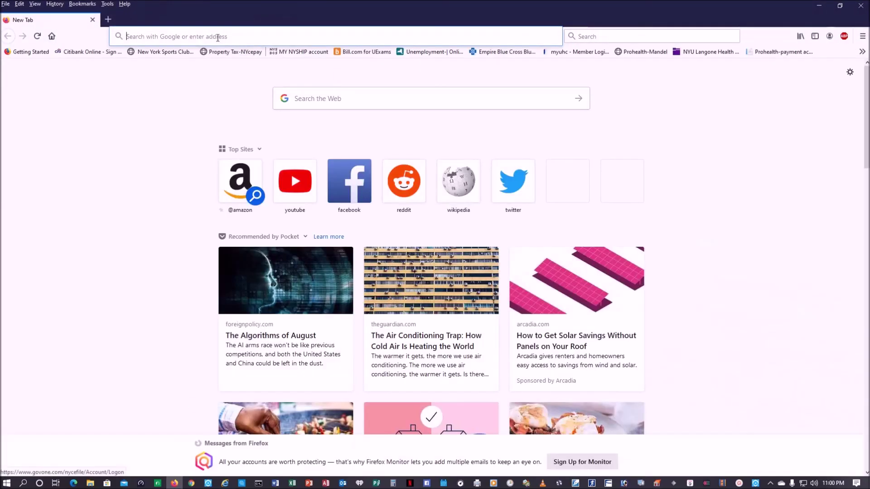
type("ftp")
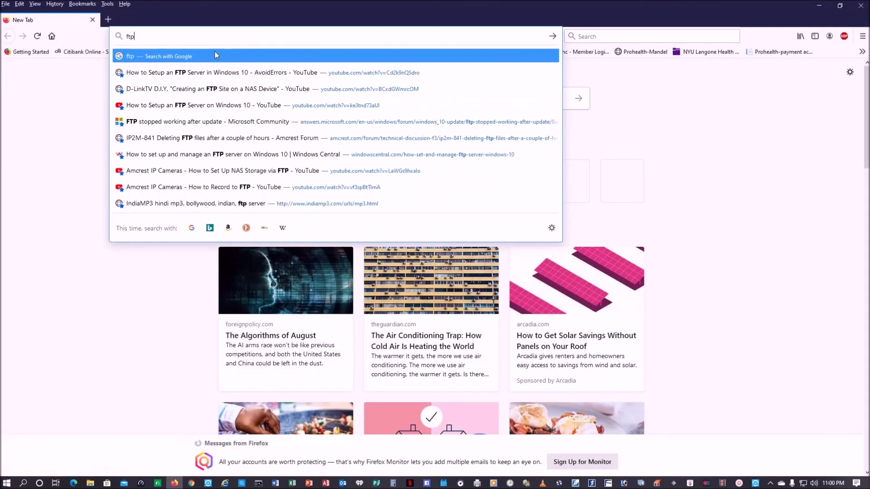
type("://")
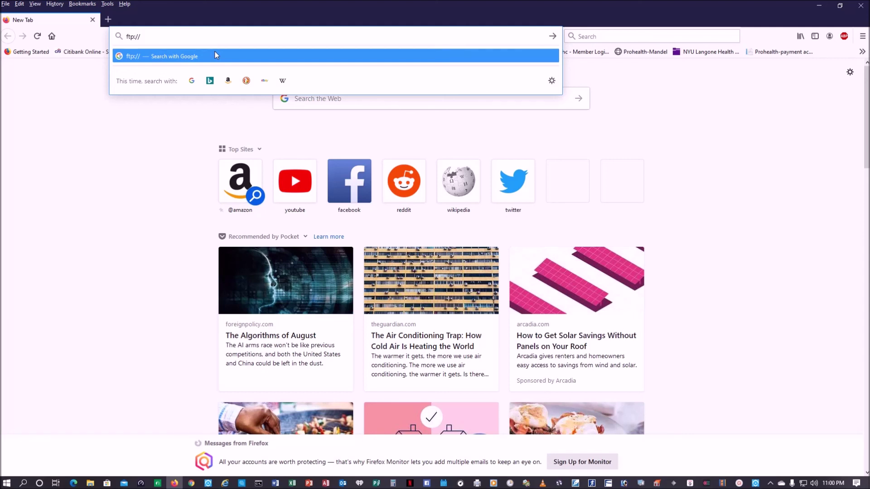
left_click(109, 20)
left_click(374, 93)
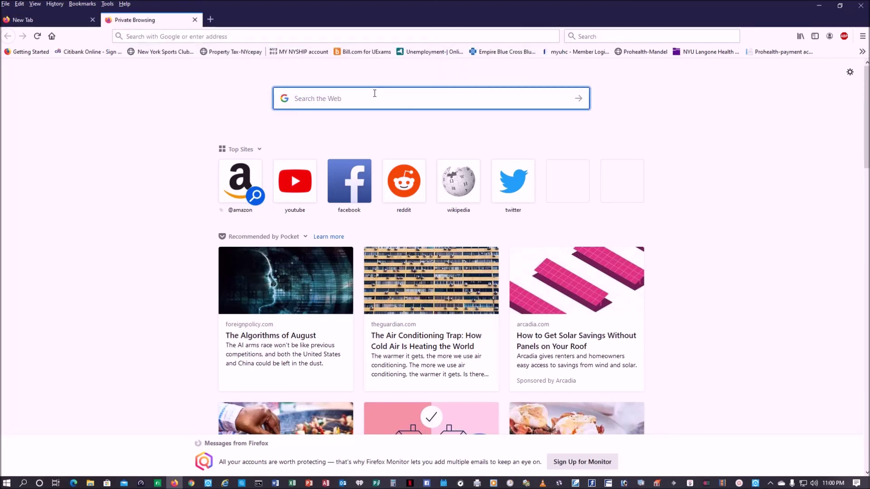
type("what is")
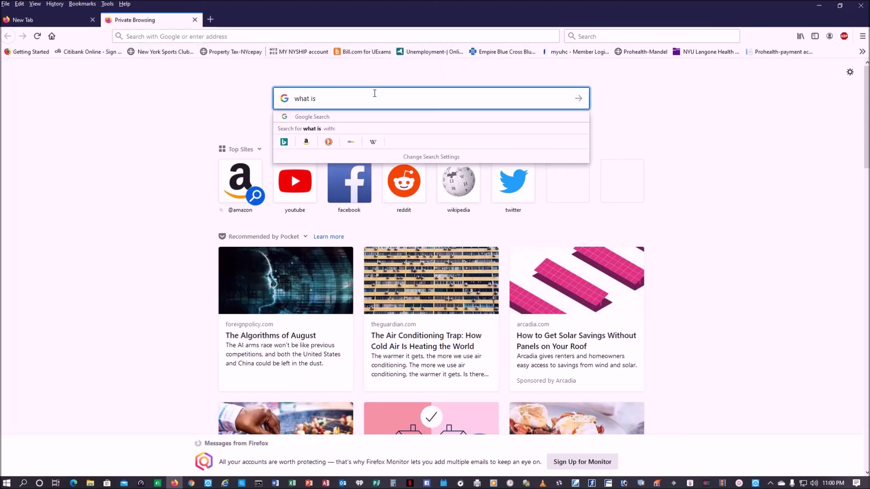
type(" my ip addres")
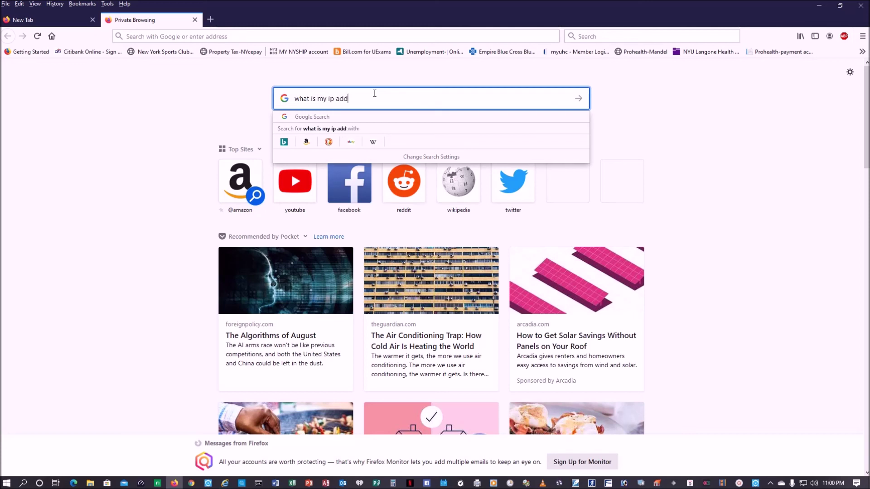
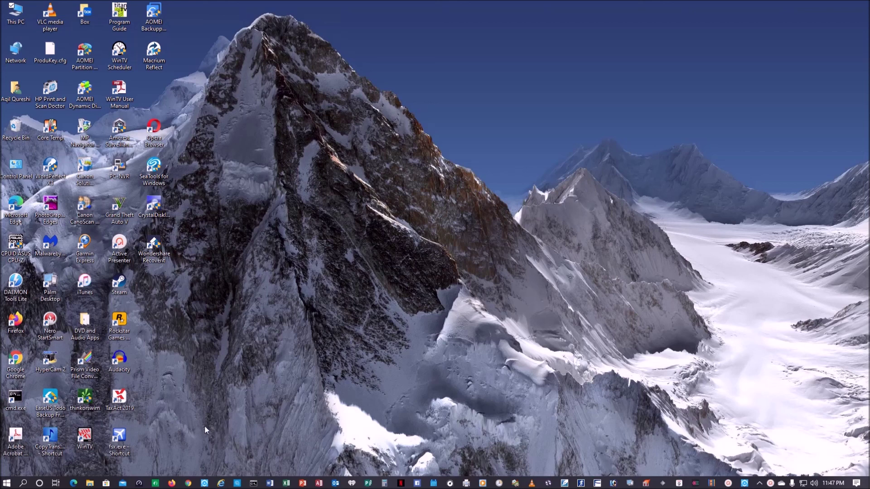
Check that Ethernet's IPv4 is fixed at 192.168.1.16 with DNS 8.8.8.8, then close the dialogs.
right_click(16, 54)
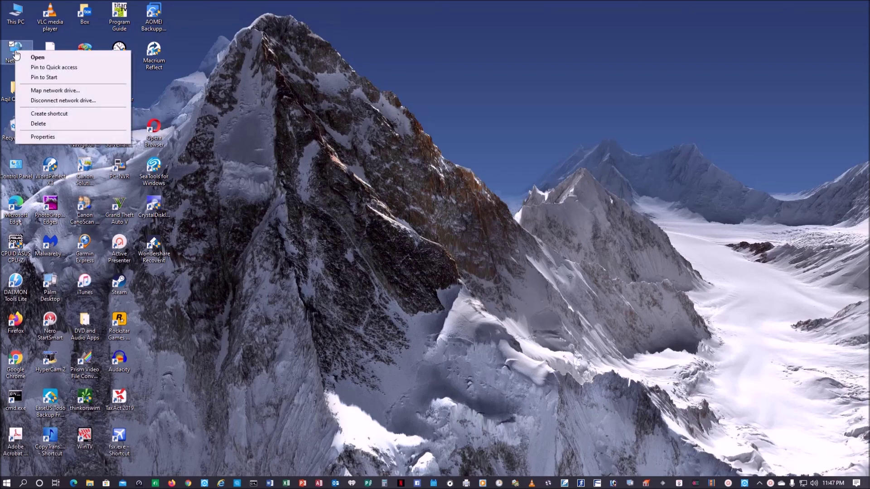
left_click(42, 137)
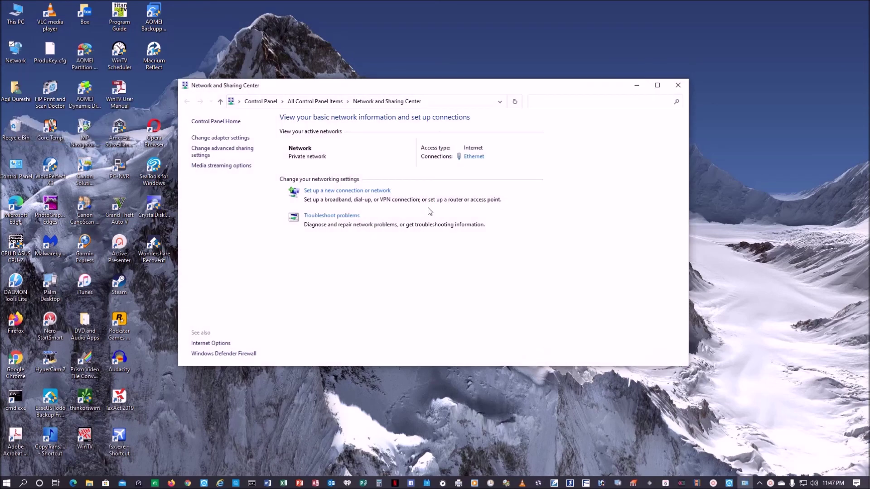
left_click(474, 157)
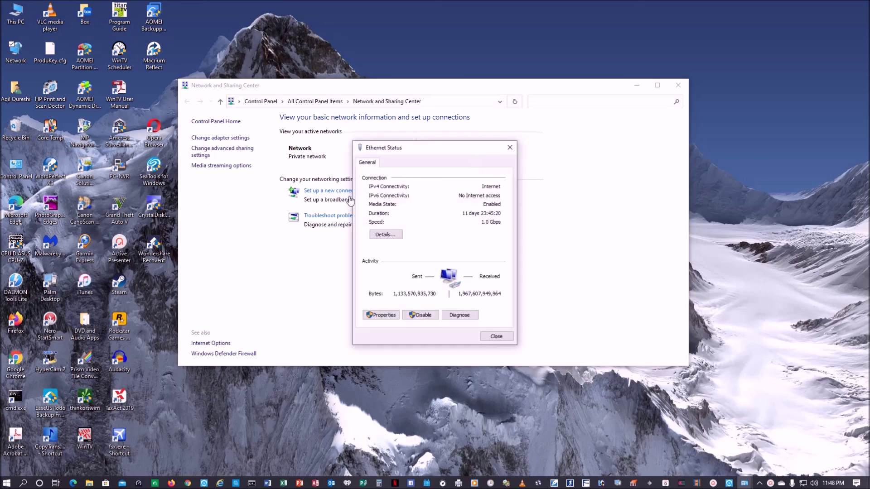
left_click(389, 317)
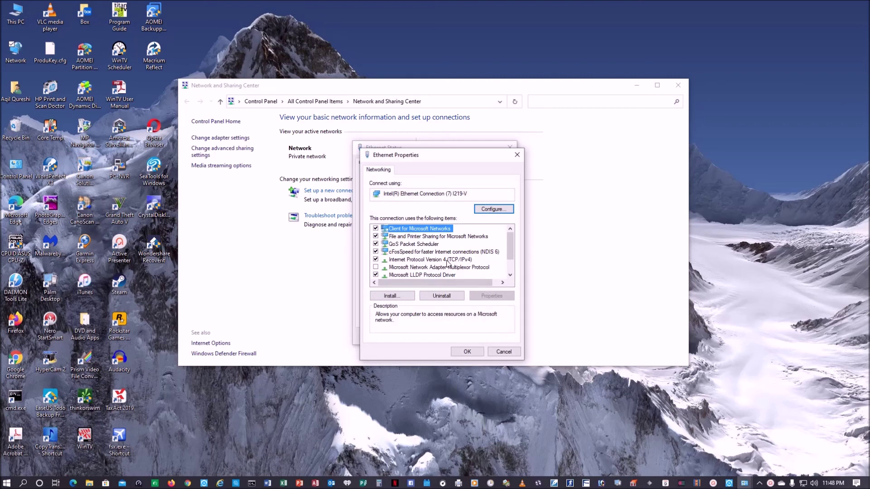
left_click(448, 260)
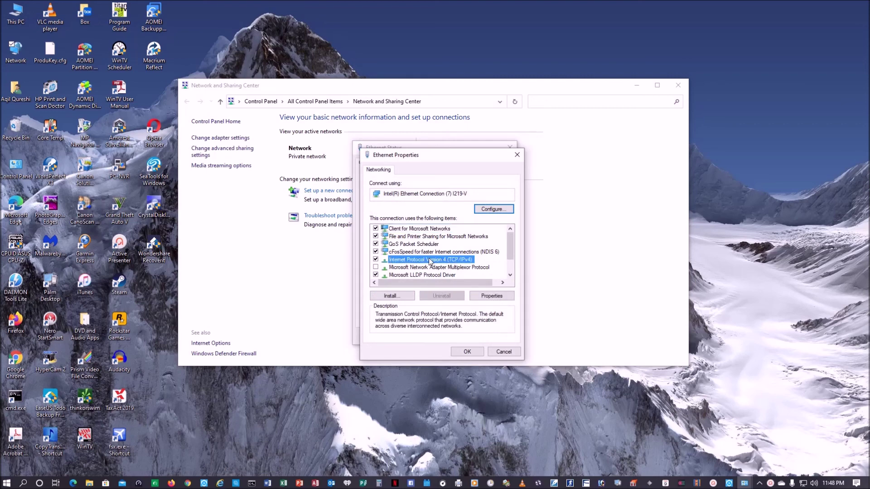
left_click(493, 296)
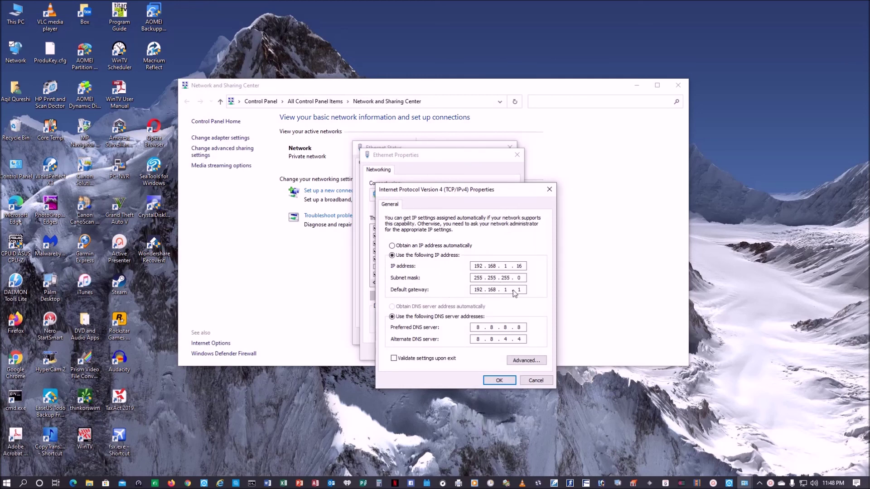
left_click(493, 382)
left_click(459, 353)
left_click(494, 336)
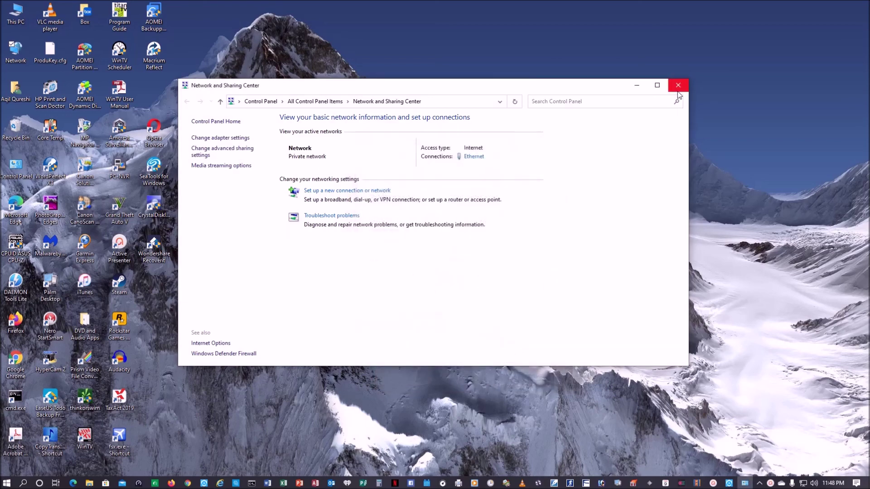
left_click(677, 89)
Verify in Windows Features that IIS FTP Server and FTP Service are enabled, then return to Control Panel Home.
double_click(14, 170)
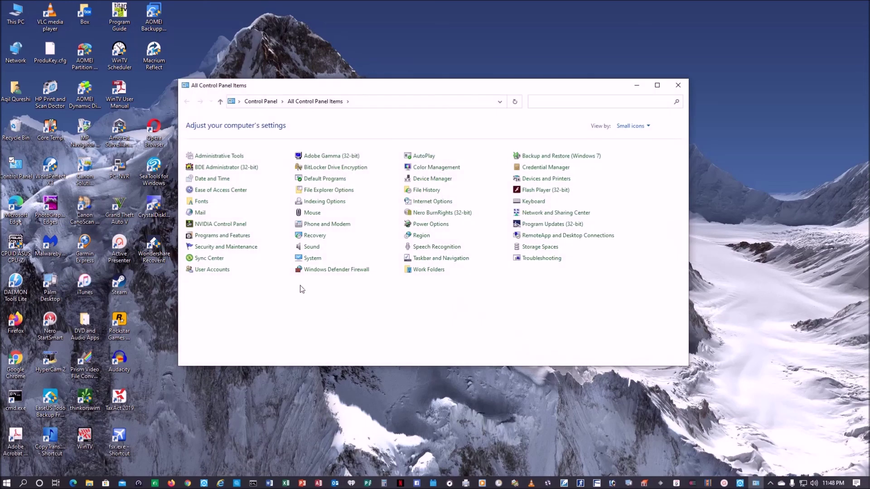
left_click(232, 236)
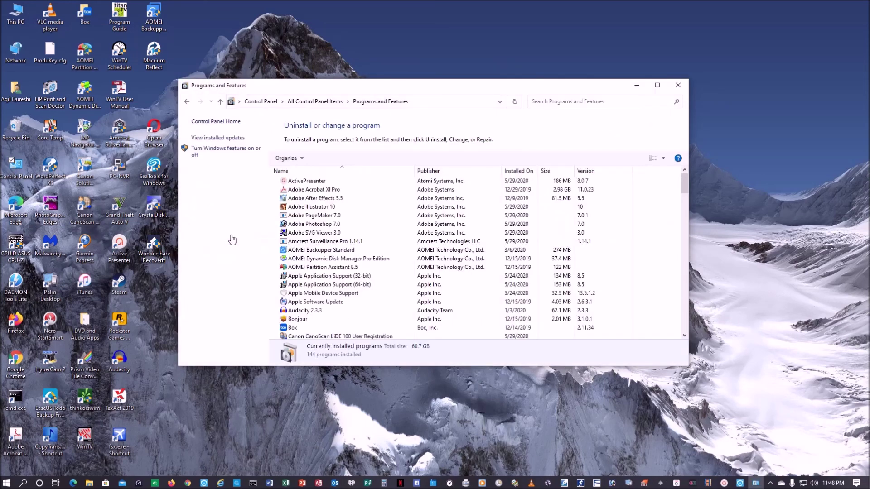
left_click(238, 149)
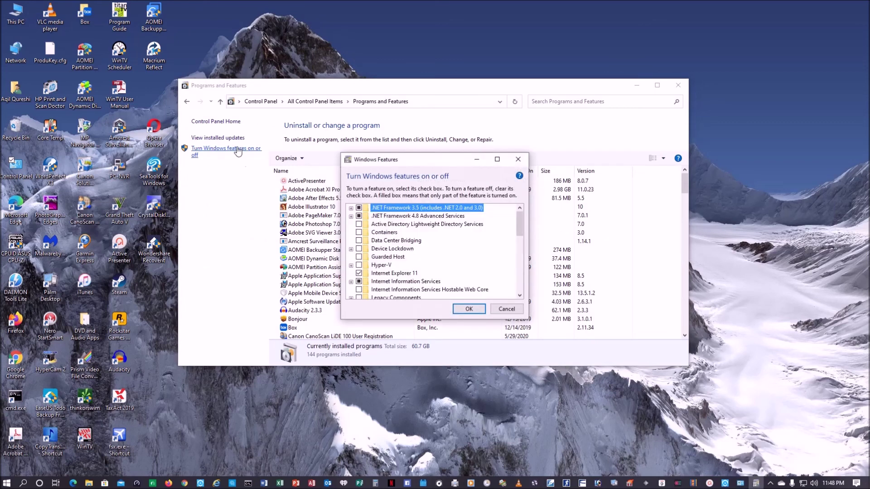
left_click(351, 283)
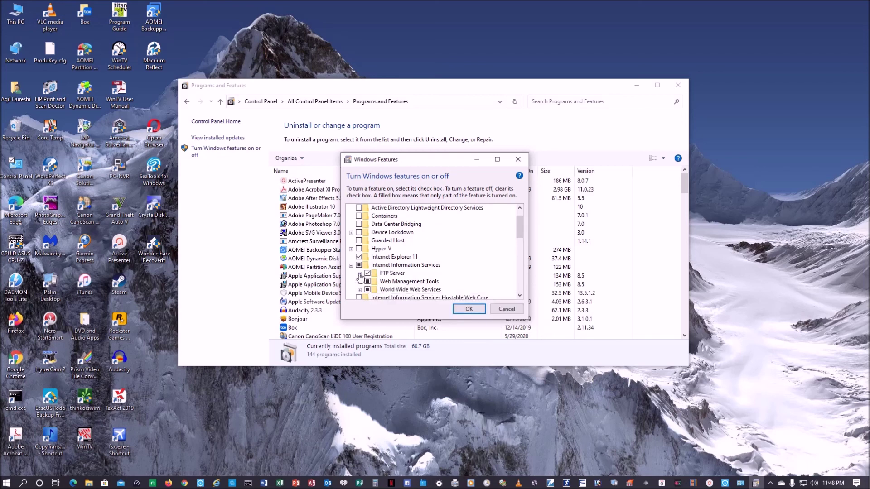
left_click(360, 273)
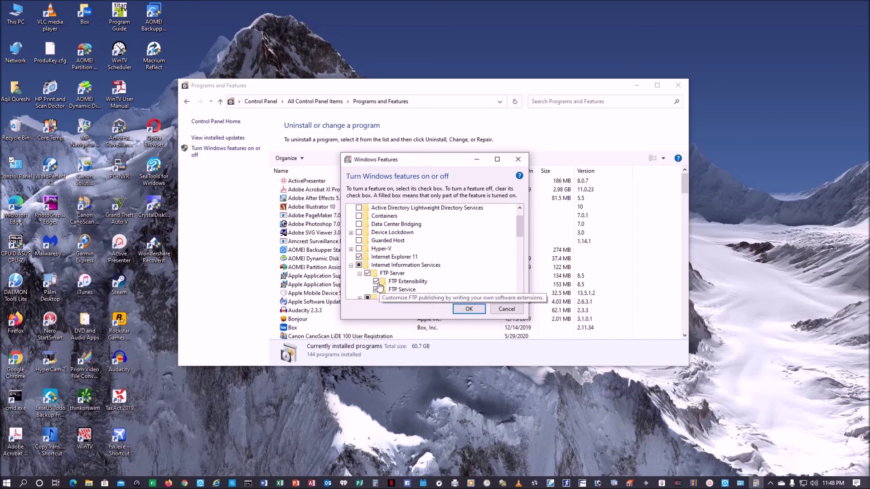
left_click(504, 311)
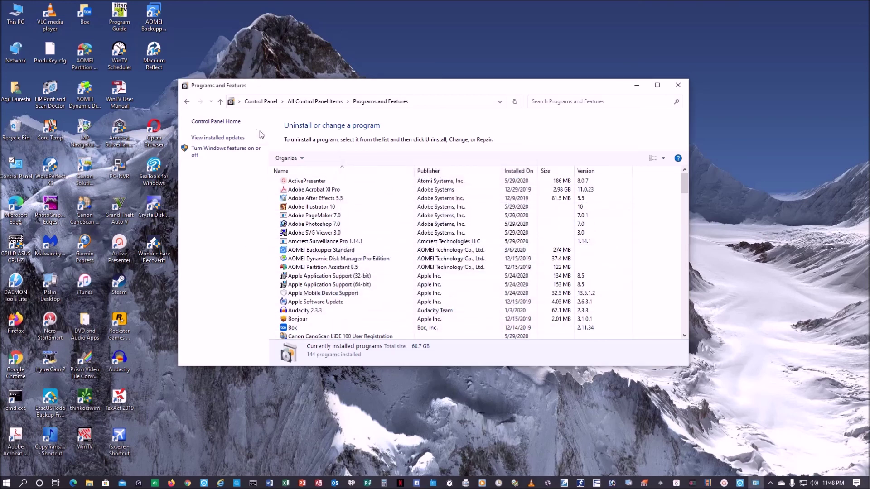
left_click(230, 122)
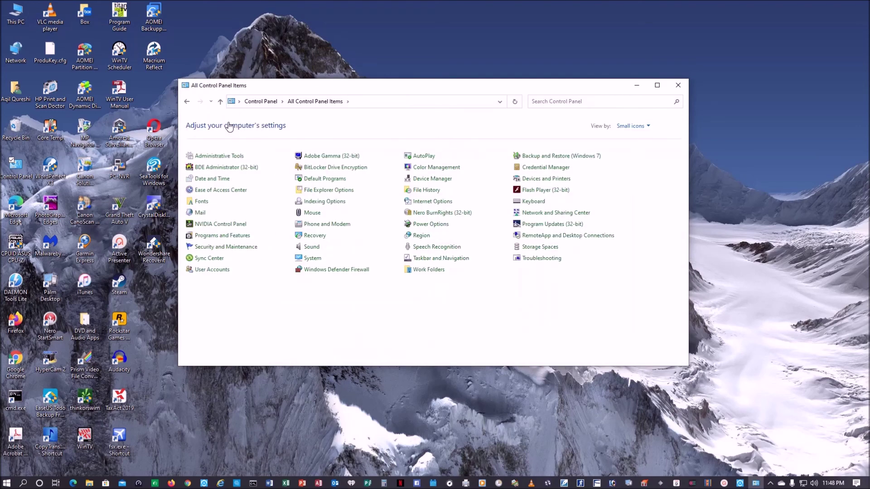
Launch IIS Manager from Administrative Tools and expand the server, Sites and FTP-on-E-drive.
left_click(223, 156)
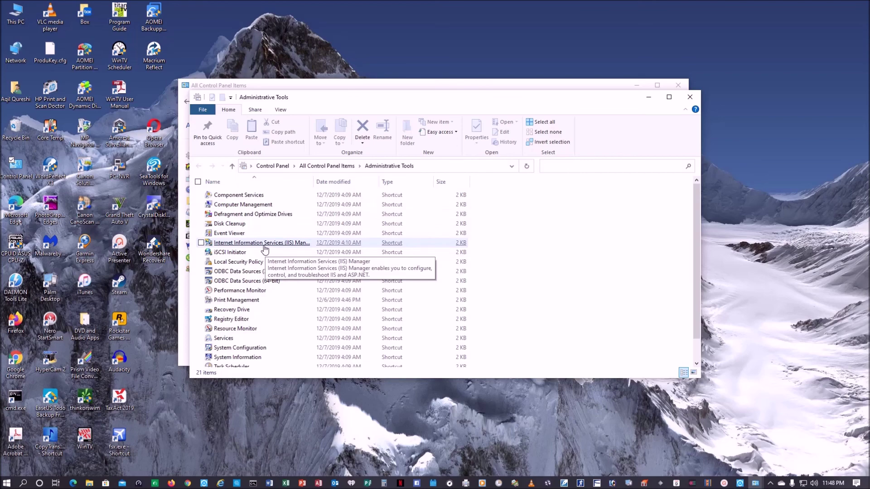
double_click(264, 247)
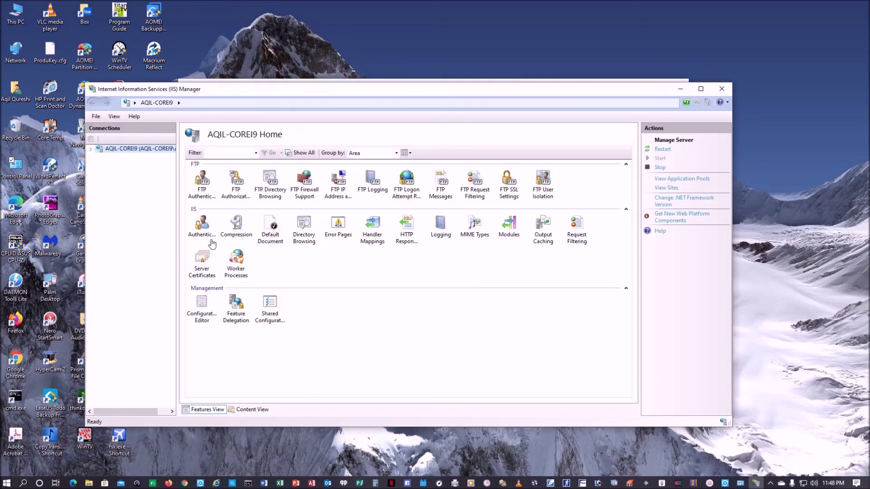
left_click(91, 149)
left_click(99, 166)
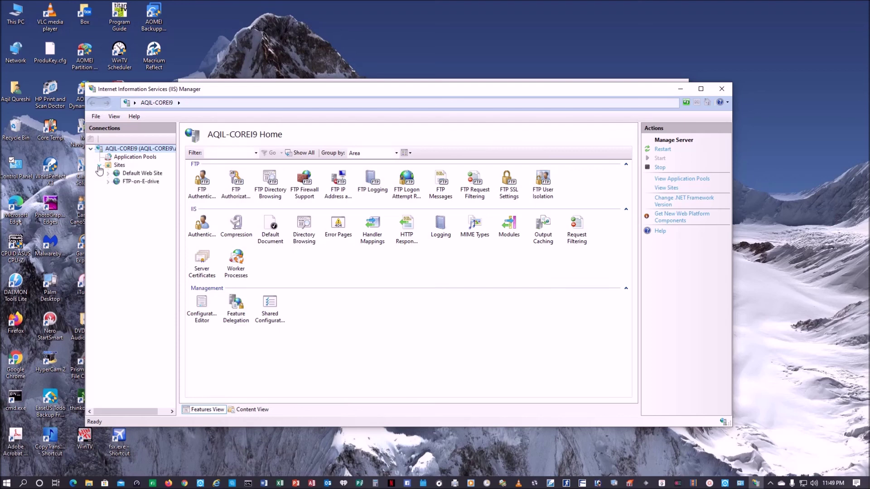
right_click(109, 166)
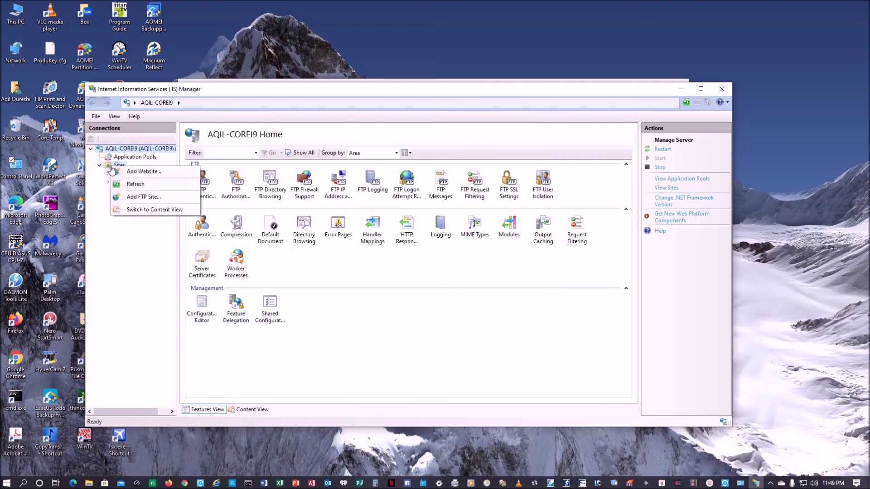
left_click(123, 244)
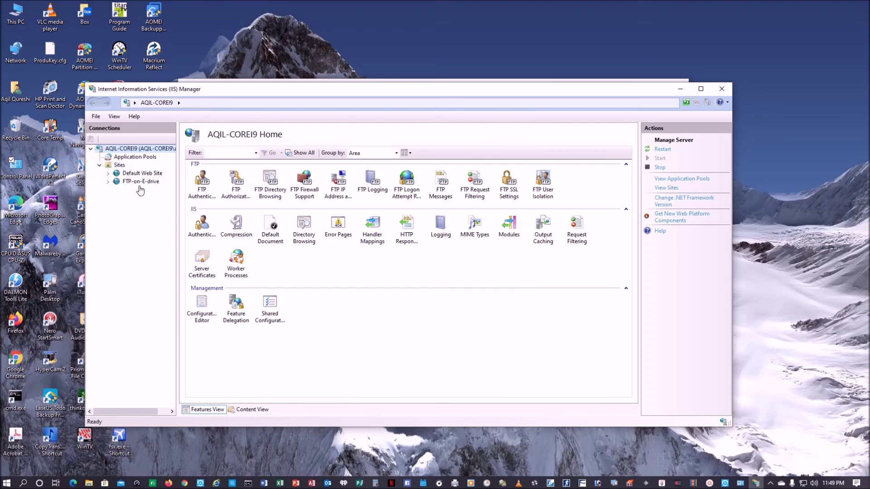
left_click(108, 182)
Open FTP-on-E-drive's FTP Authorization Rules, showing two Allow rules granting Read, Write.
right_click(238, 191)
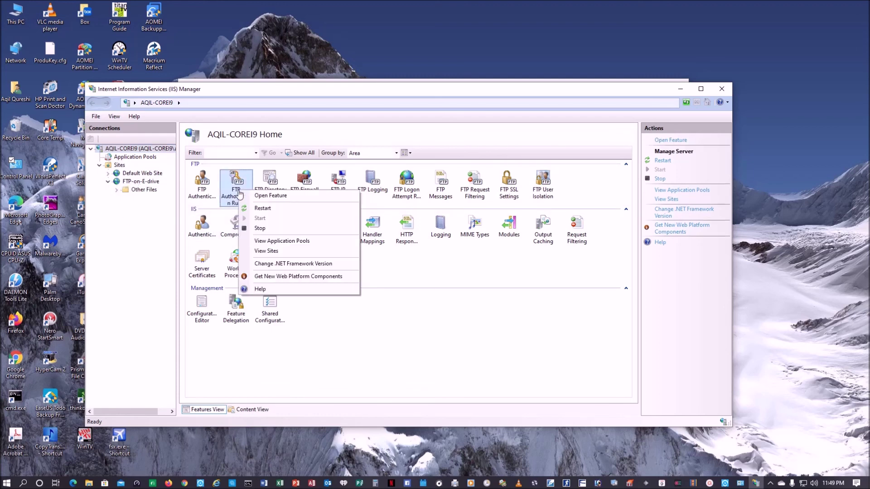
left_click(274, 196)
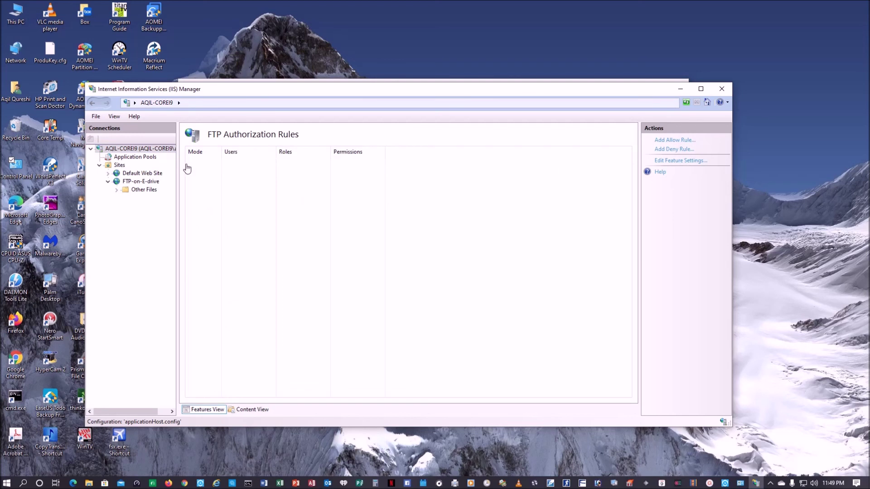
left_click(141, 181)
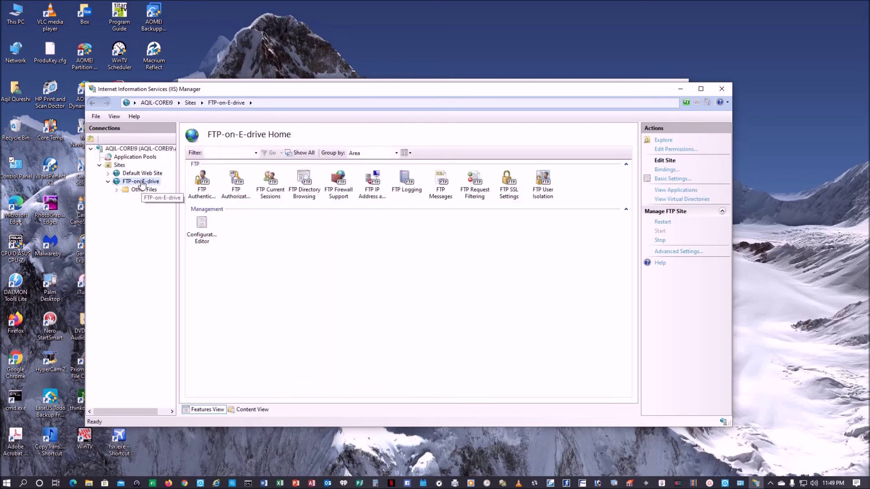
right_click(236, 191)
left_click(273, 195)
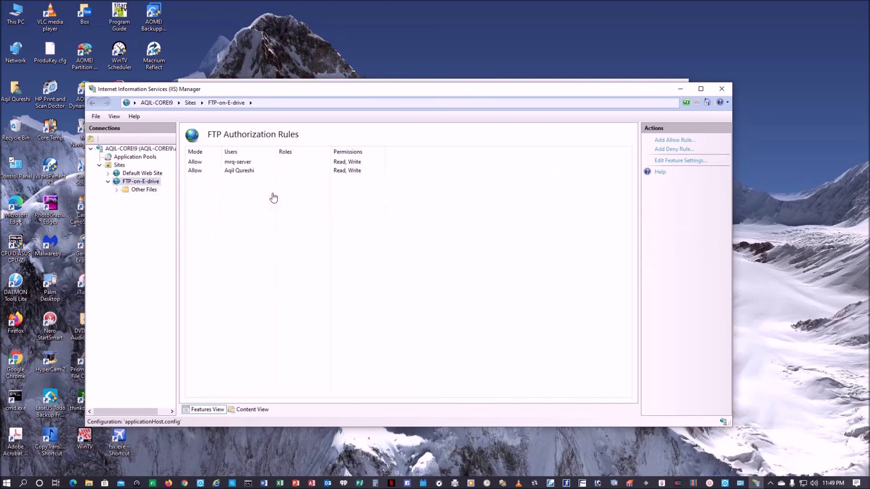
left_click(230, 171)
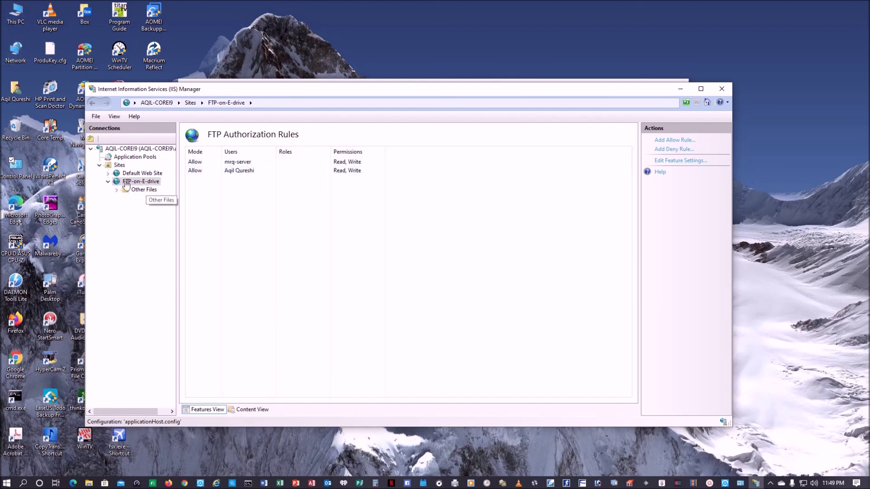
left_click(17, 20)
right_click(17, 20)
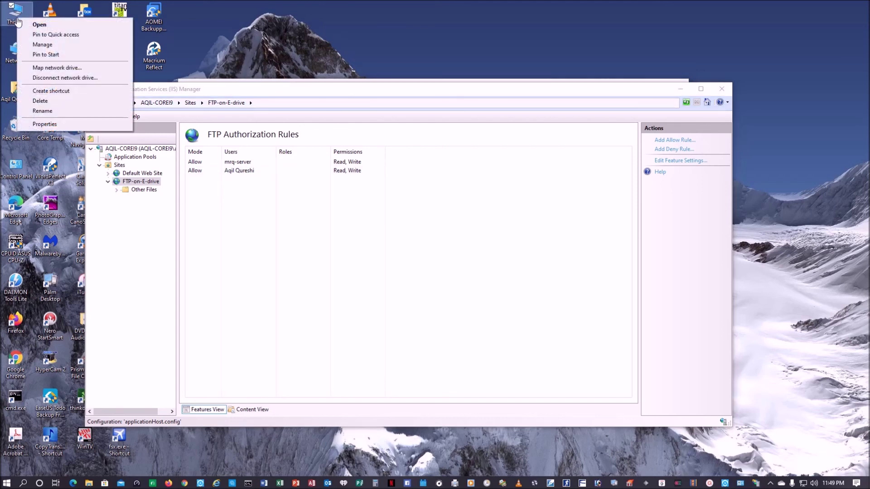
left_click(42, 45)
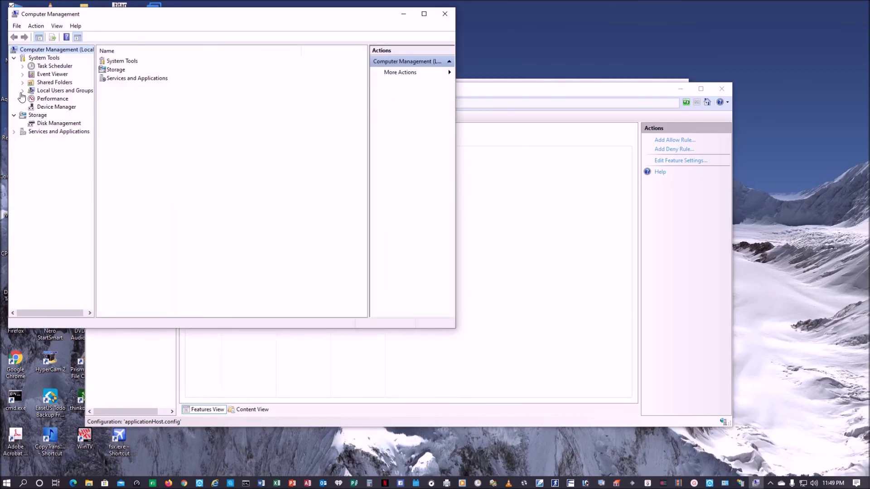
left_click(23, 91)
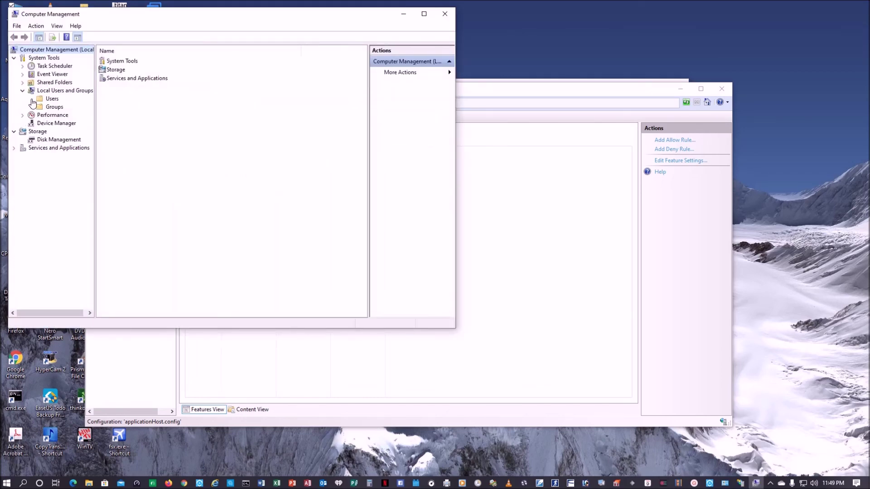
left_click(51, 98)
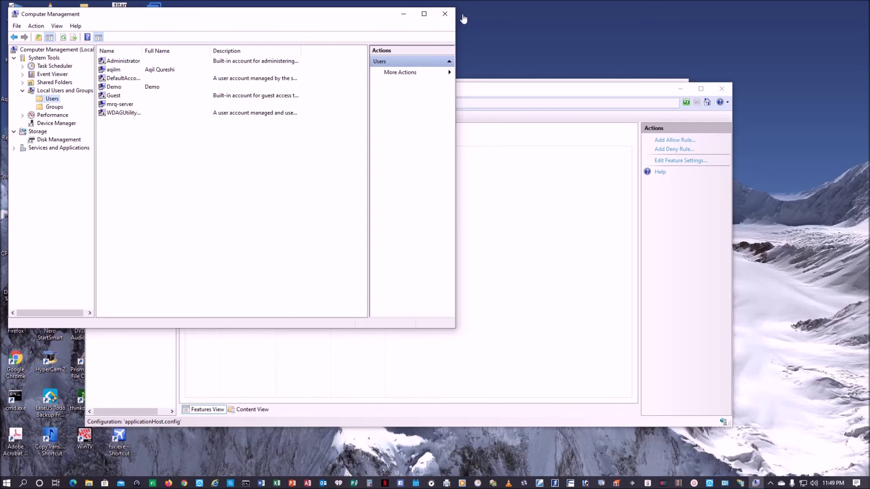
left_click(438, 17)
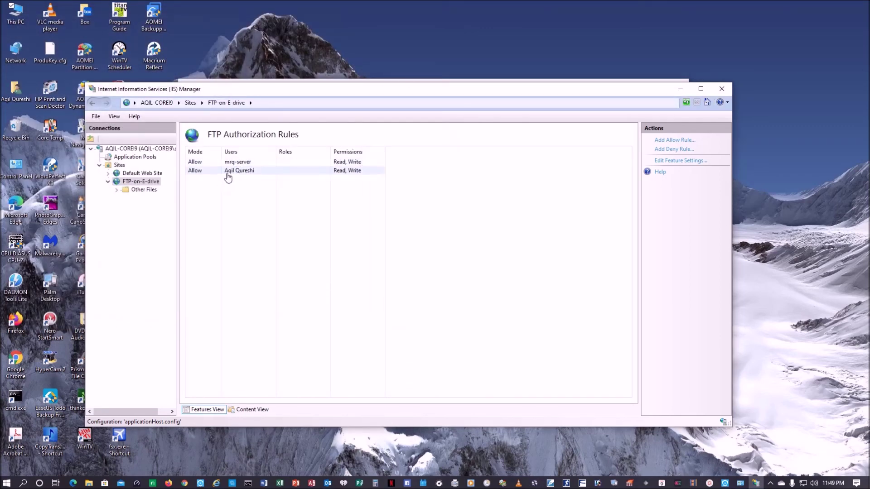
left_click(6, 482)
In Family & other users, begin adding a local user without Microsoft sign-in, then cancel.
left_click(10, 444)
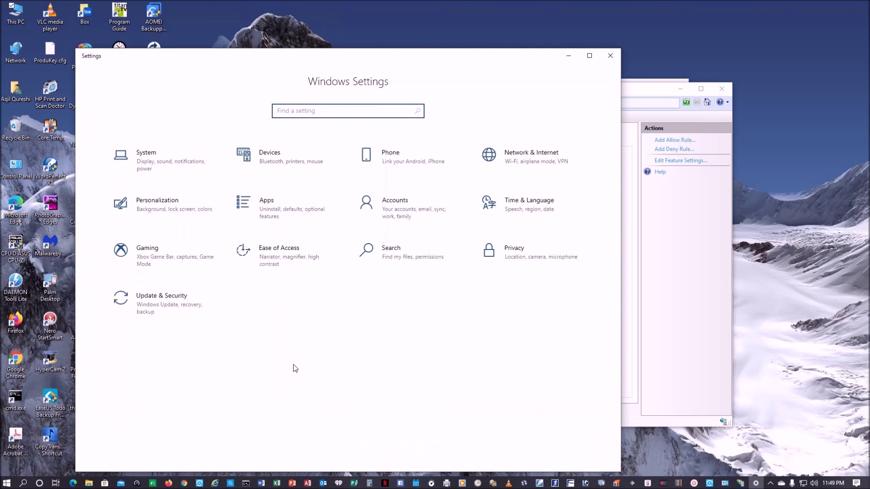
left_click(401, 204)
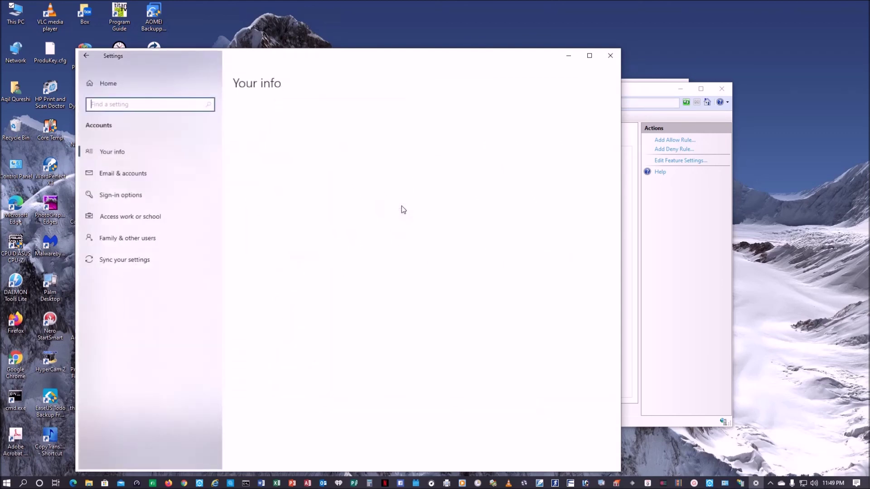
left_click(148, 248)
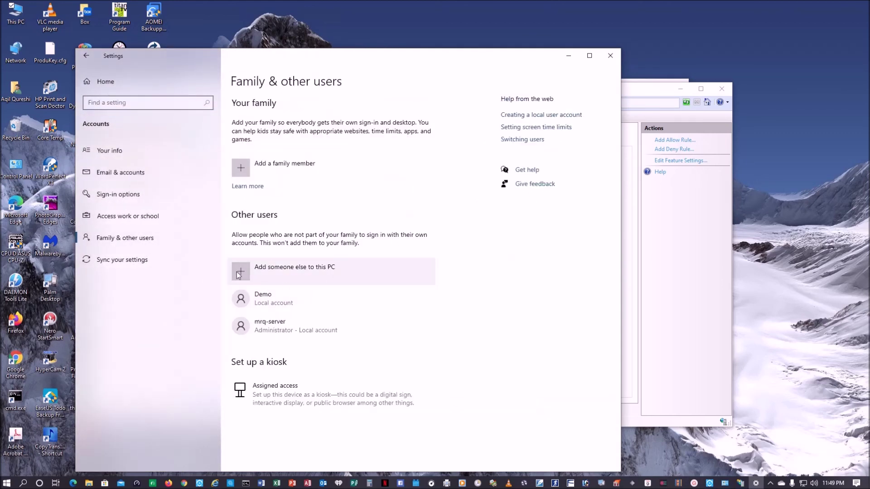
left_click(238, 274)
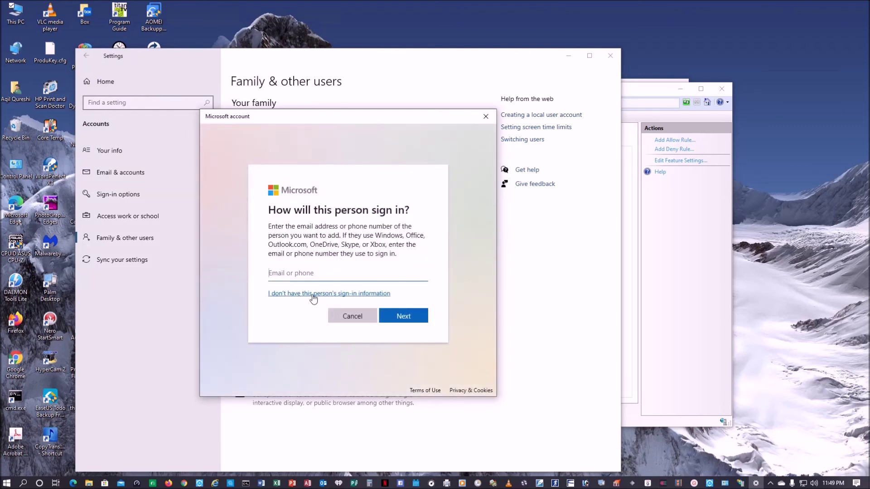
left_click(321, 293)
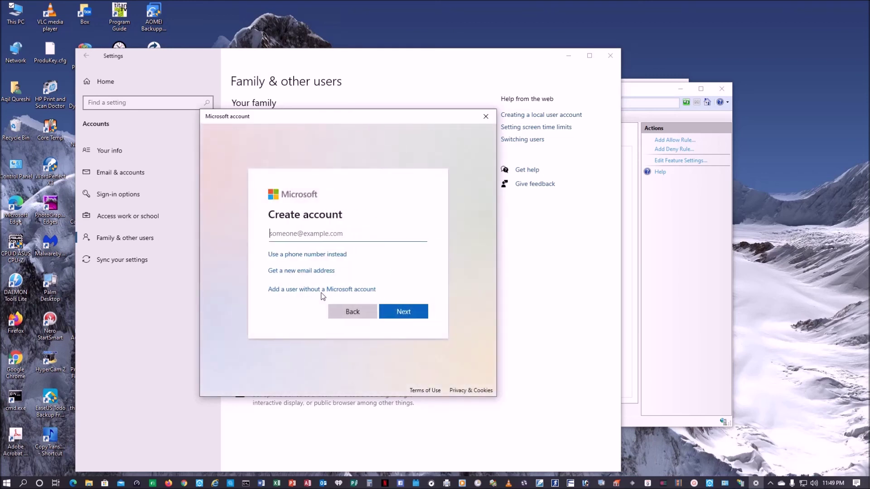
left_click(315, 290)
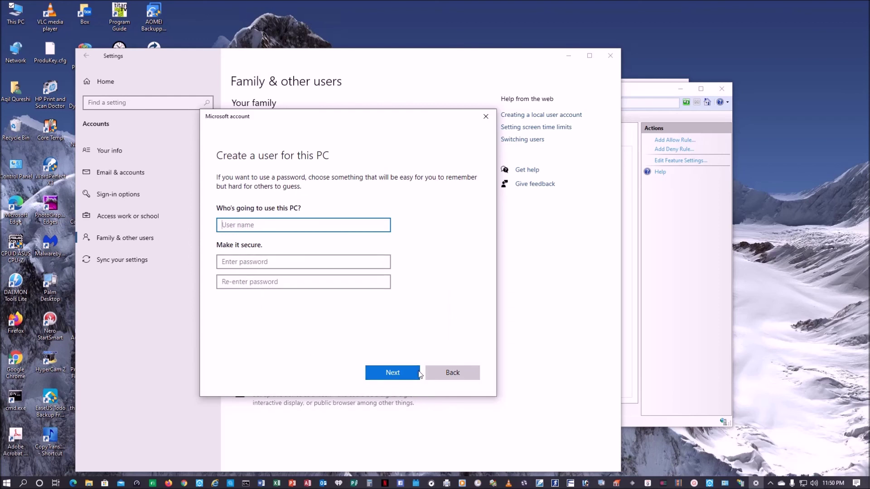
left_click(466, 376)
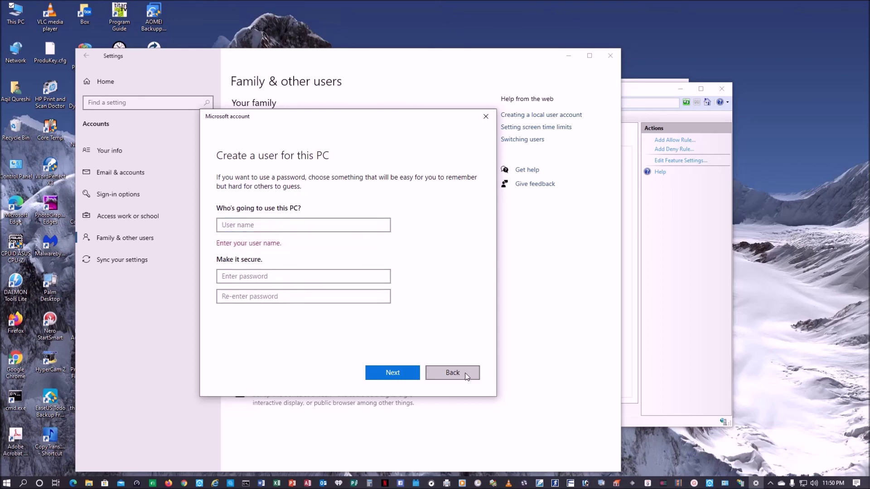
left_click(352, 316)
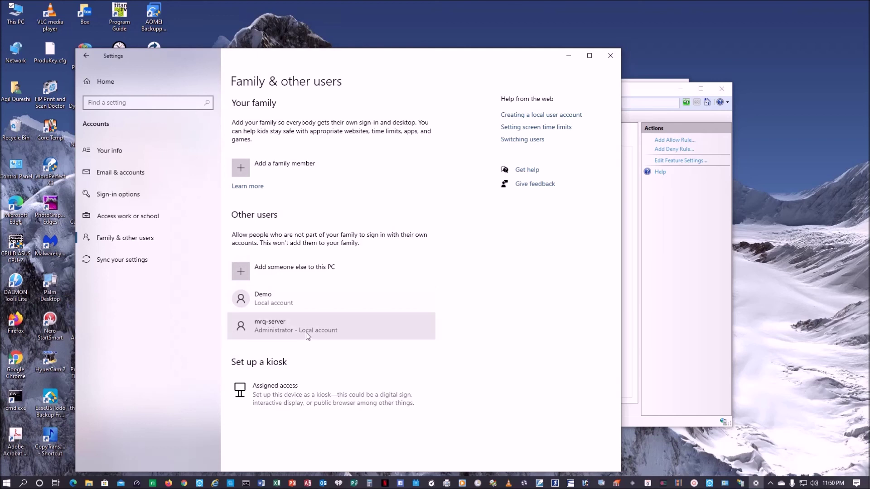
Confirm the server account's type is Administrator, leave it unchanged, and close Settings.
left_click(276, 325)
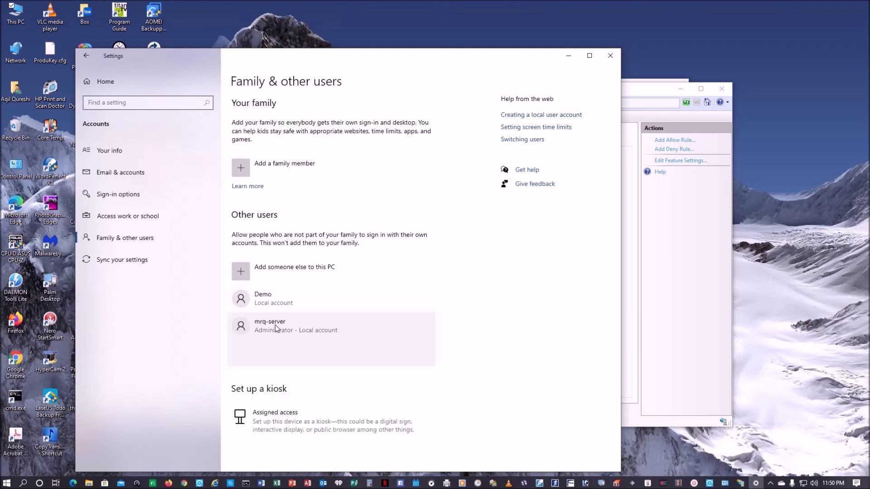
left_click(365, 360)
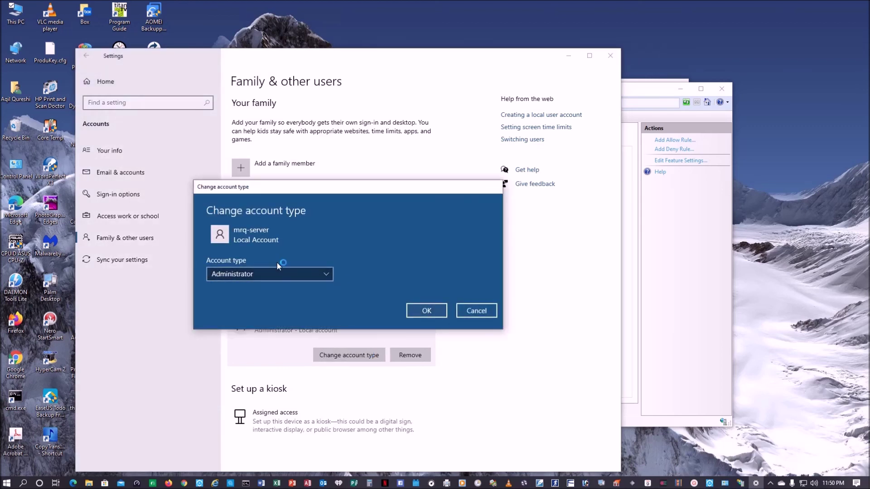
left_click(475, 311)
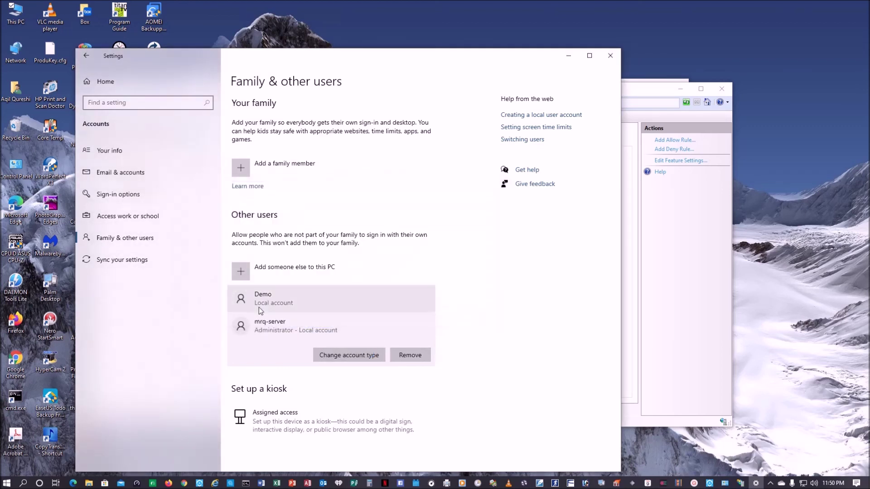
left_click(608, 60)
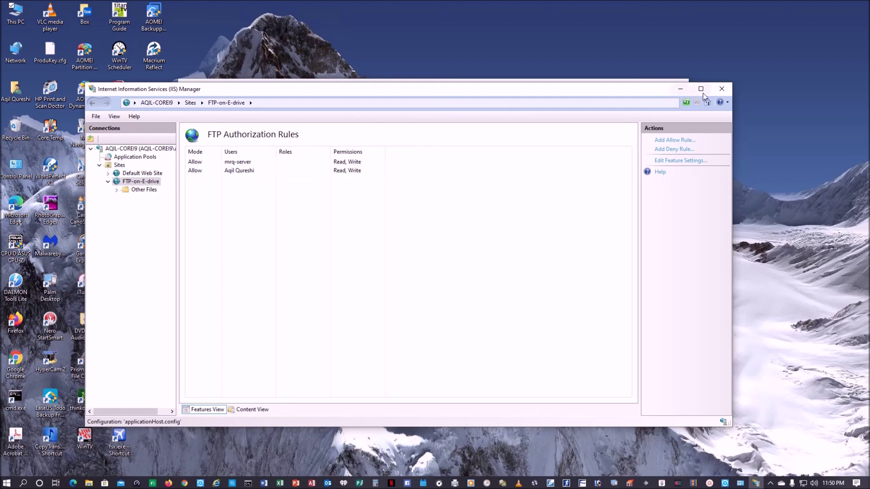
Close IIS Manager, verify FTP Server is allowed through Windows Defender Firewall, then open Advanced settings.
left_click(727, 91)
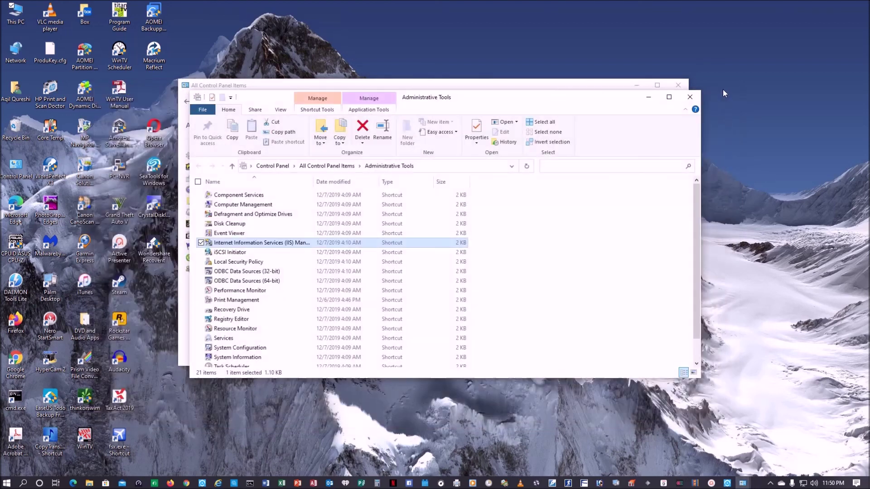
left_click(695, 98)
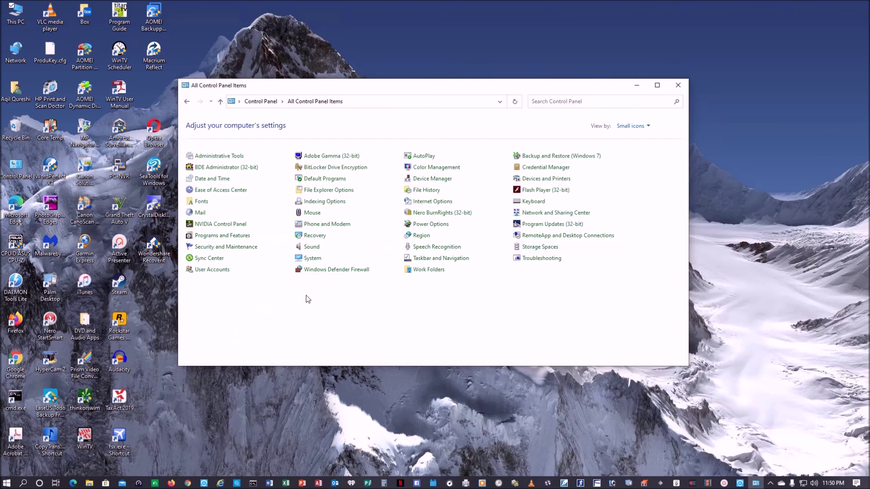
left_click(336, 270)
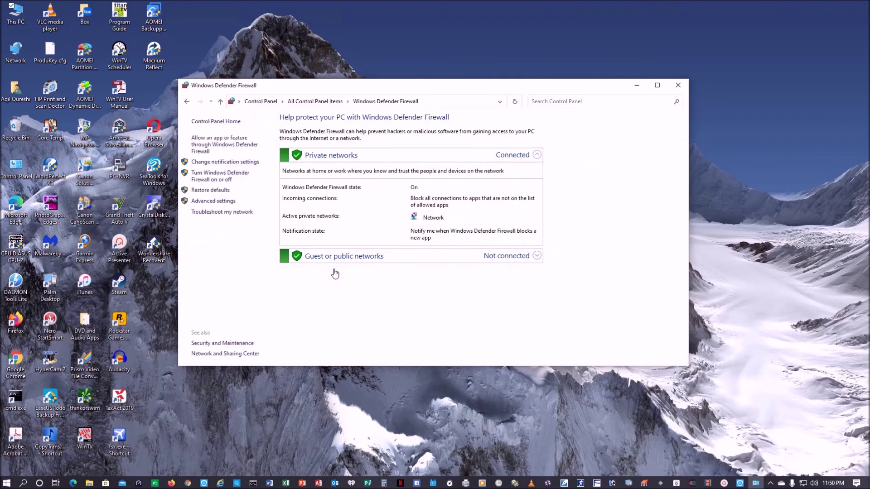
left_click(221, 142)
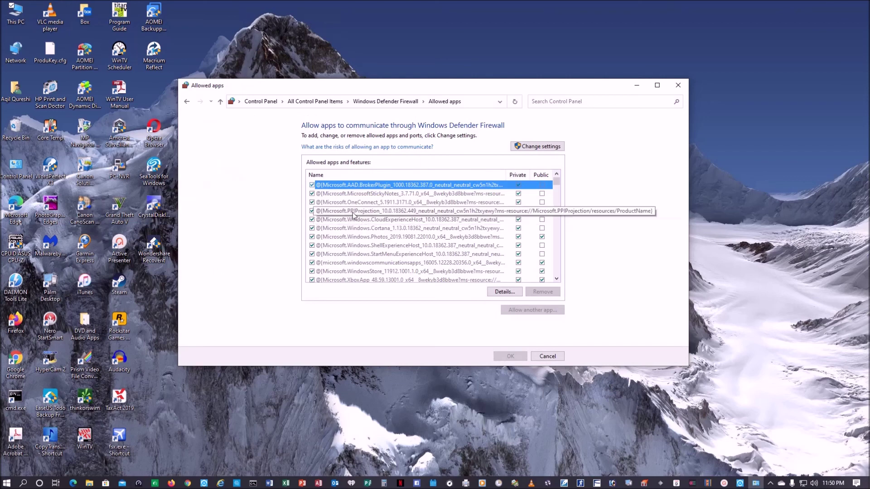
scroll(354, 215, "down", 15)
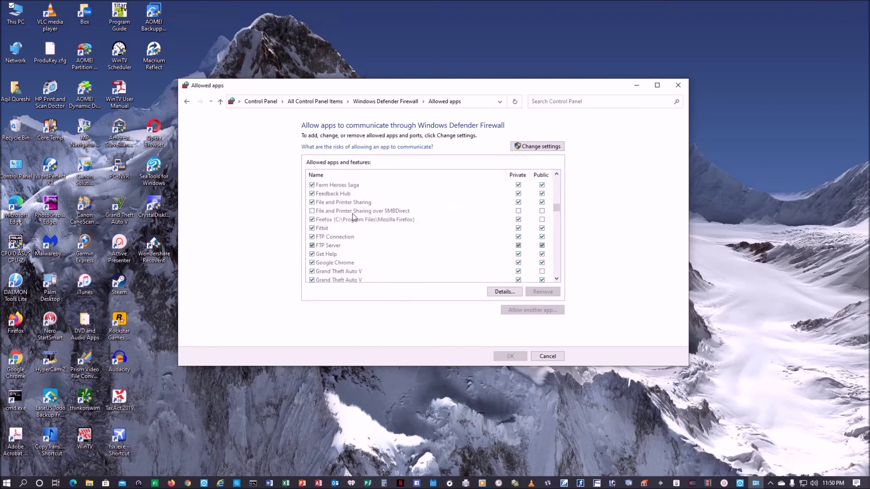
left_click(546, 149)
left_click(186, 102)
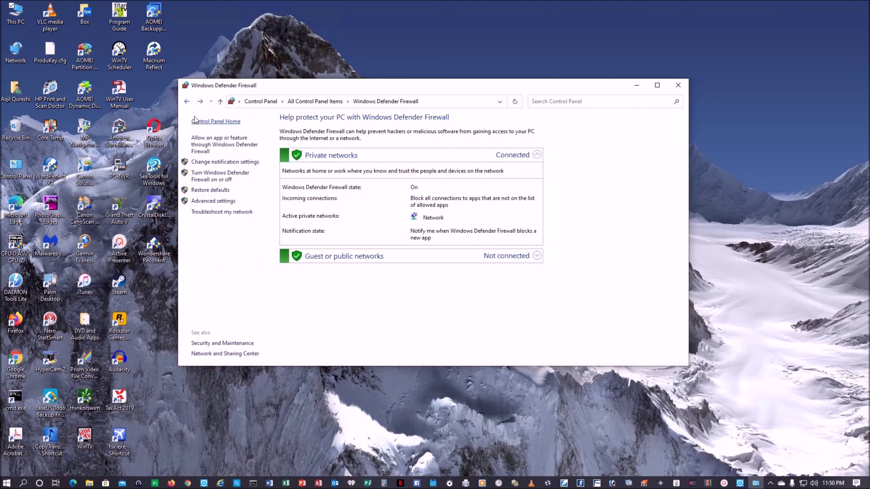
left_click(230, 201)
Browse the Inbound Rules list to locate the FTP Connection rule.
left_click(51, 60)
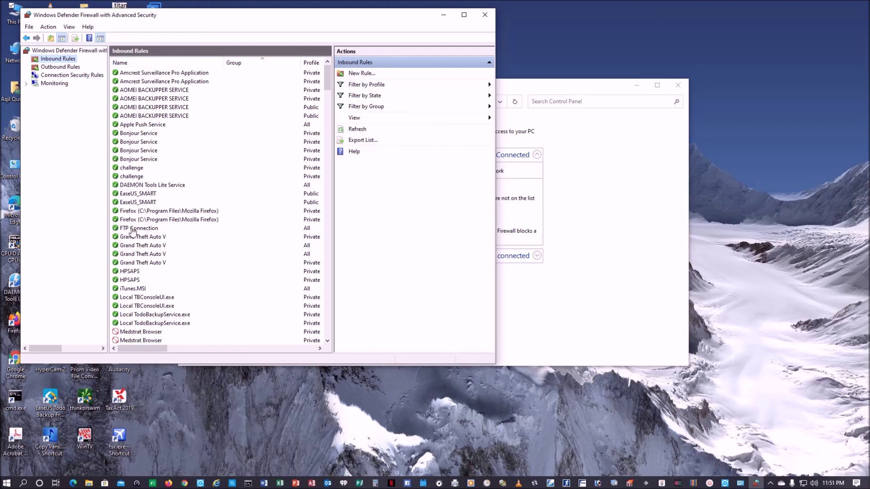
scroll(165, 236, "down", 13)
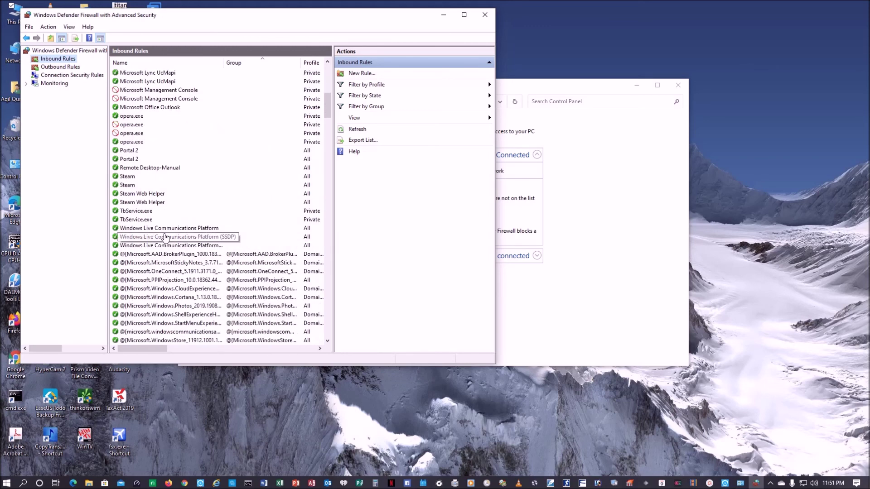
scroll(166, 234, "up", 8)
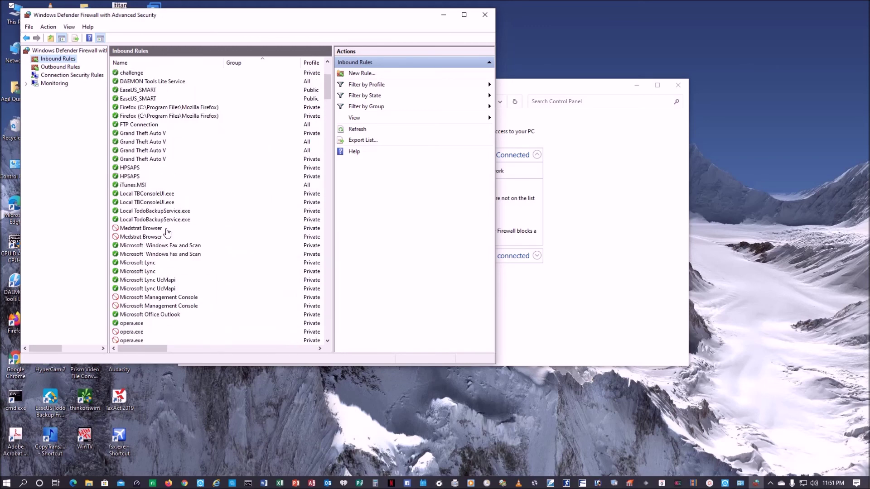
scroll(167, 232, "up", 4)
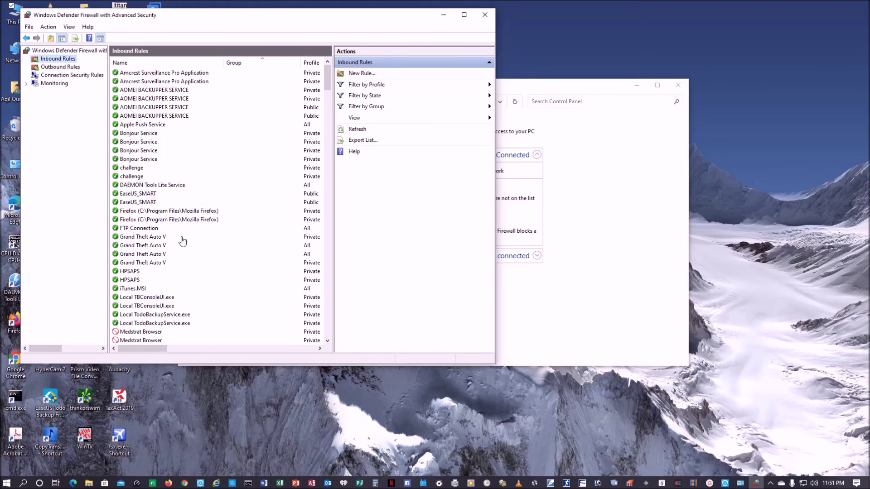
scroll(182, 241, "down", 20)
scroll(182, 241, "up", 6)
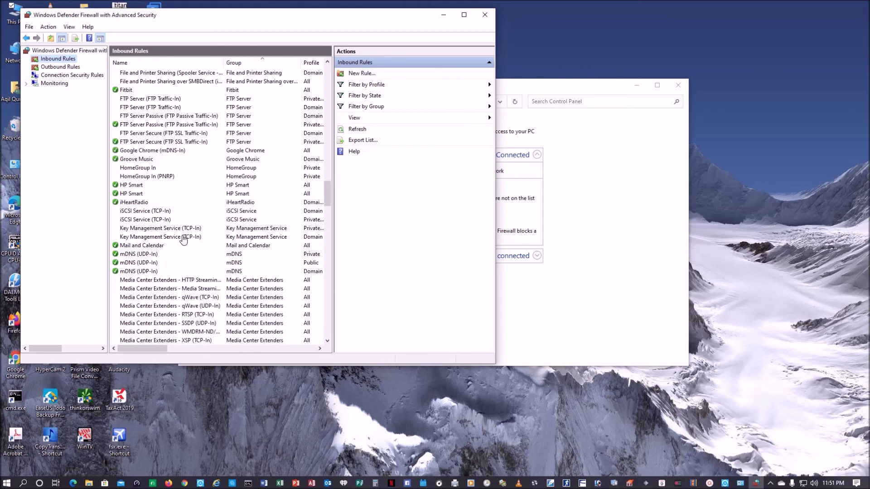
scroll(183, 240, "up", 4)
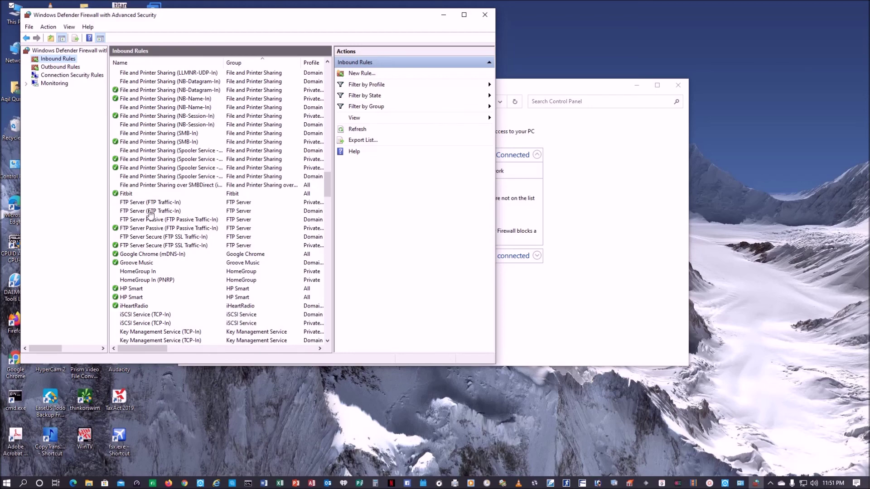
scroll(175, 232, "up", 20)
scroll(175, 231, "up", 15)
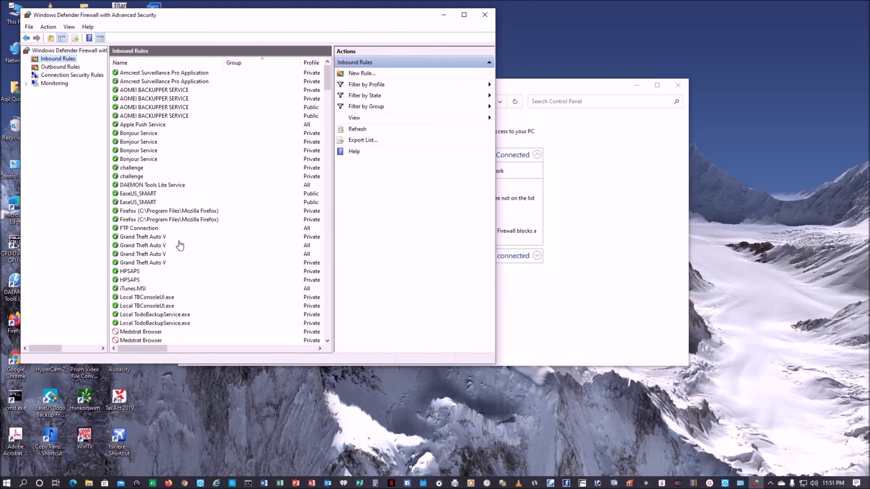
Verify FTP Connection uses TCP ports 20, 21 and 1024-65535, then close the firewall windows.
double_click(127, 232)
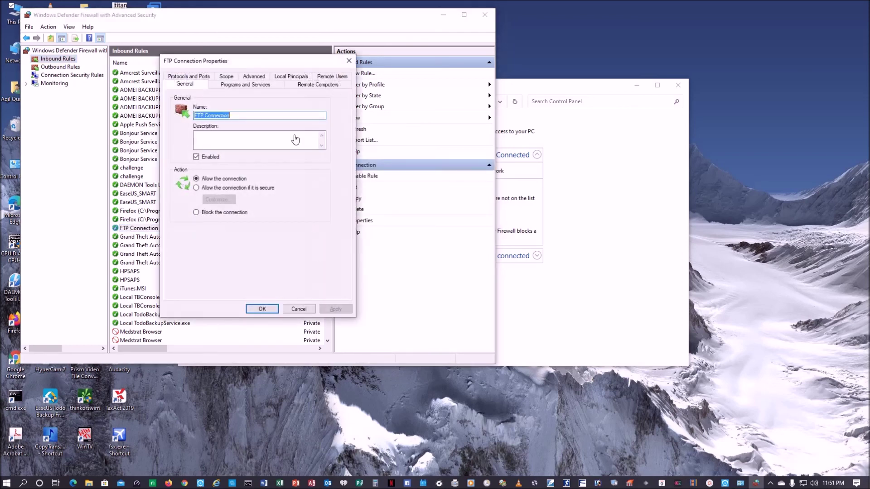
left_click(190, 77)
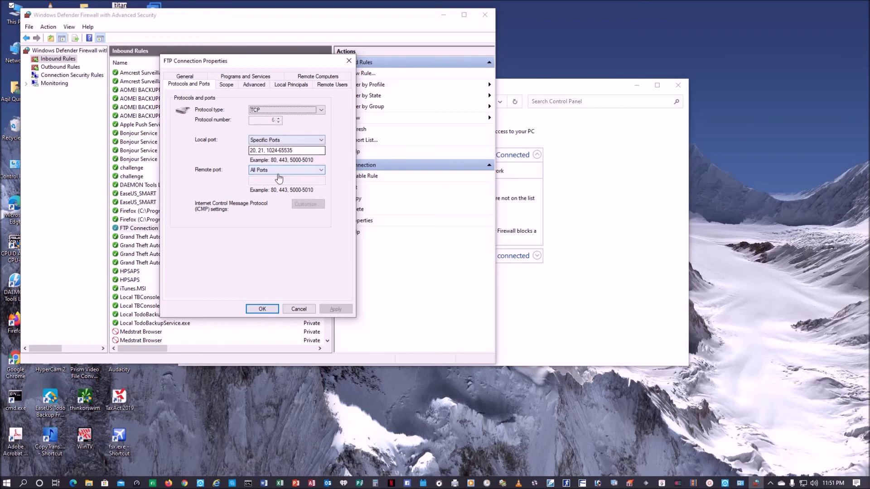
left_click(299, 310)
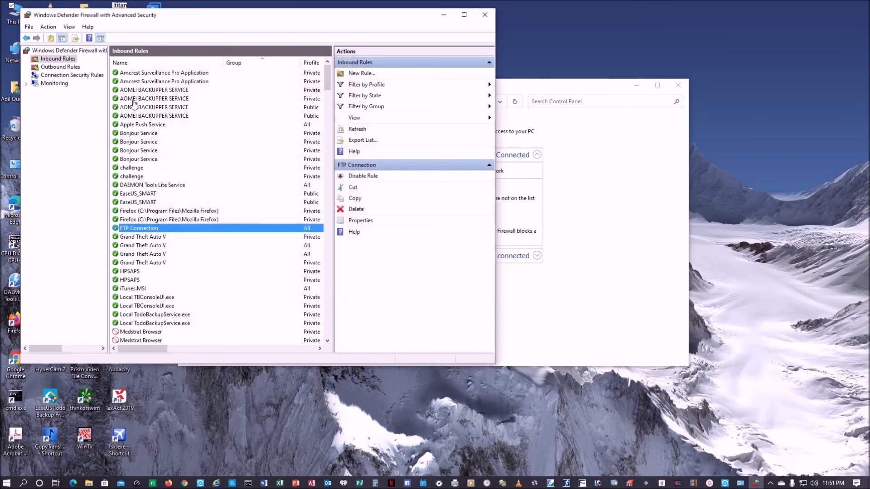
left_click(58, 67)
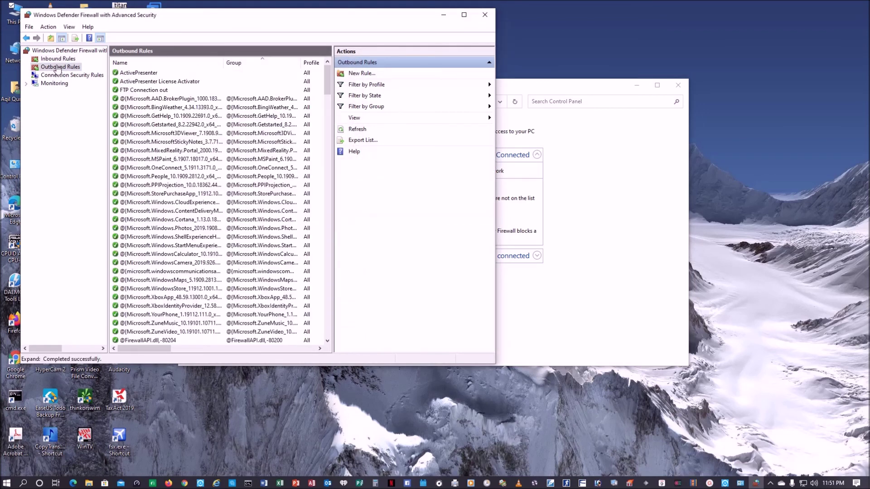
left_click(485, 15)
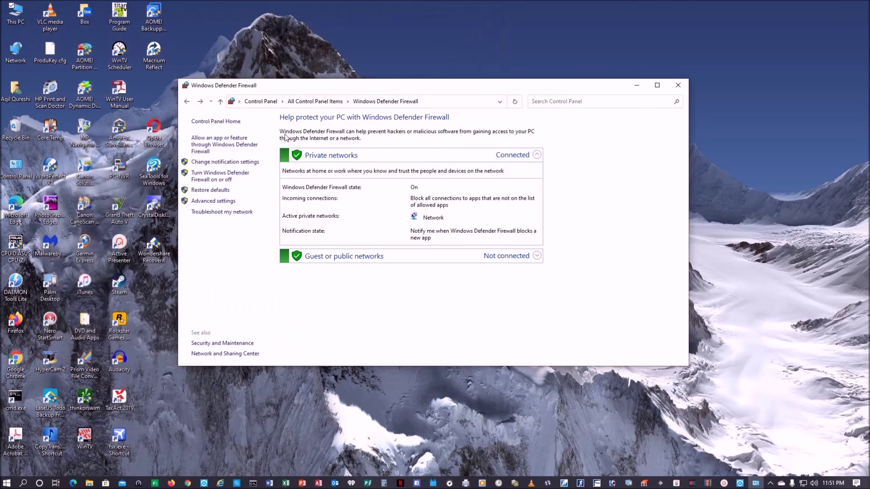
left_click(684, 86)
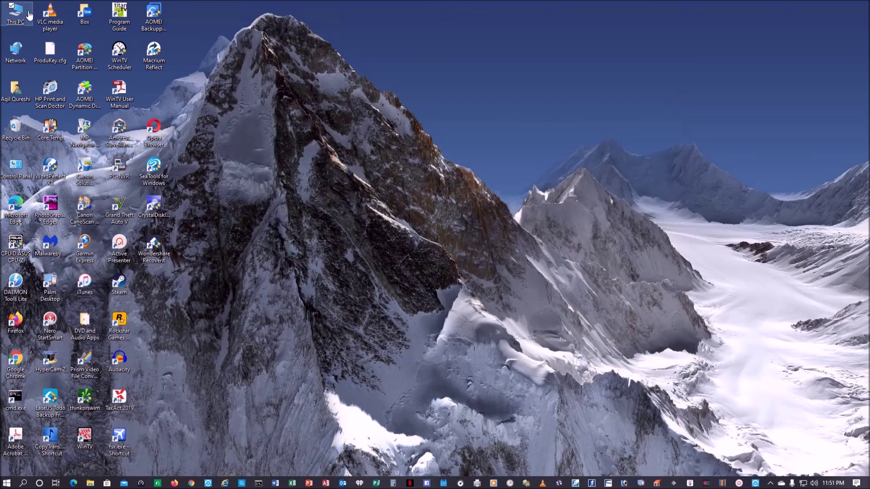
Open the 6TB Enterprise drive (E:) and view the My-Cloud folder's Security tab.
double_click(19, 20)
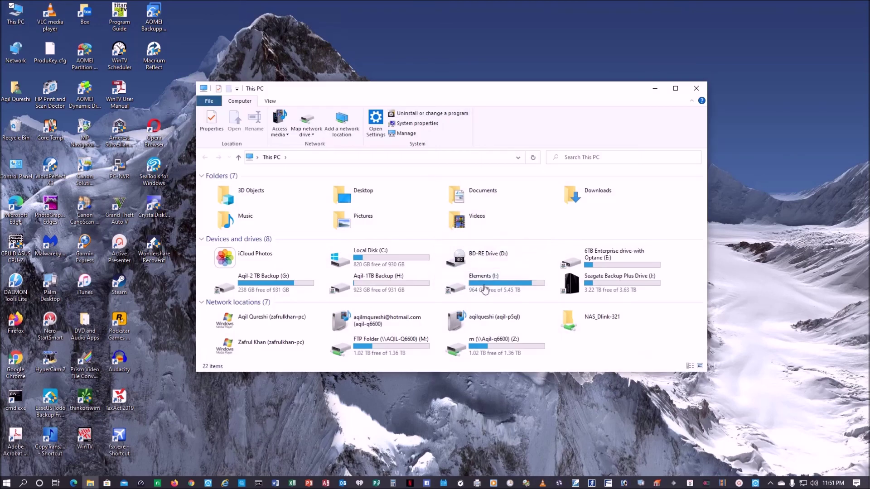
double_click(622, 268)
scroll(288, 287, "down", 2)
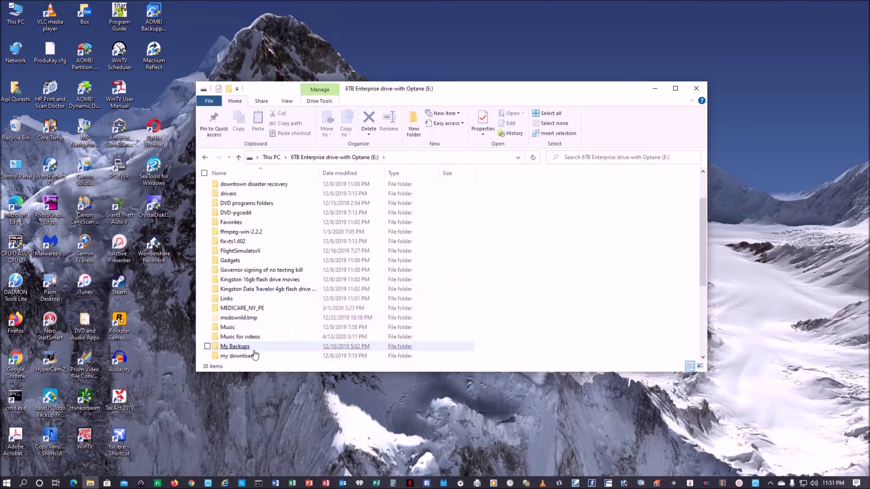
scroll(252, 344, "down", 2)
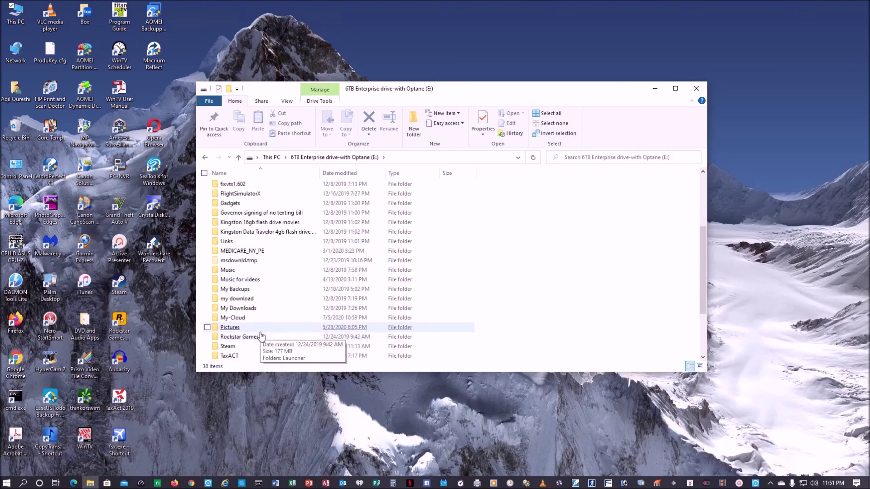
right_click(239, 321)
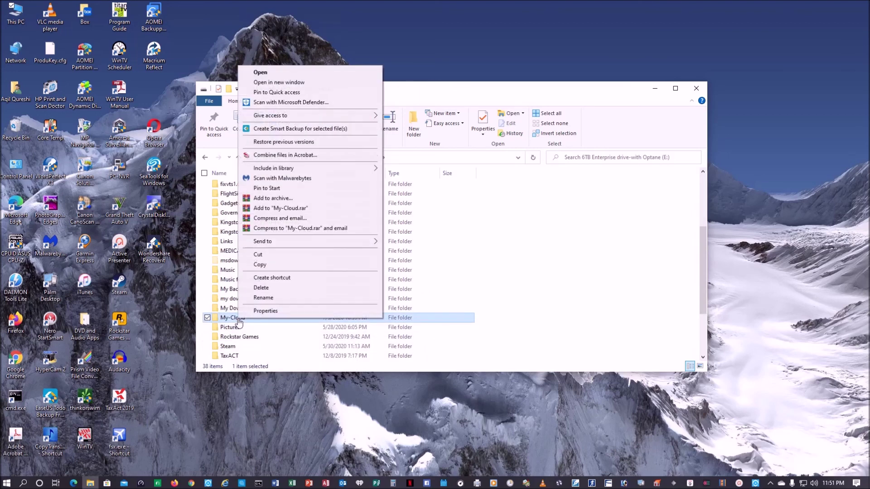
left_click(266, 310)
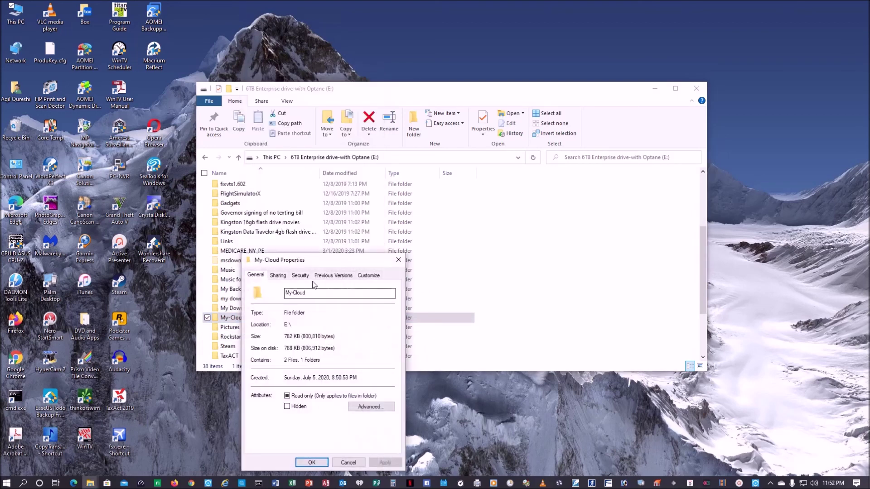
left_click(300, 275)
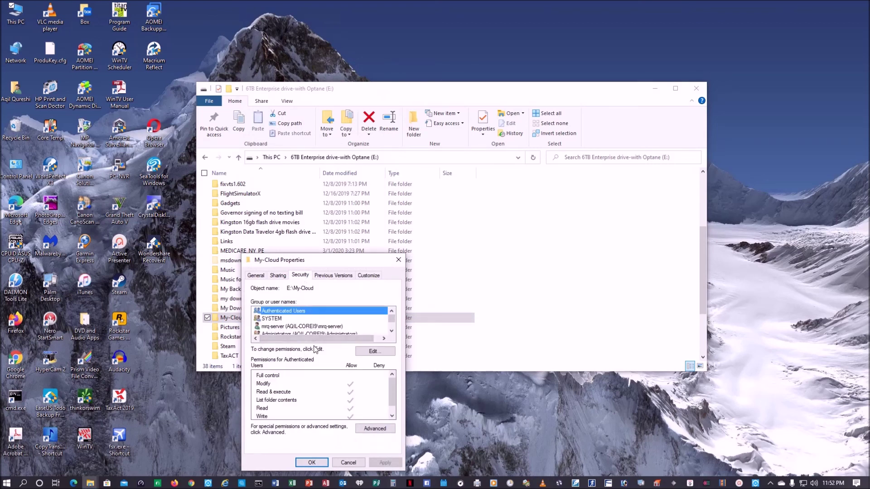
Review My-Cloud's user permissions, cancel out without changes, and close File Explorer.
left_click(382, 351)
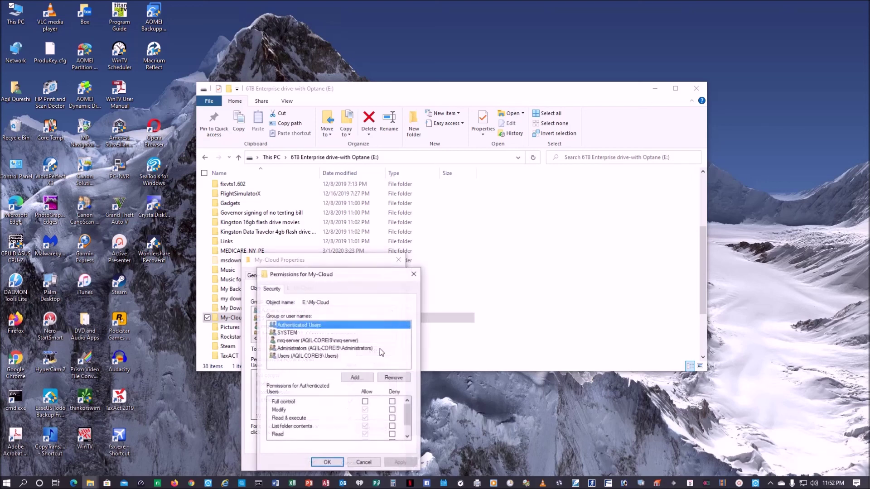
left_click(354, 378)
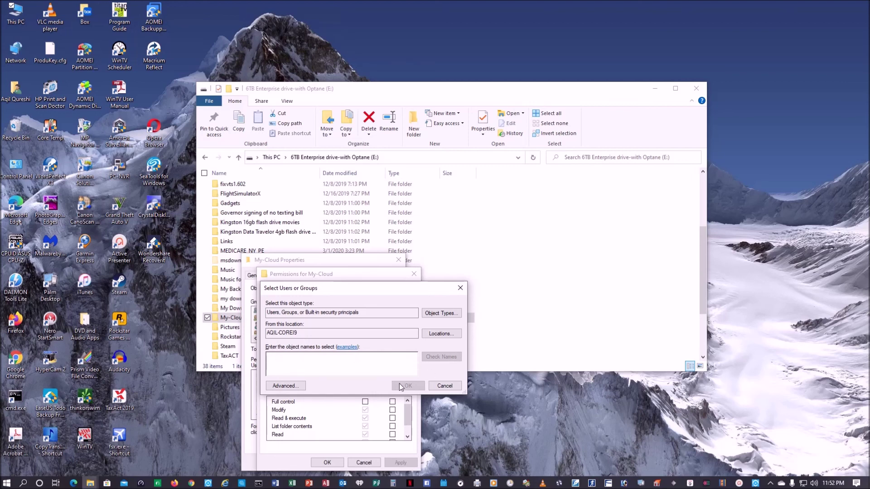
left_click(443, 386)
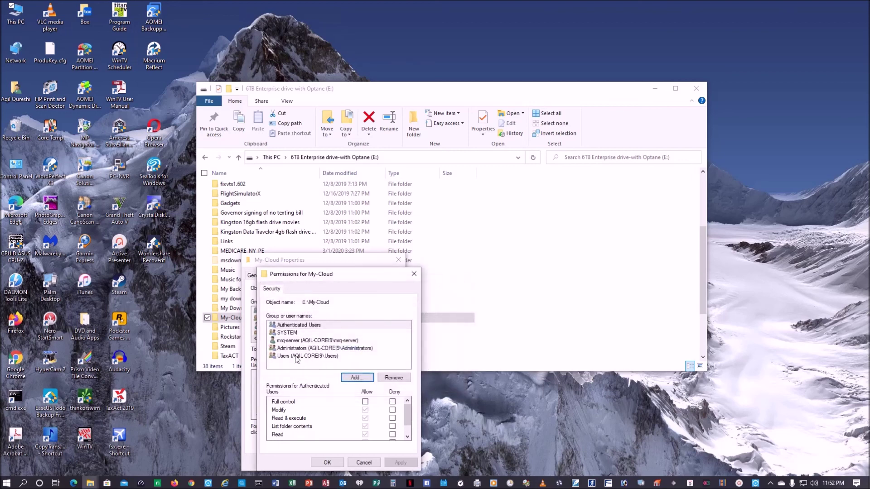
left_click(289, 342)
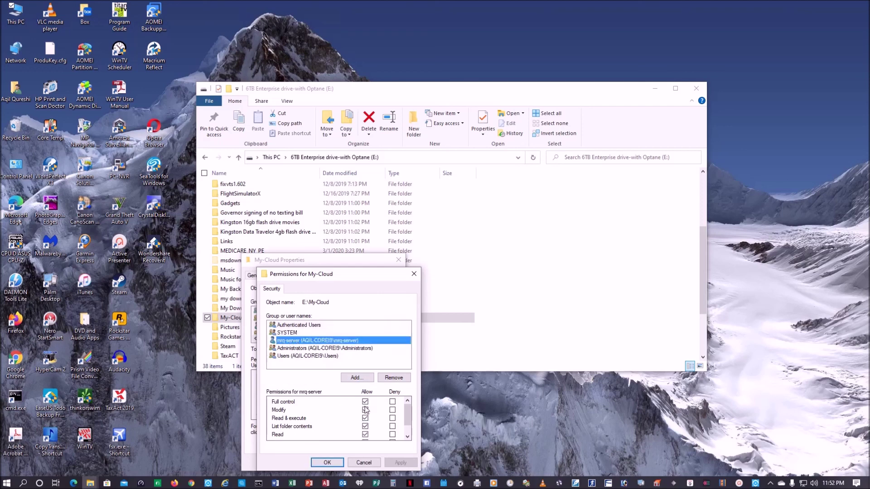
left_click(364, 462)
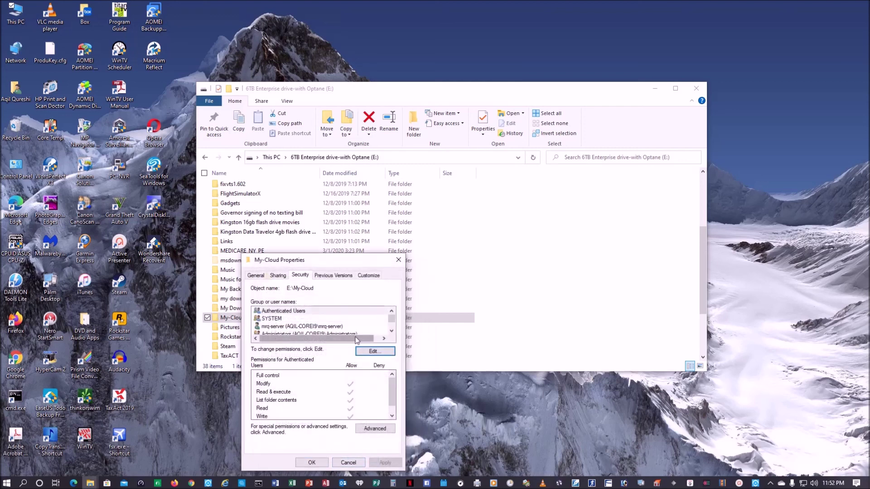
left_click(351, 463)
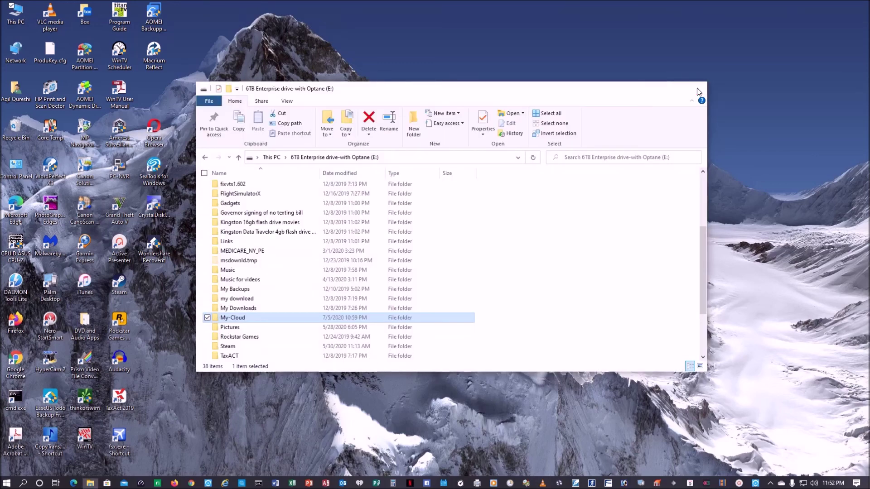
left_click(697, 88)
left_click(175, 483)
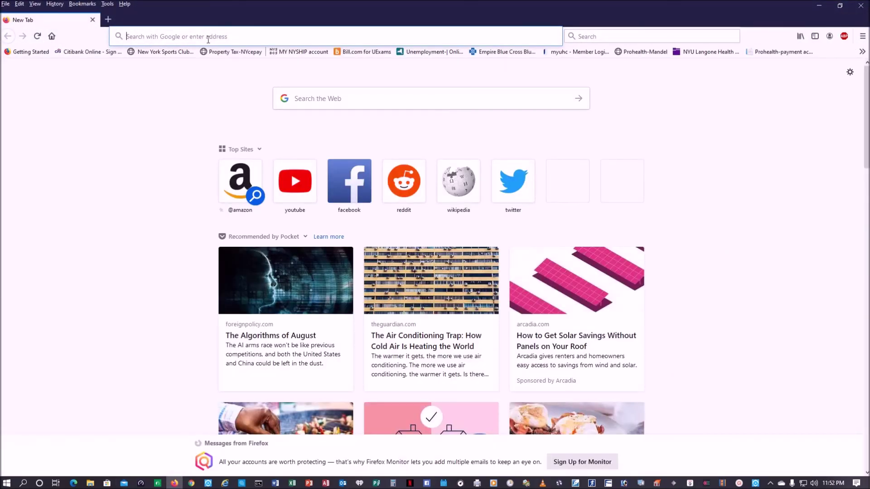
Go to ftp://192.168.1.16 and log in with the FTP user name and password.
type("ftp:")
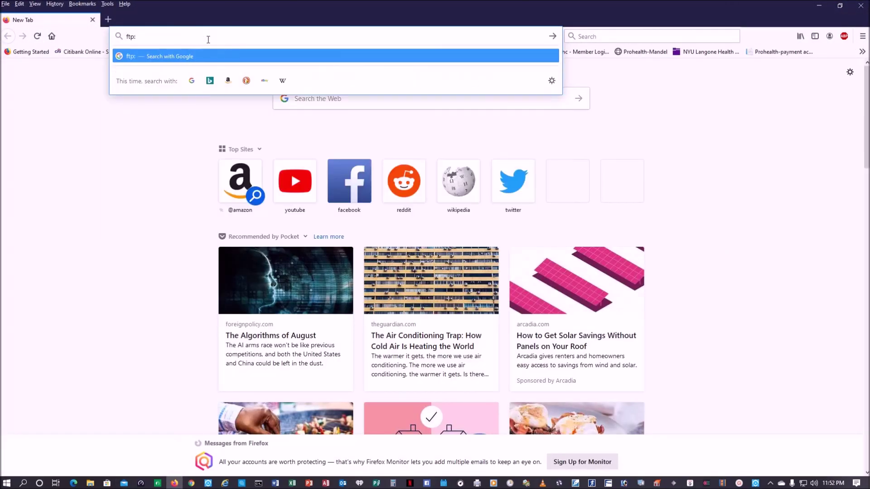
type("//192.1")
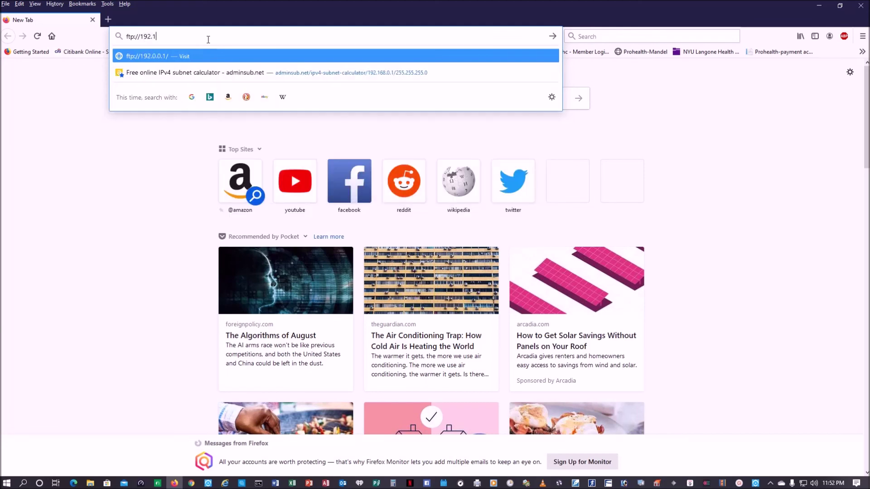
type("68.1.16")
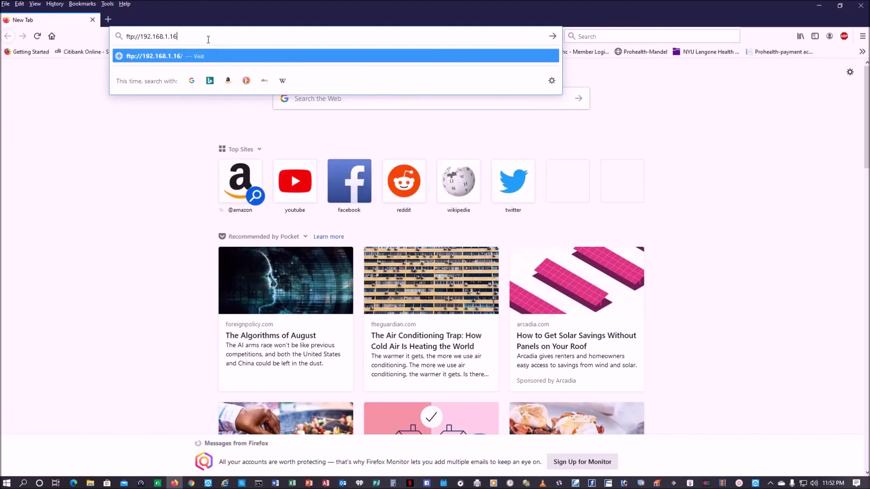
key("Return")
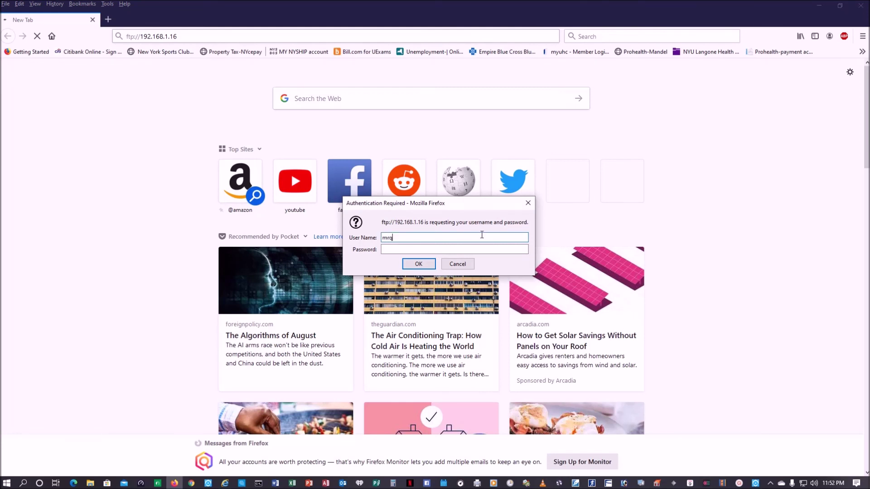
key("Tab")
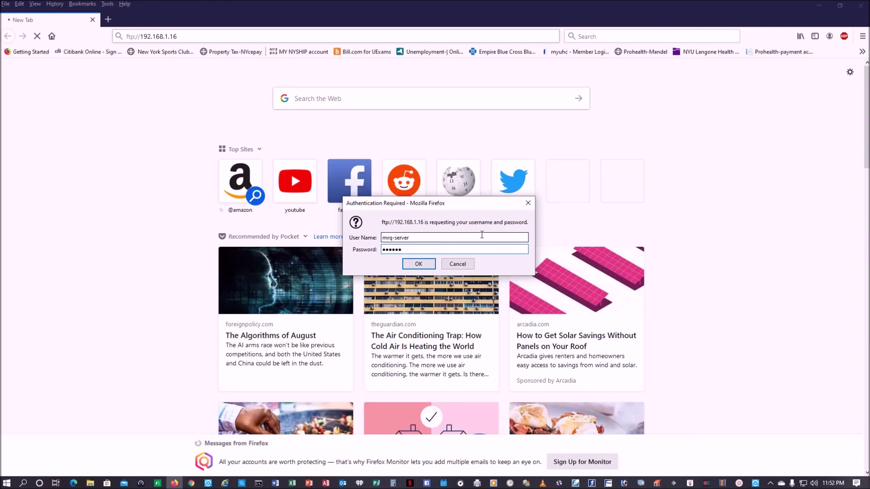
key("Return")
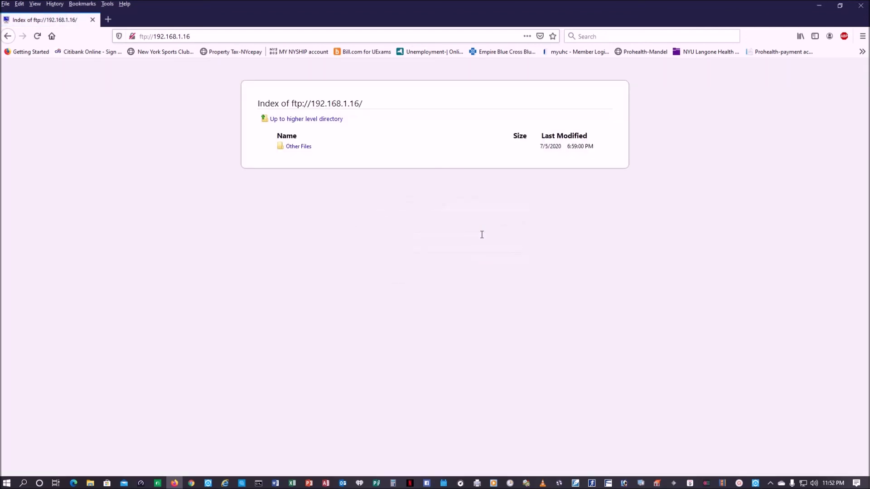
Start replacing the address with 'ftp://', then close Firefox.
left_click(156, 38)
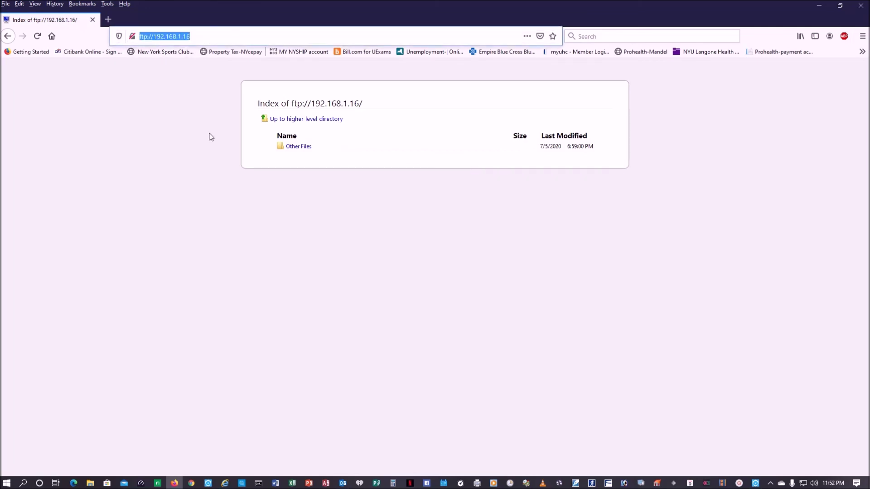
type("f")
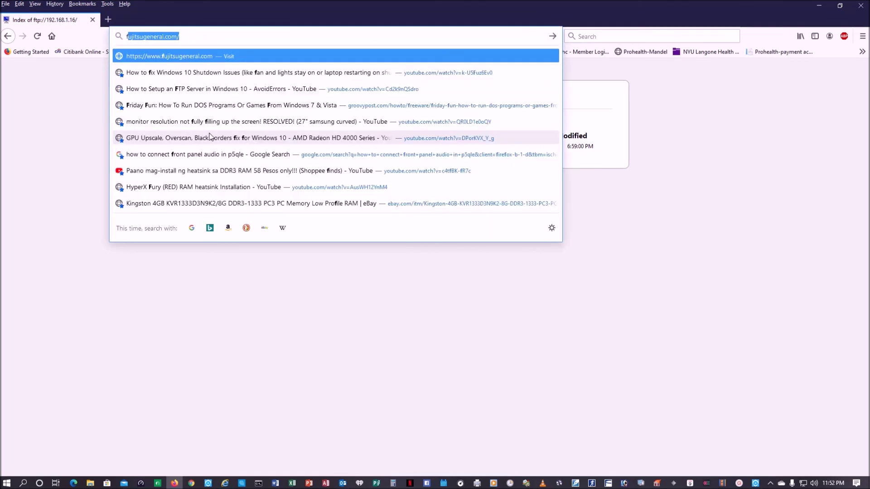
type("tp:")
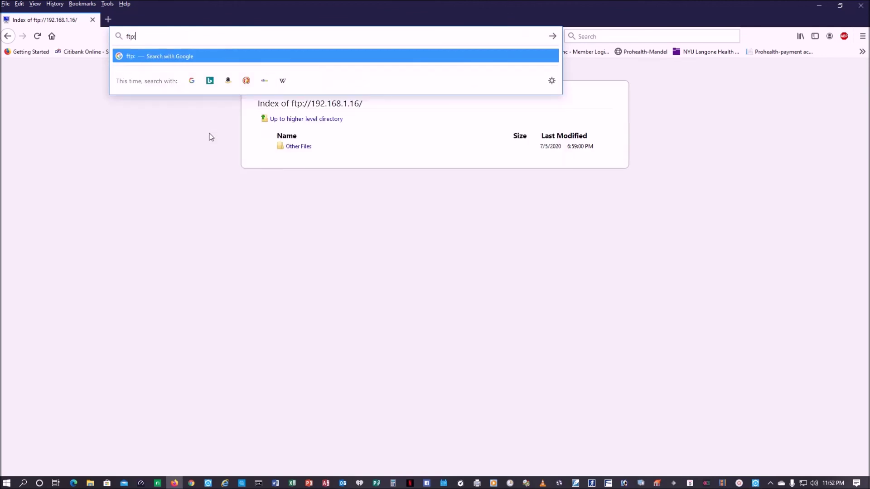
type("//")
left_click(861, 6)
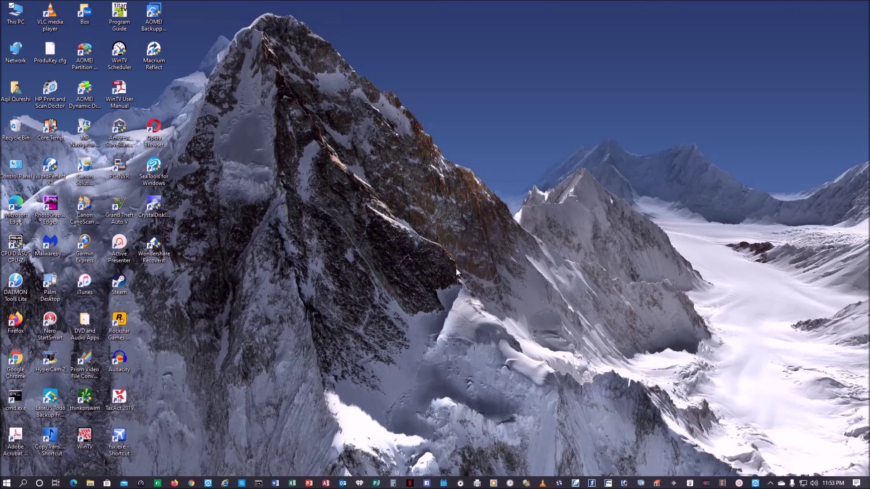
Search the iPad App Store for 'Ftp manager', find the installed FTPManager Pro, then go home.
left_click(756, 364)
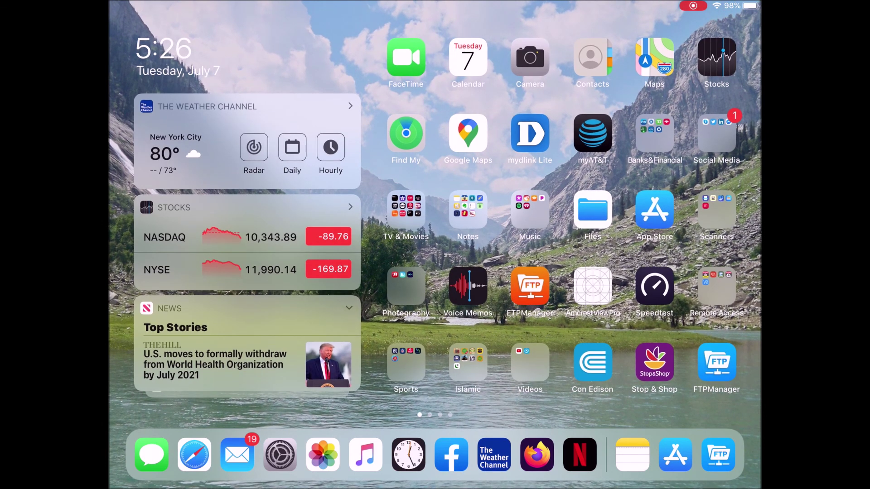
left_click(654, 210)
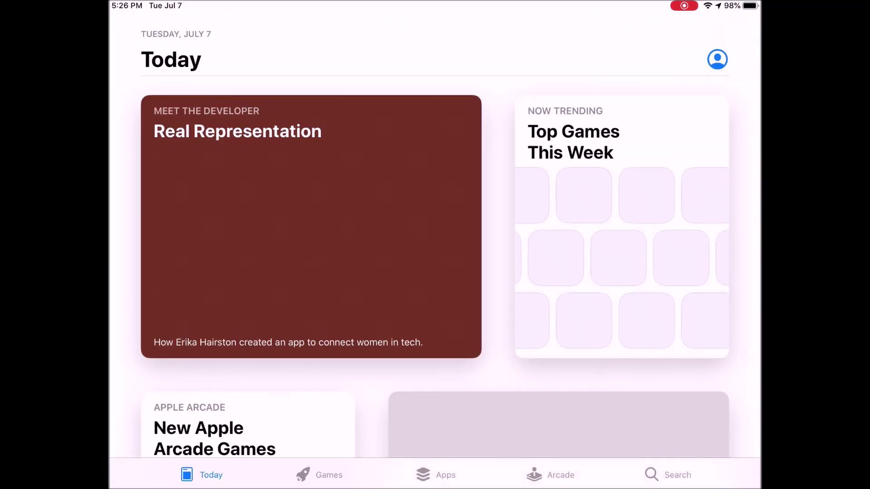
left_click(667, 474)
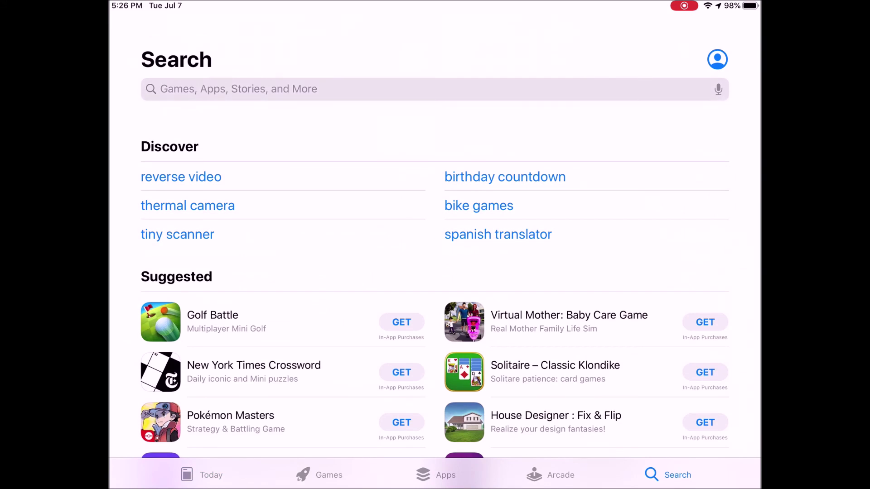
left_click(434, 89)
type("Ft")
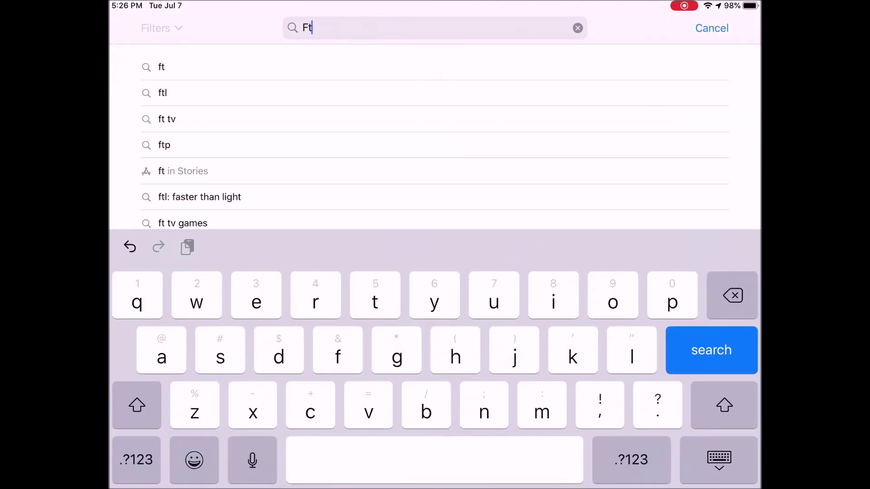
type("p manage")
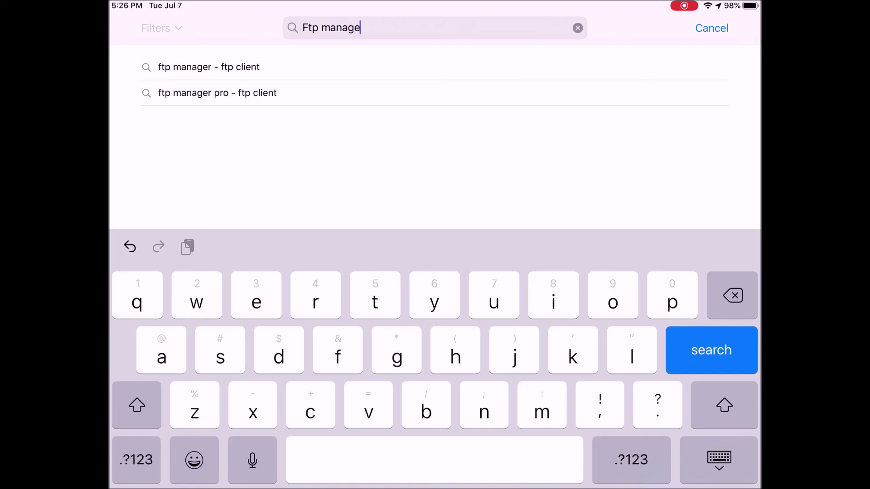
type("r")
key("Return")
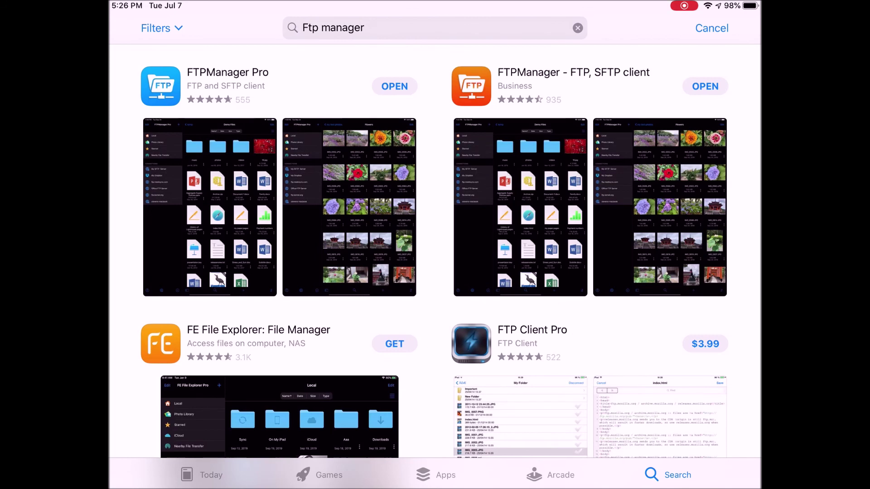
key("Home")
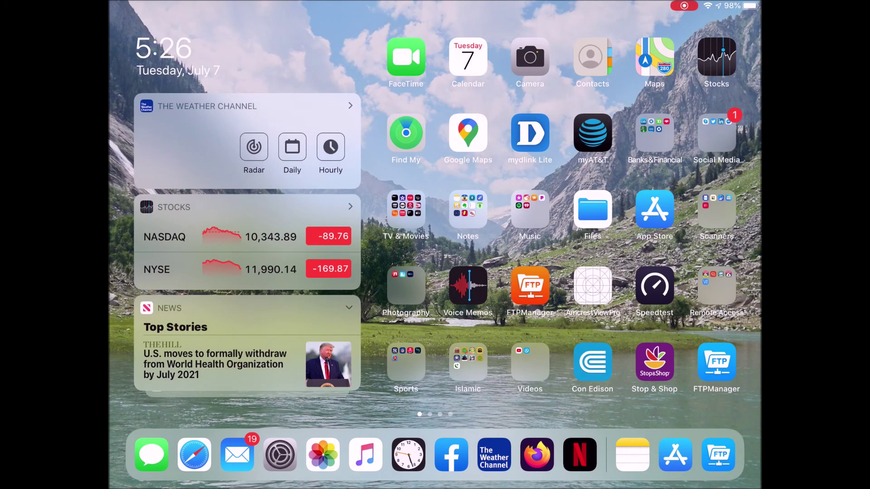
Launch FTPManager Pro, start a new FTP connection, look over the form and dismiss it unsaved.
left_click(711, 360)
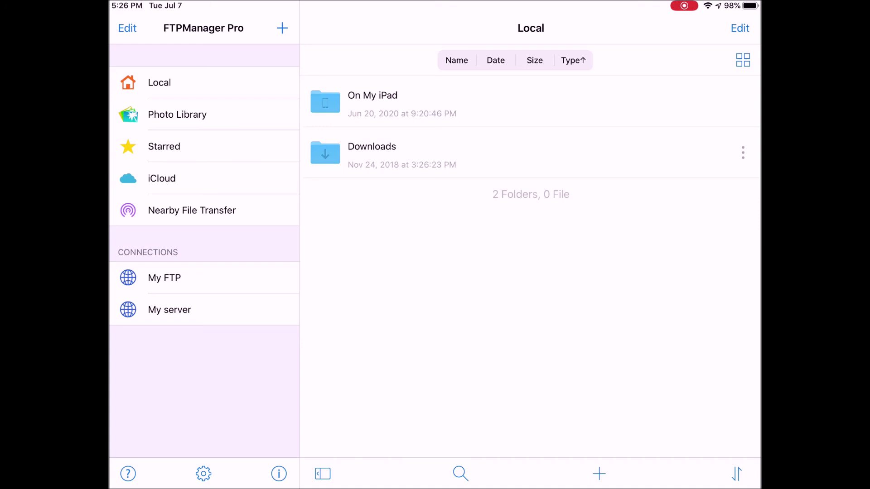
left_click(282, 28)
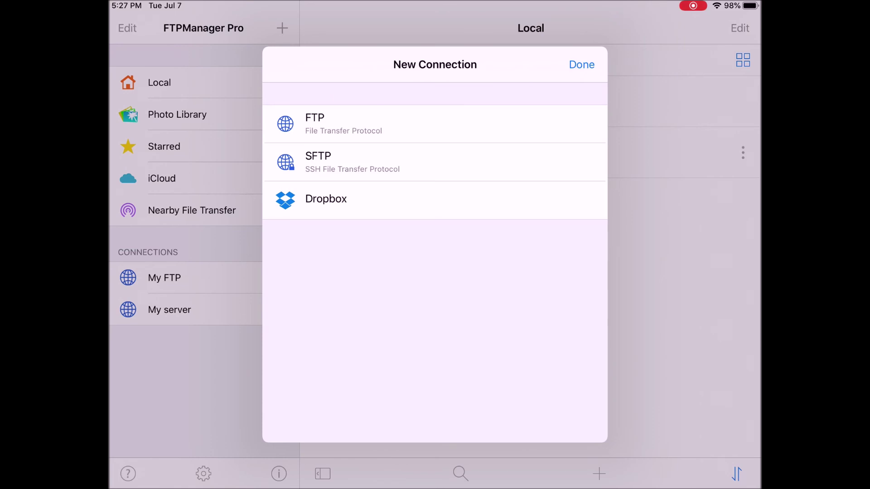
left_click(345, 124)
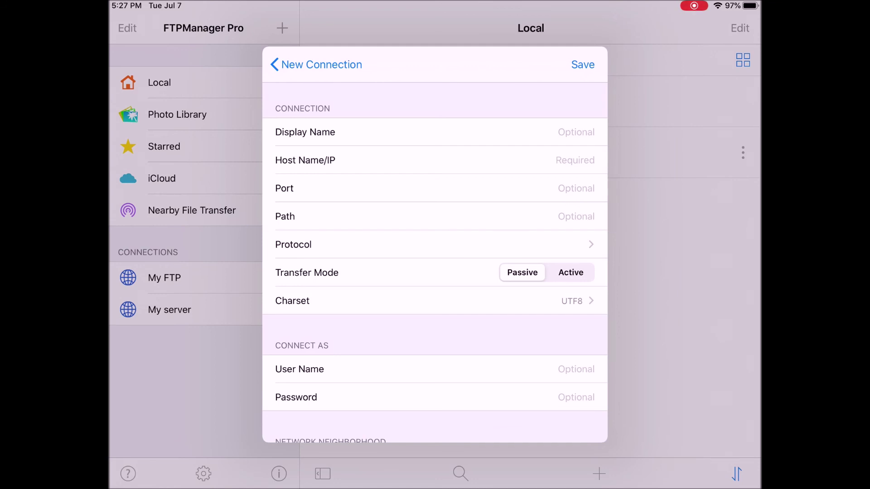
left_click_drag(435, 65, 435, 363)
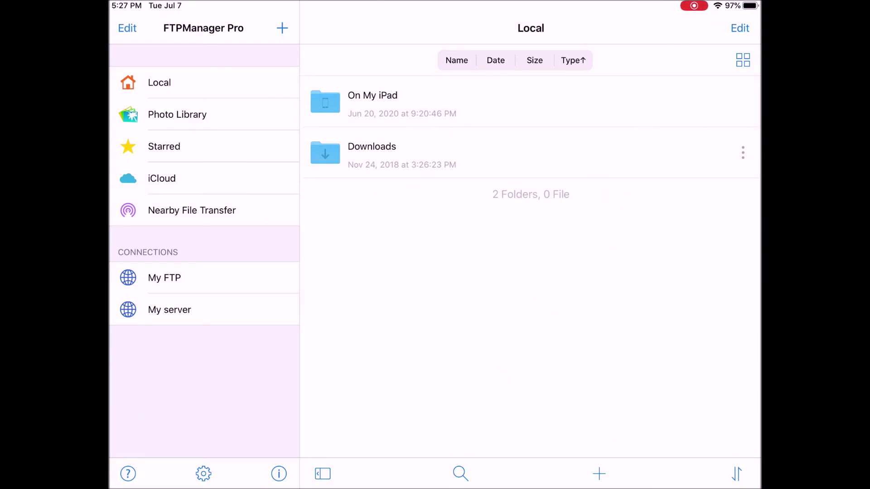
Browse My server's Photo Library to the Recents album, enable selection and tick IMG_2175.JPG.
left_click(169, 309)
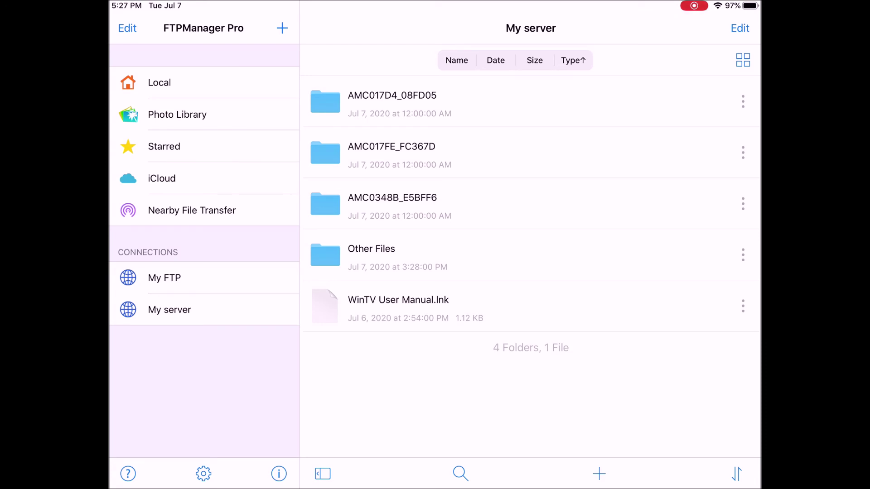
left_click(177, 114)
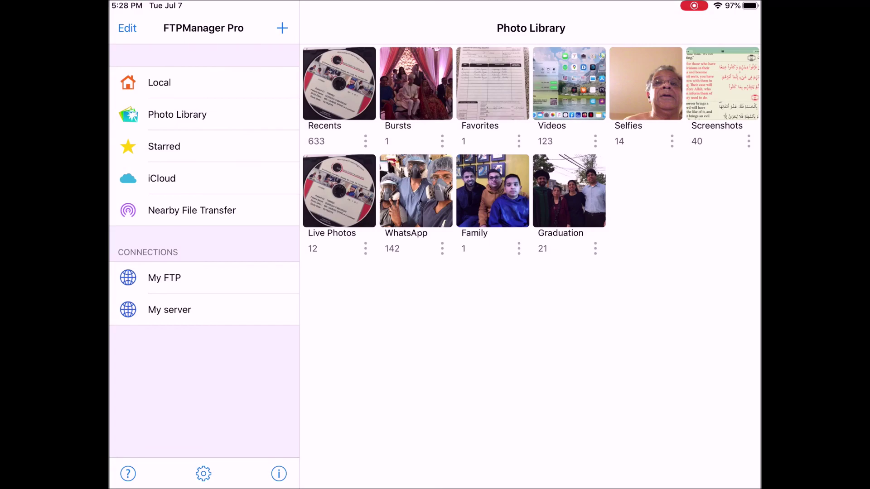
left_click(339, 83)
scroll(530, 266, "up", 10)
scroll(530, 267, "up", 15)
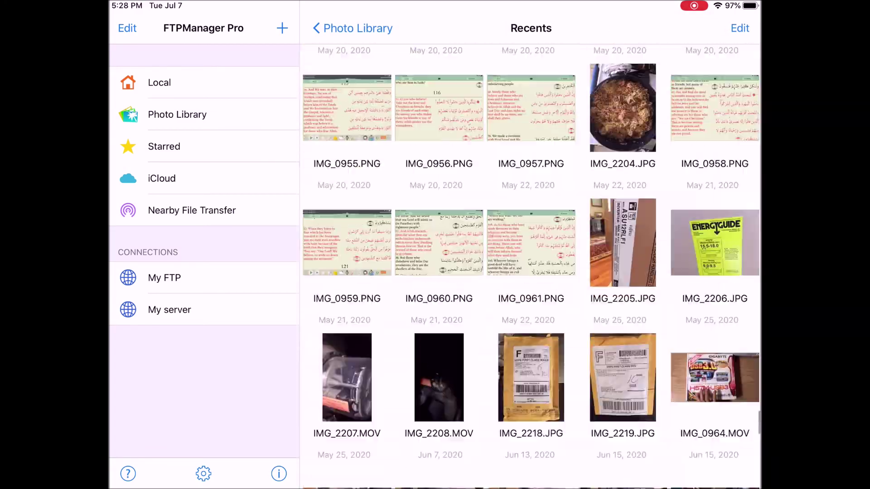
scroll(530, 266, "down", 10)
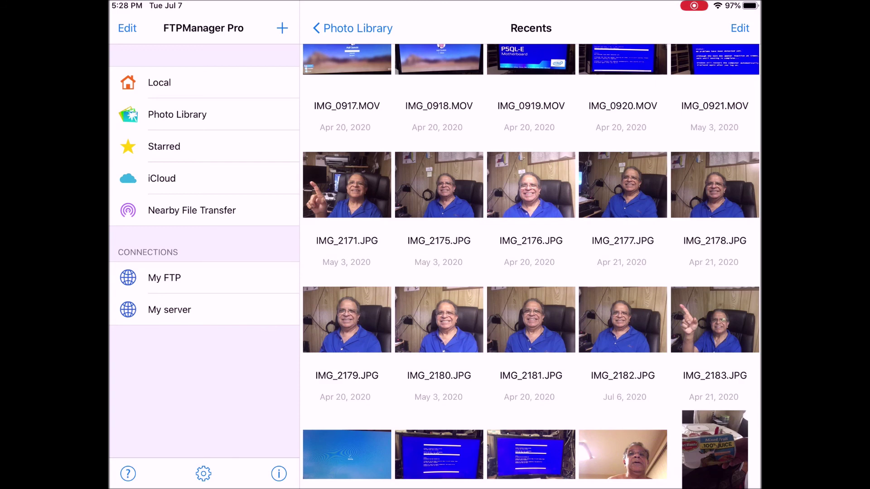
left_click(740, 28)
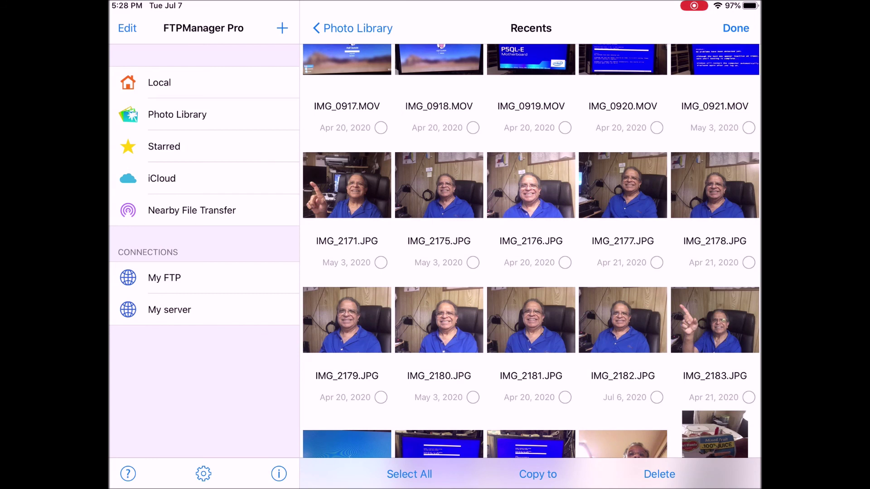
left_click(472, 263)
Add IMG_2176 and IMG_2177, copy all three to My server's Other Files, skipping the existing IMG_2175.
left_click(564, 263)
left_click(656, 263)
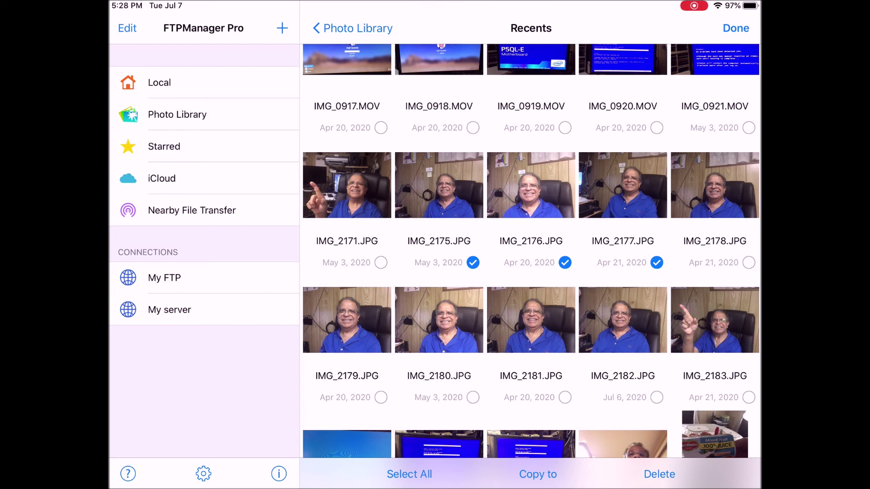
left_click(538, 474)
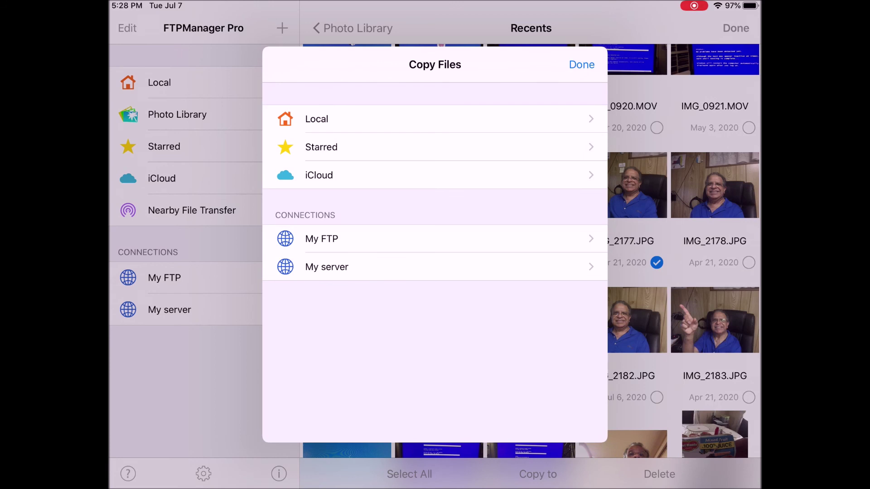
left_click(326, 266)
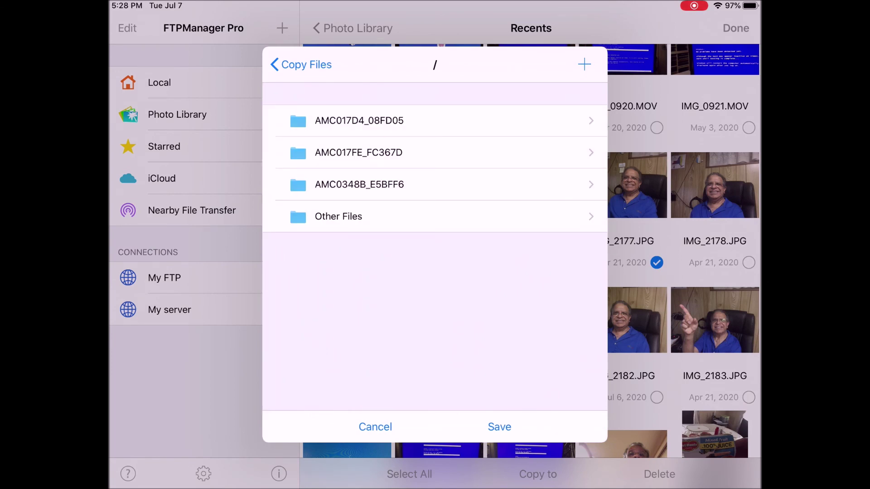
left_click(338, 216)
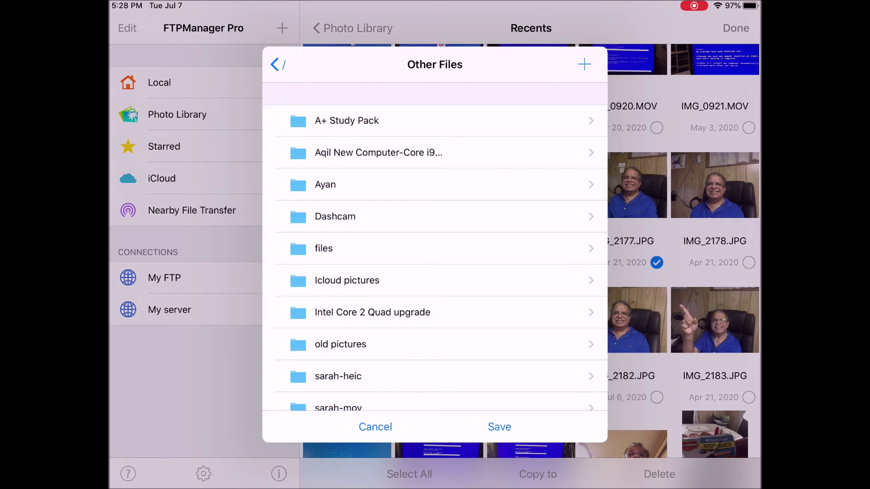
left_click(499, 427)
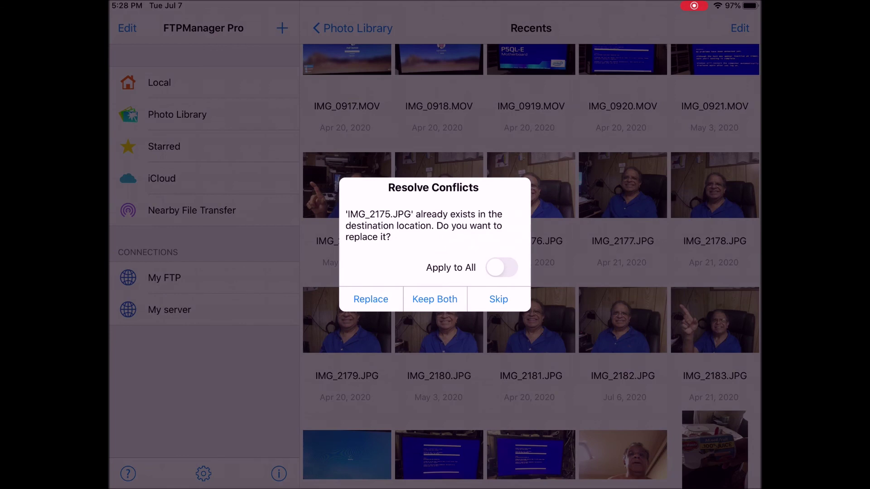
left_click(498, 299)
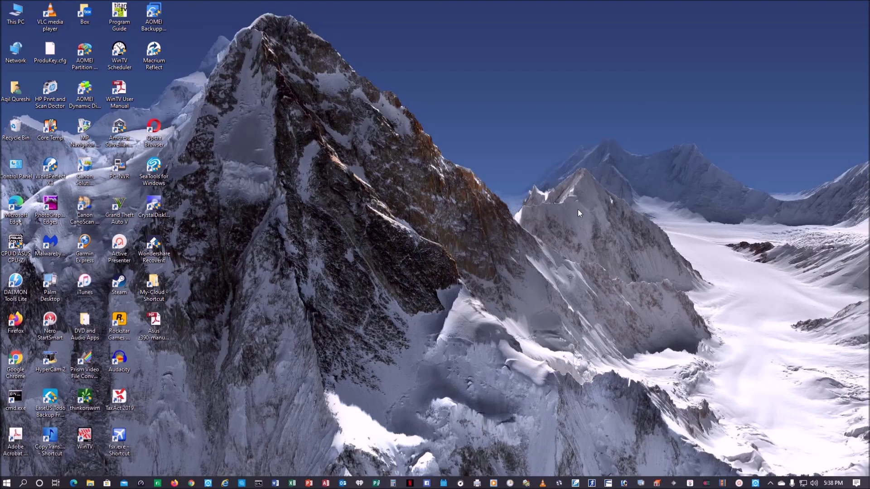
double_click(154, 283)
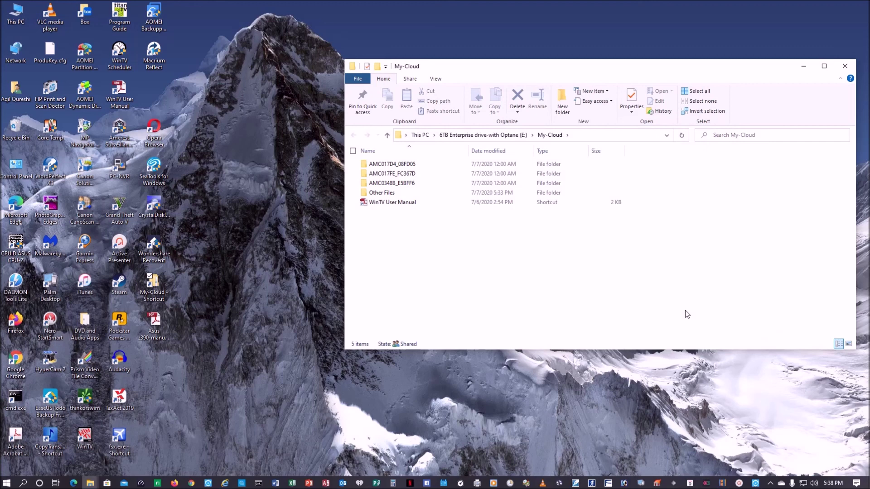
left_click(397, 196)
double_click(397, 196)
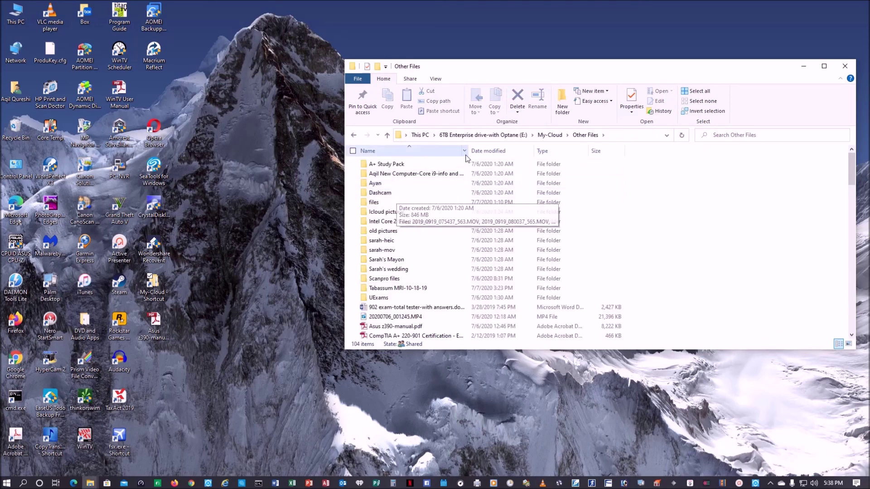
left_click(492, 153)
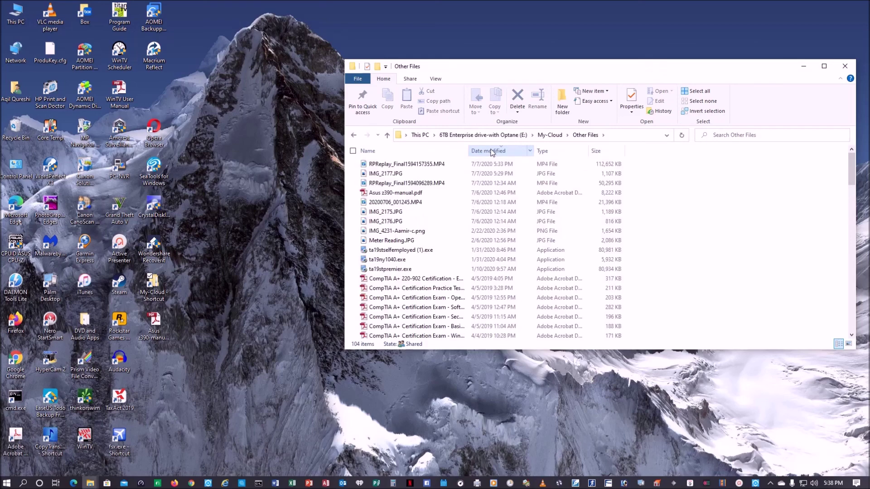
double_click(386, 176)
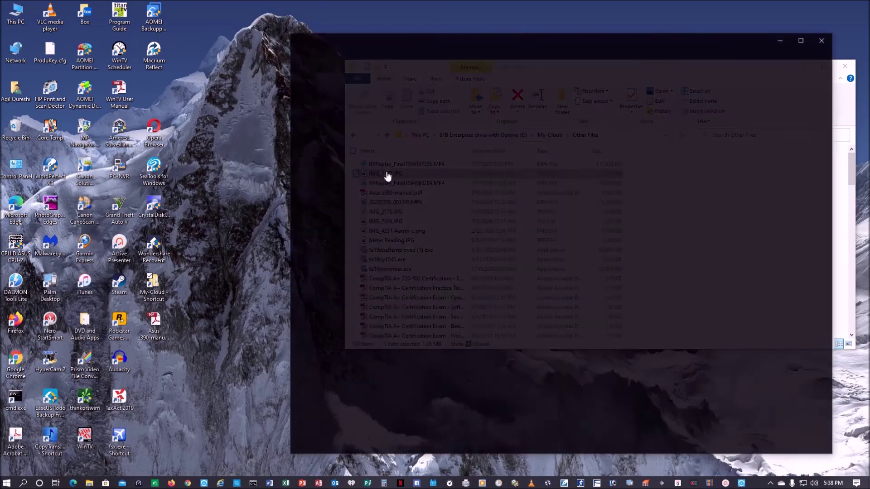
left_click(822, 39)
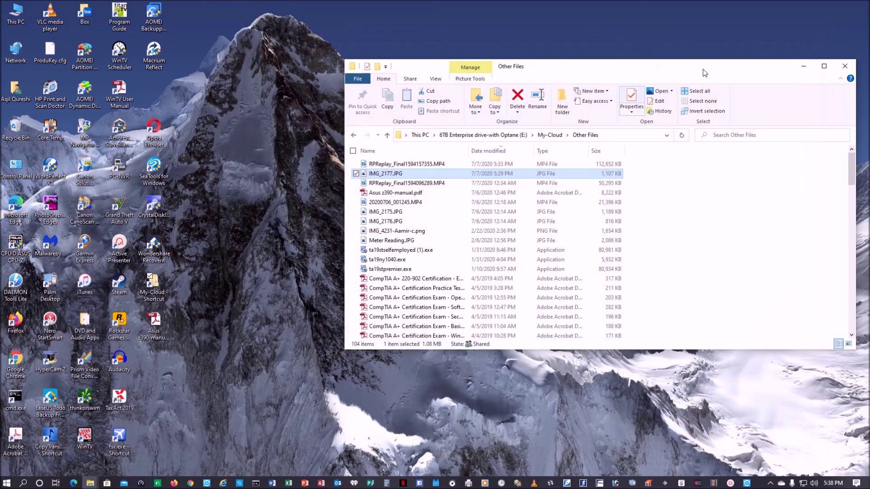
double_click(400, 215)
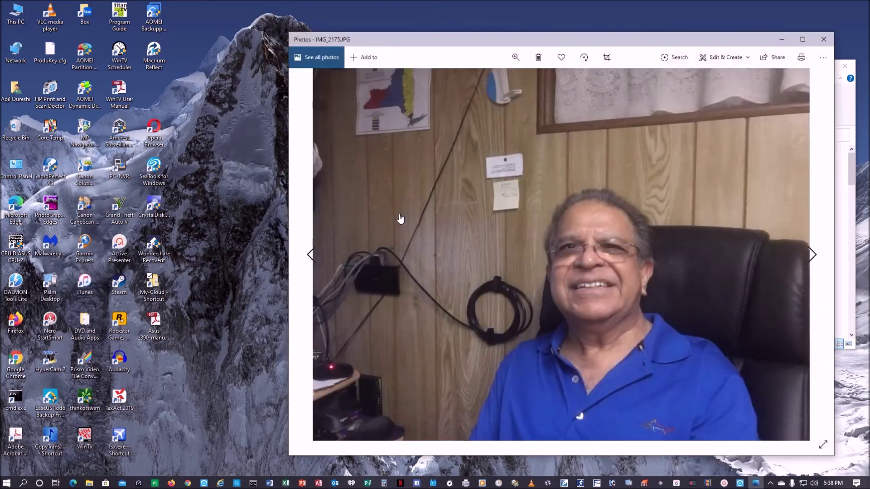
key("Right")
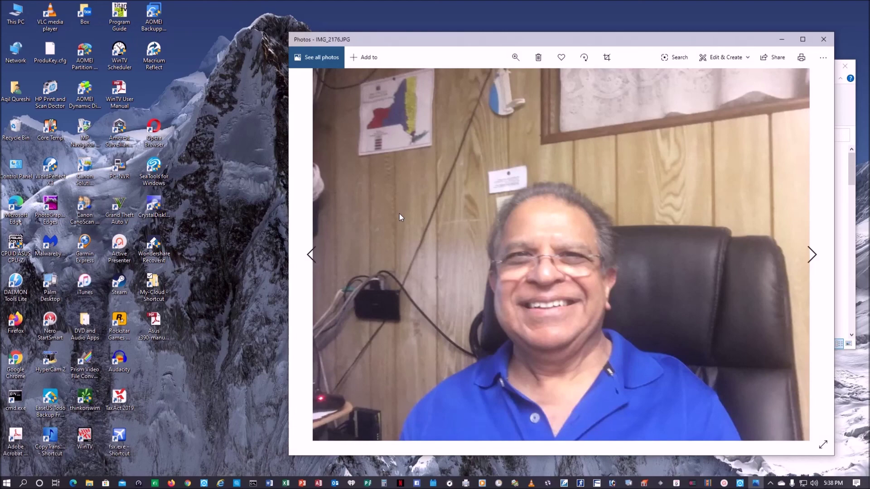
left_click(823, 39)
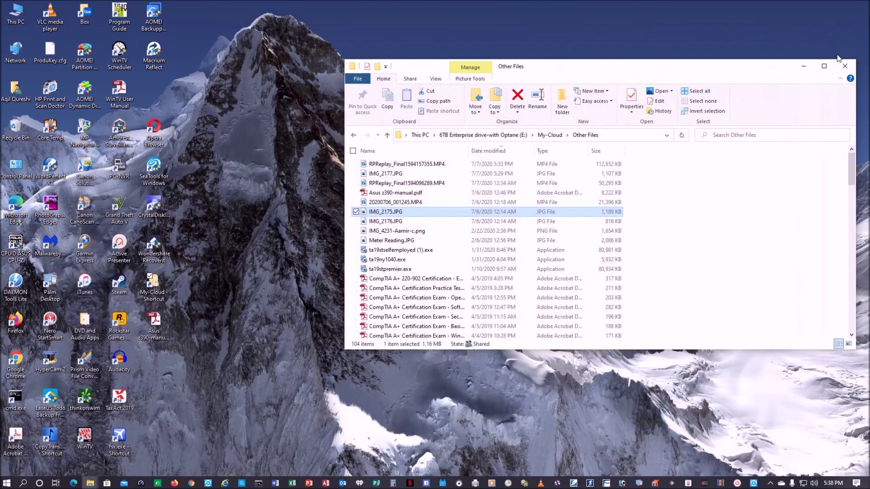
left_click(845, 66)
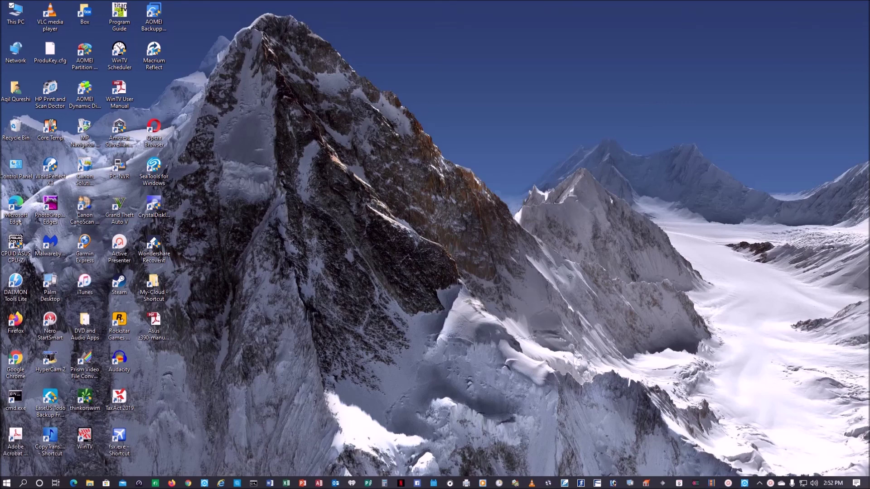
left_click(171, 483)
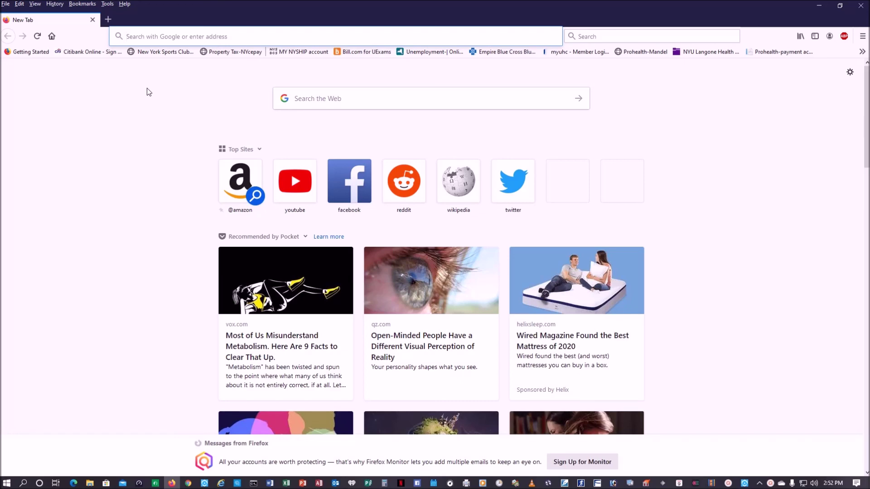
Load ftp://192.168.1.16 in Firefox and sign in with the FTP user name and password.
type("ftp://")
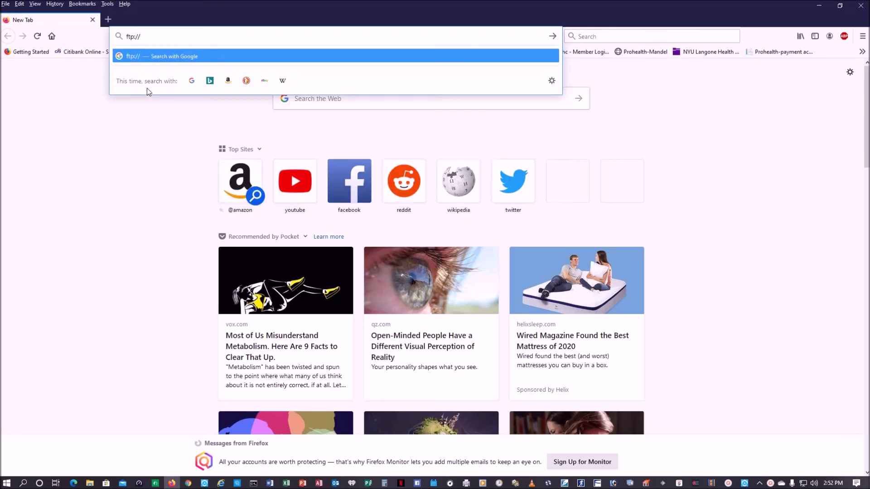
type("192.168.1.16")
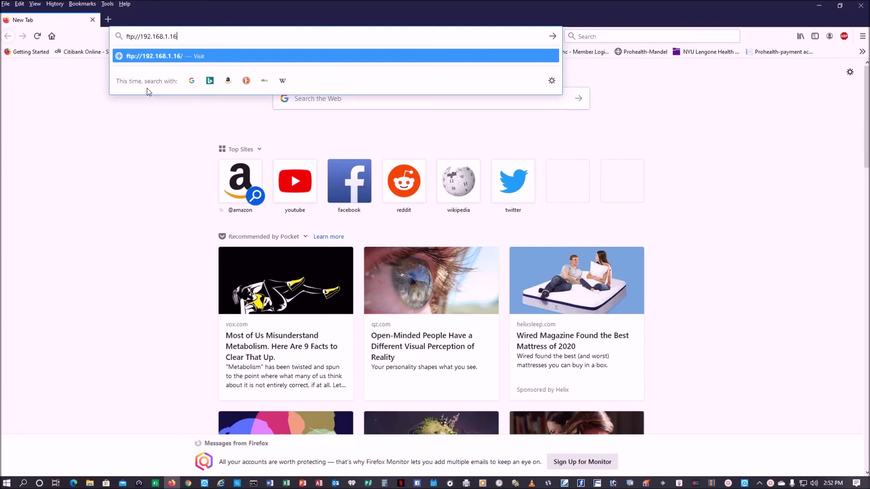
key("Return")
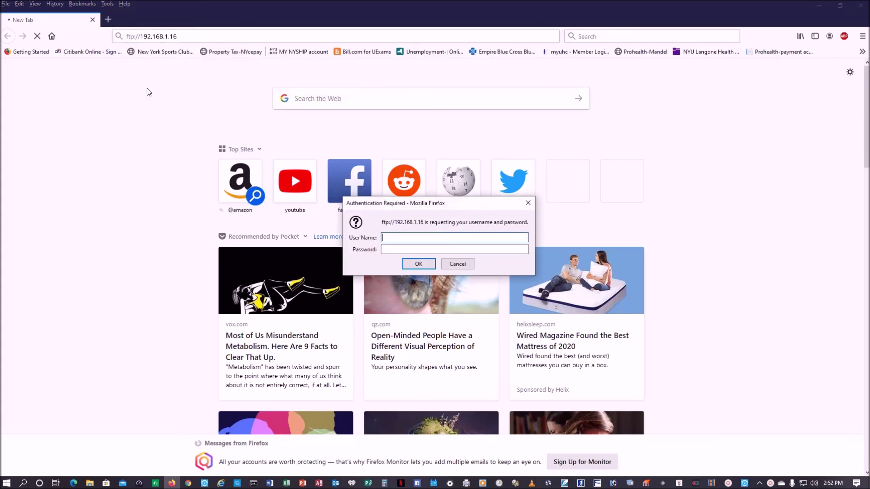
type("mrq-server")
key("Tab")
type("•••••••••")
key("Return")
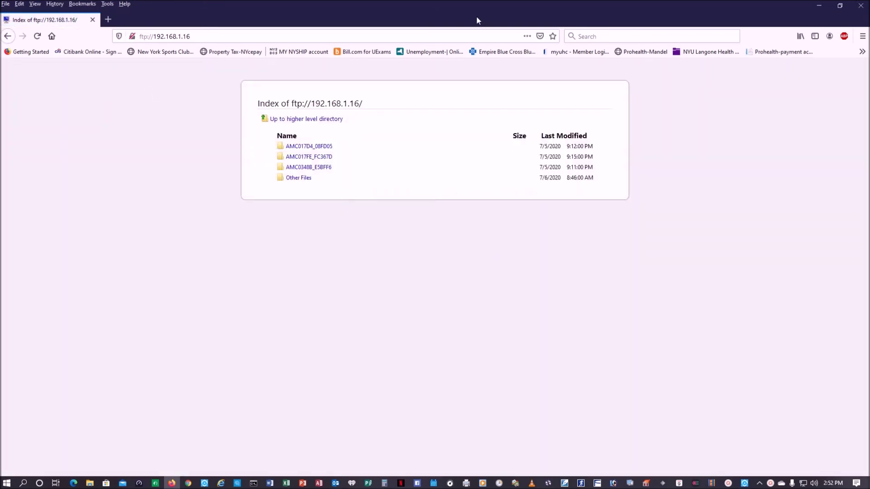
Drop the WinTV User Manual shortcut onto the FTP page, decline saving it, and close Firefox.
double_click(479, 4)
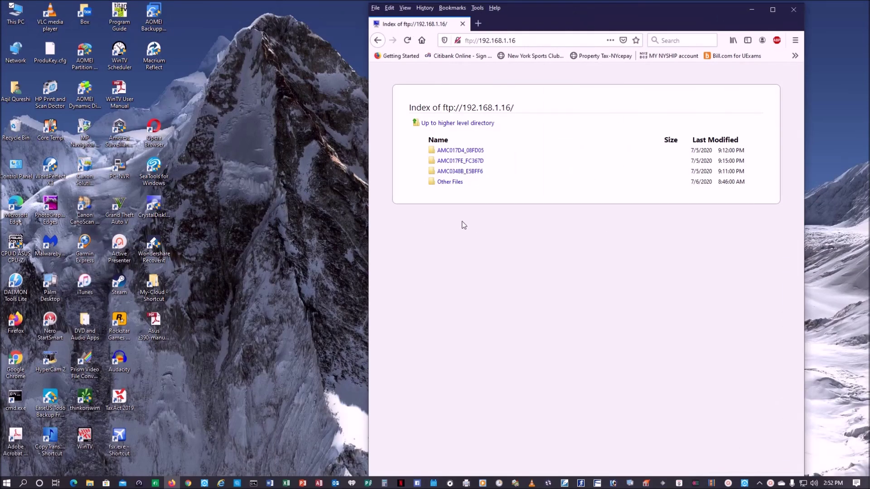
left_click(122, 92)
left_click_drag(121, 93, 547, 265)
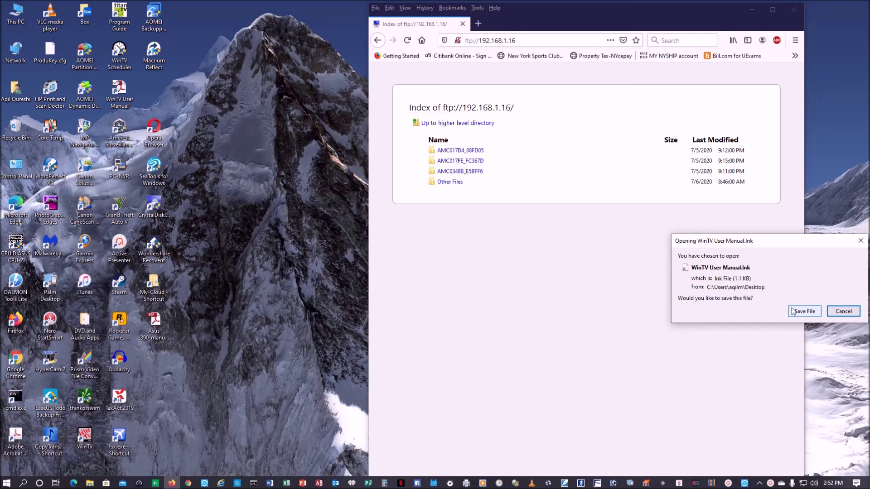
left_click(844, 312)
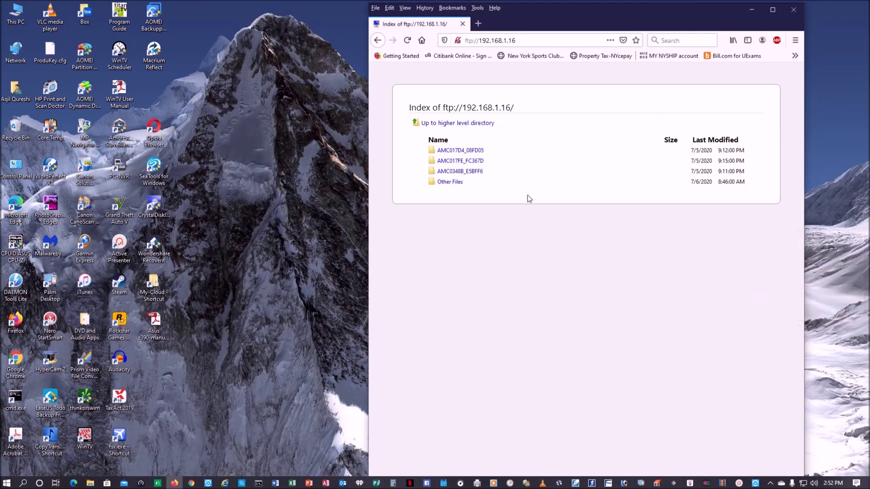
left_click(792, 12)
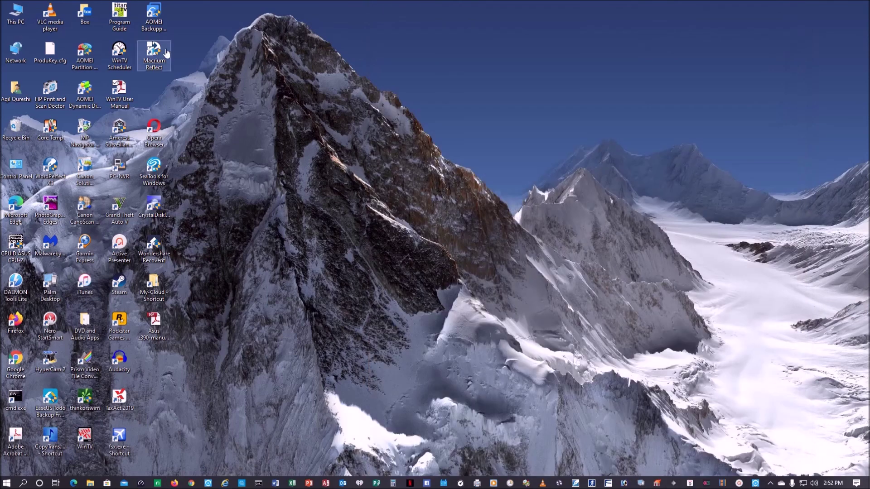
From This PC, start adding a custom network location with the address ftp://192.168.1.16.
double_click(18, 13)
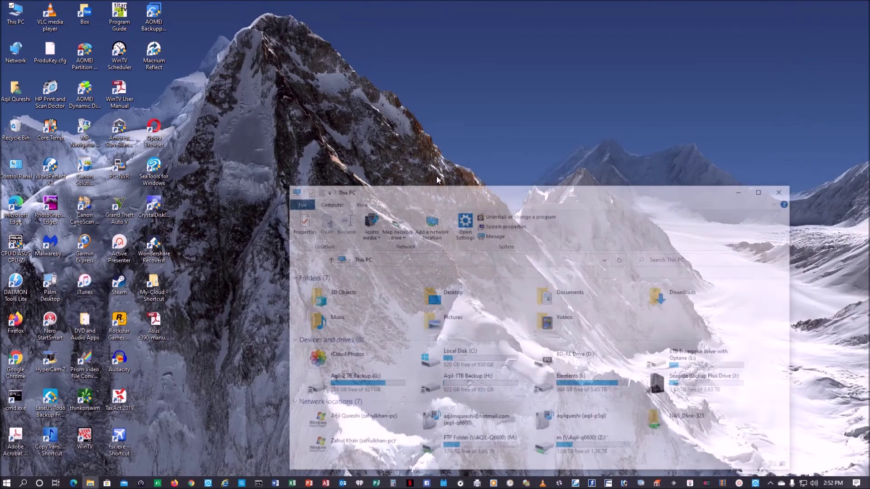
left_click(396, 236)
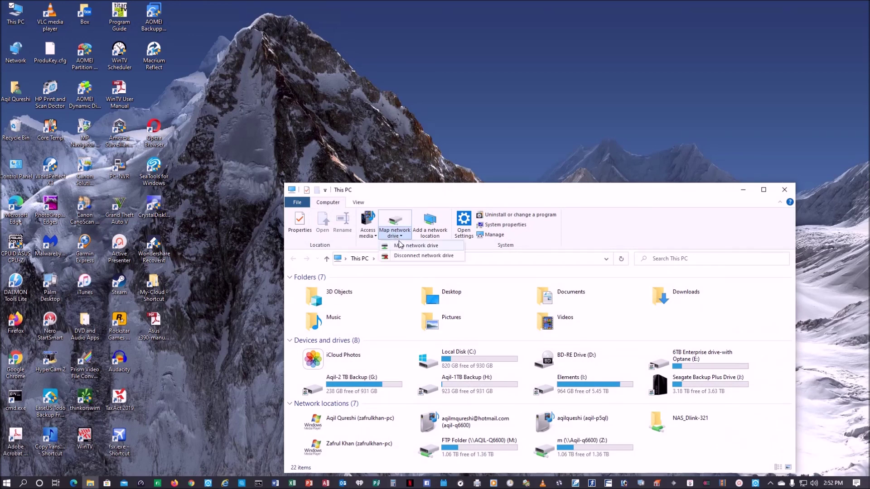
left_click(400, 247)
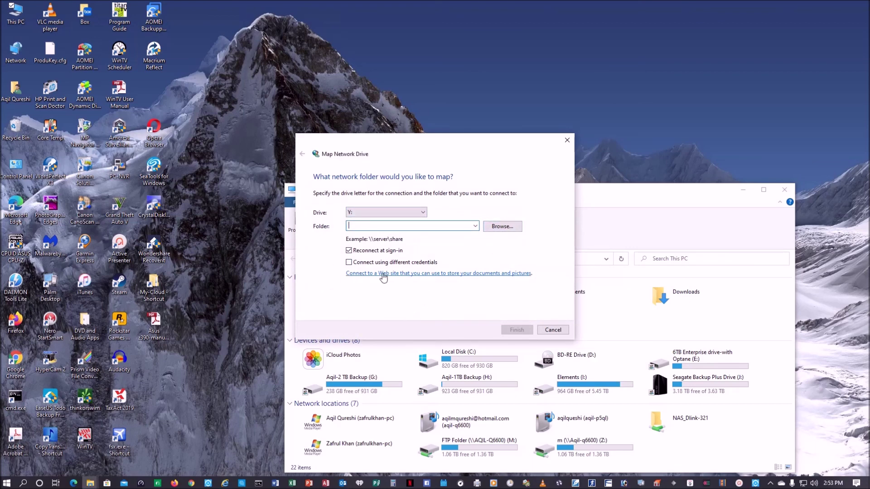
left_click(490, 274)
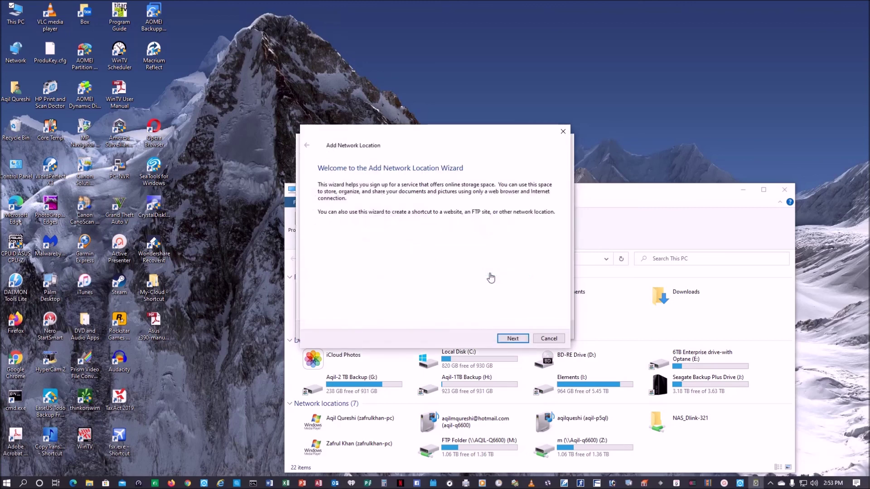
left_click(520, 341)
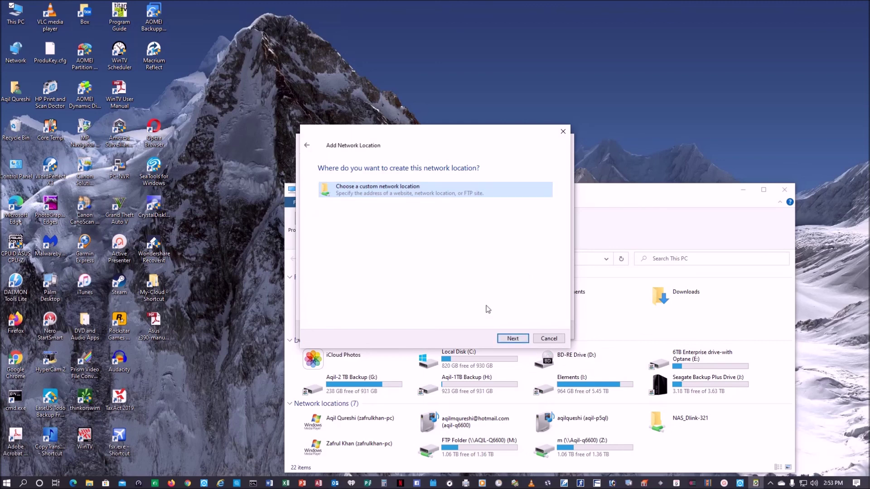
left_click(511, 339)
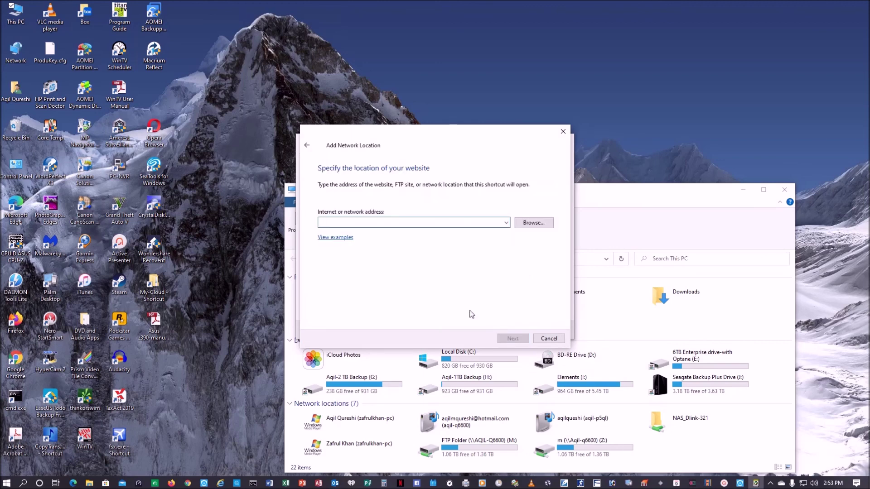
type("ftp")
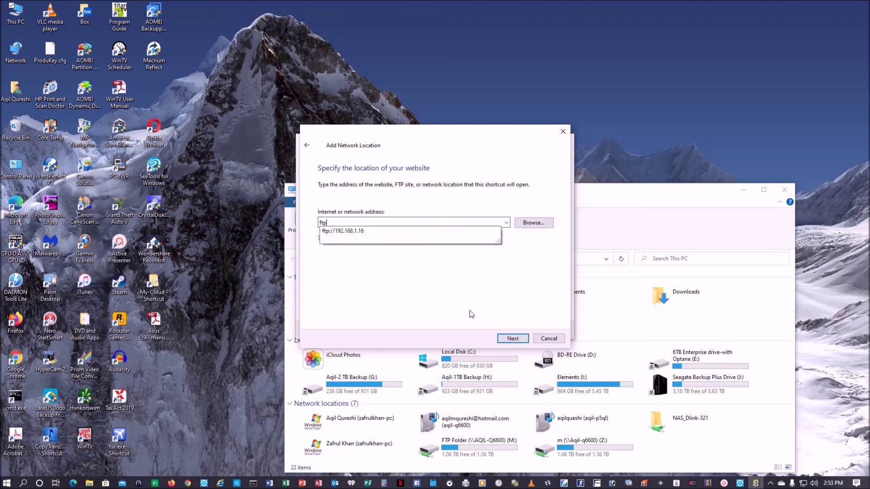
type("://192.168.1.16")
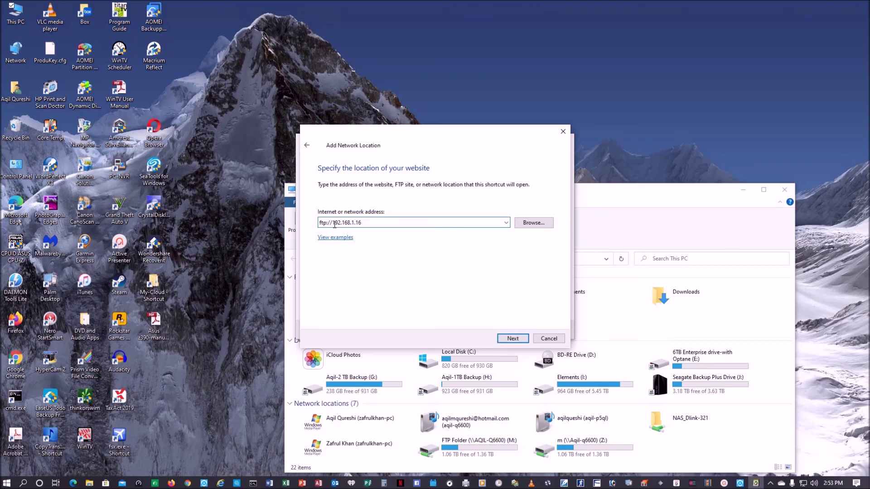
left_click(521, 341)
Turn off anonymous log-on, enter the FTP user name, and name the location 'Mr. Q FTP site'.
left_click(321, 206)
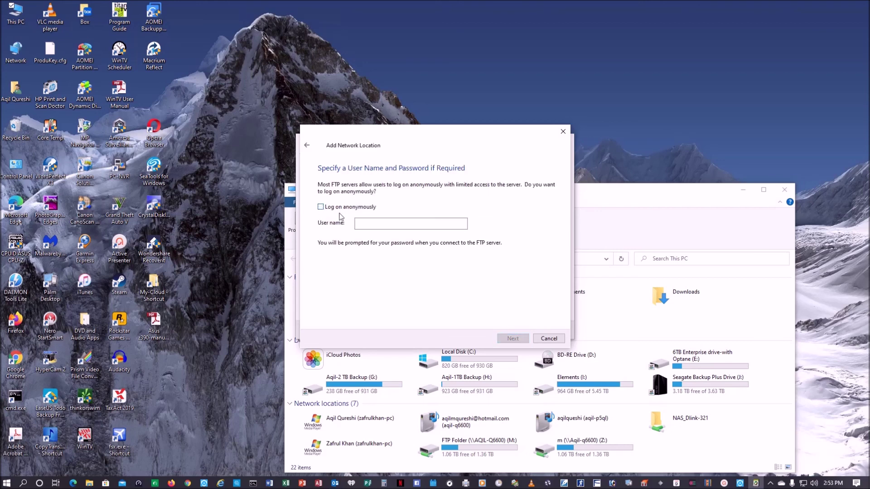
left_click(371, 224)
type("mrq-server")
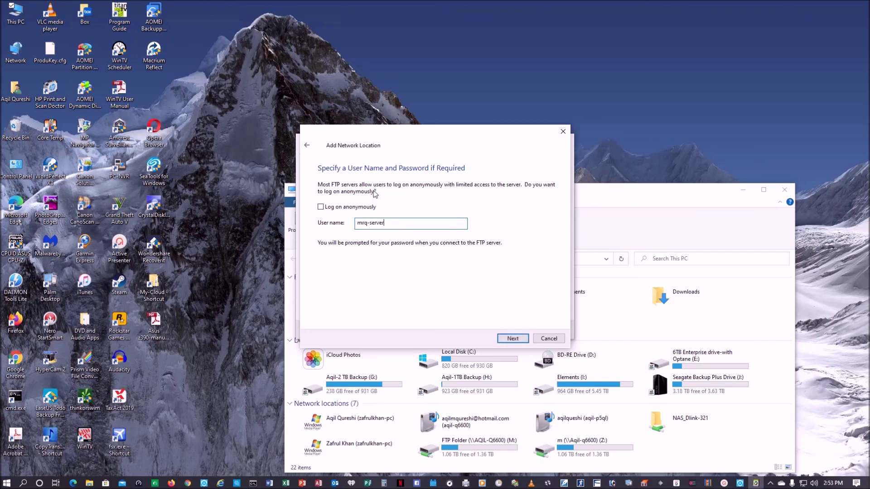
left_click(513, 339)
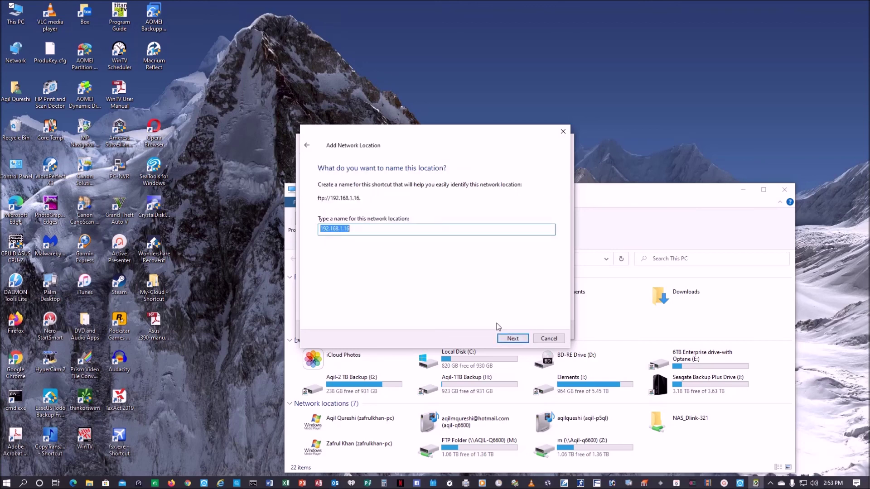
type("Mr. Q FTP site")
left_click(512, 339)
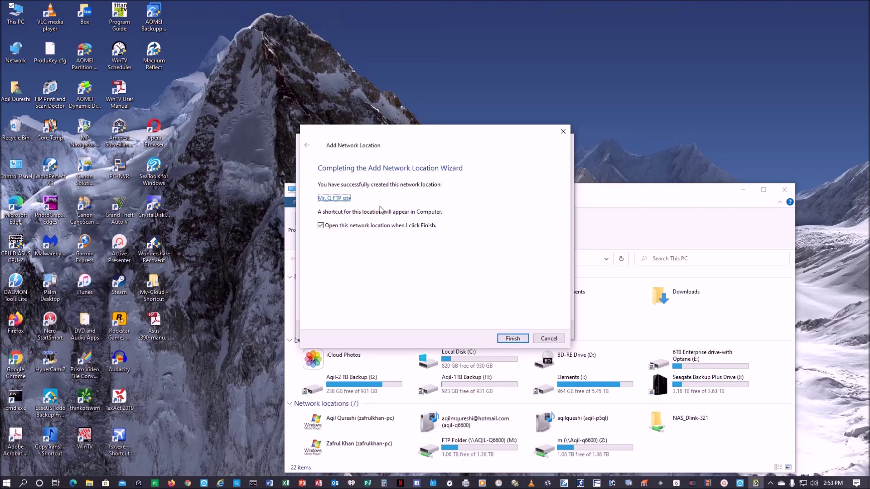
left_click(509, 339)
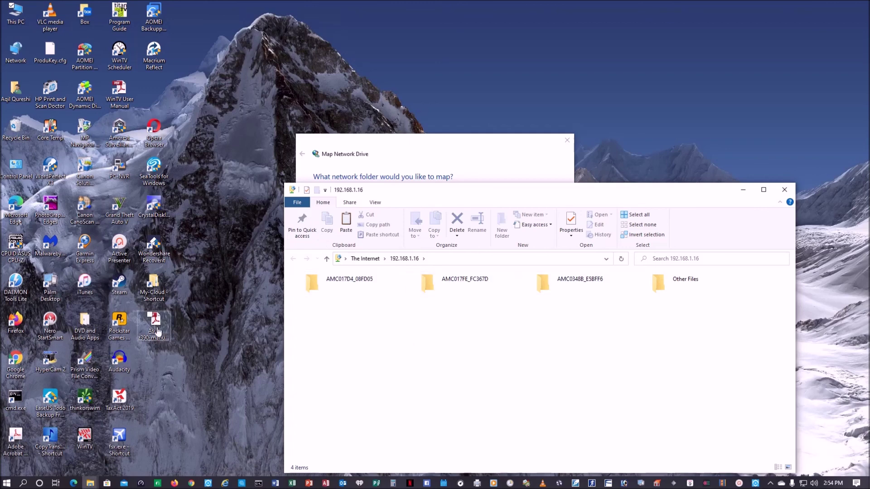
Move the WinTV User Manual shortcut into the FTP folder, close it, and cancel Map Network Drive.
left_click_drag(122, 95, 417, 368)
left_click(464, 375)
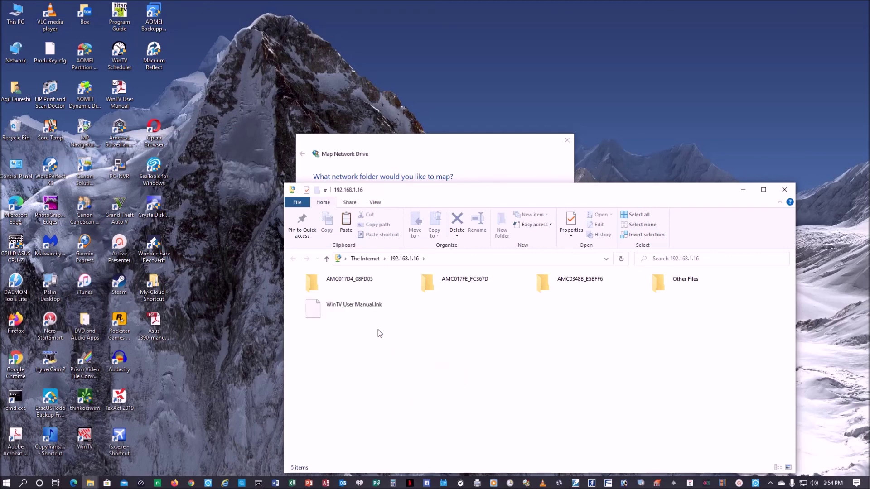
left_click(788, 191)
left_click(549, 330)
Reopen the Mr. Q FTP site location and the My-Cloud folder to check them, then close both.
double_click(697, 443)
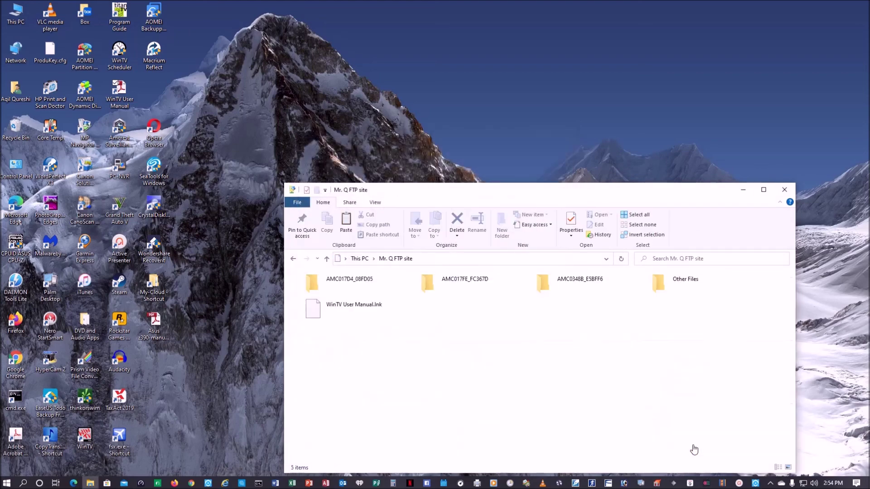
left_click(784, 190)
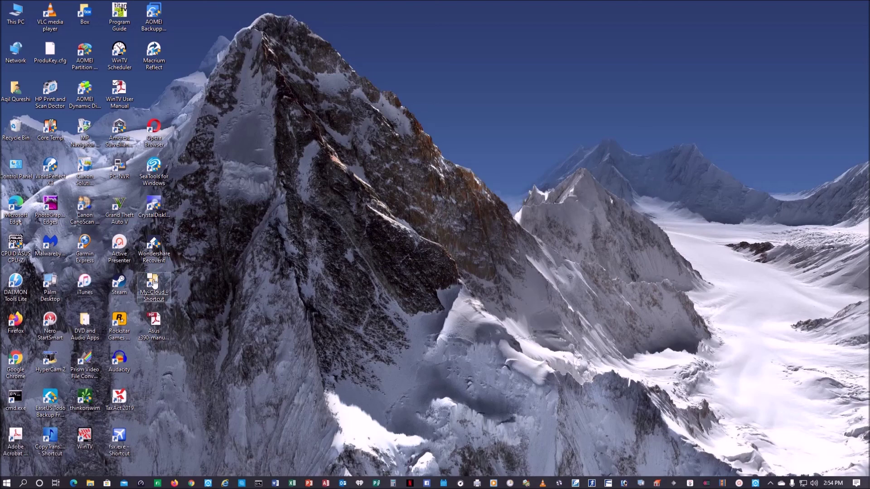
double_click(155, 282)
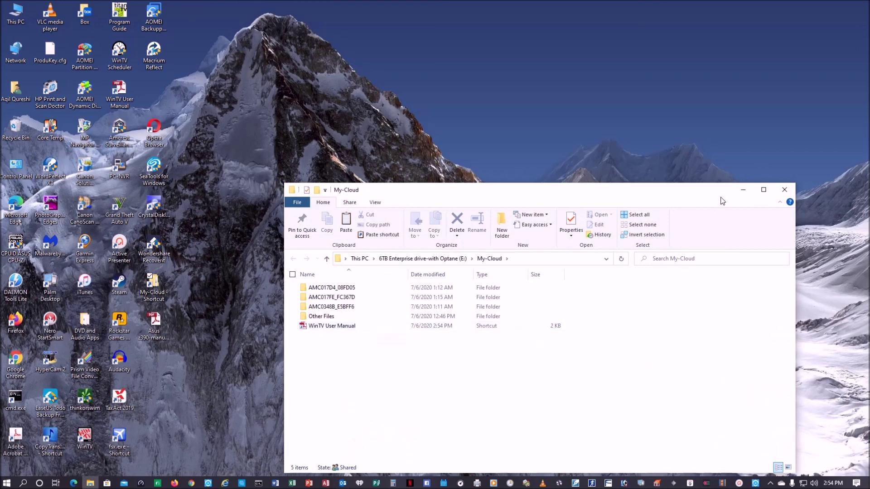
left_click(784, 190)
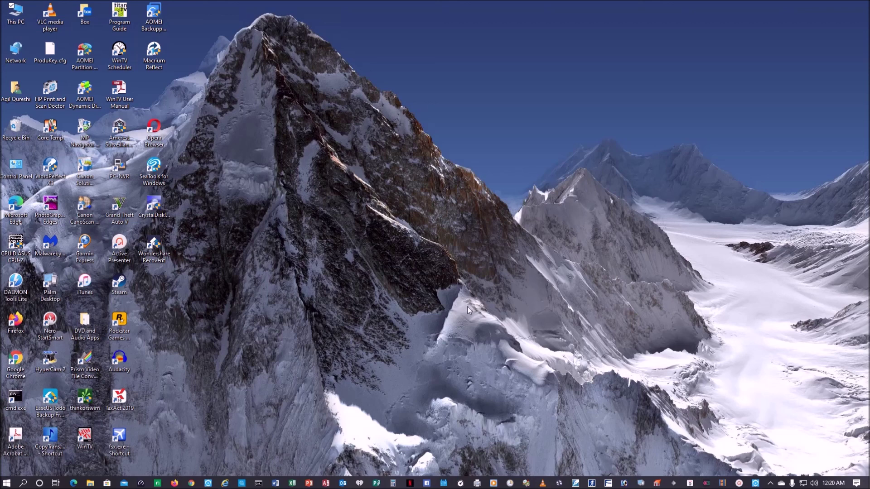
Launch Firefox, go to ftp://192.168.1.16 and log in with the FTP user name and password.
left_click(176, 482)
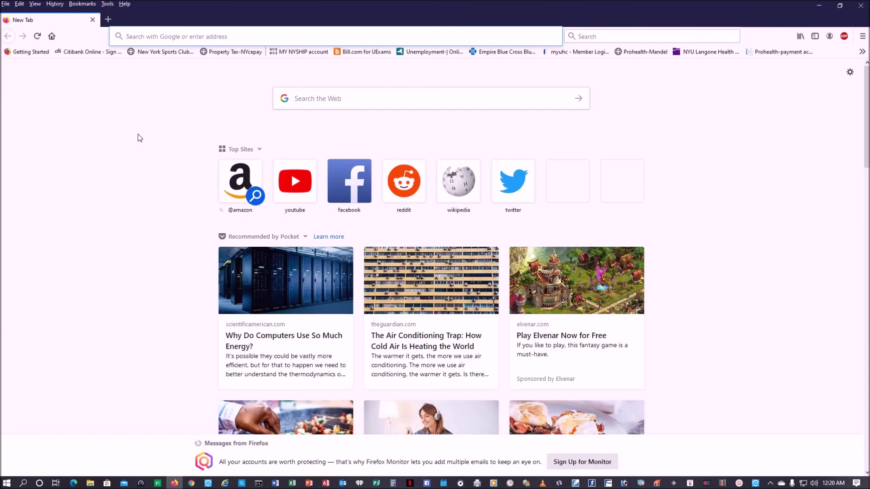
type("ftp:/")
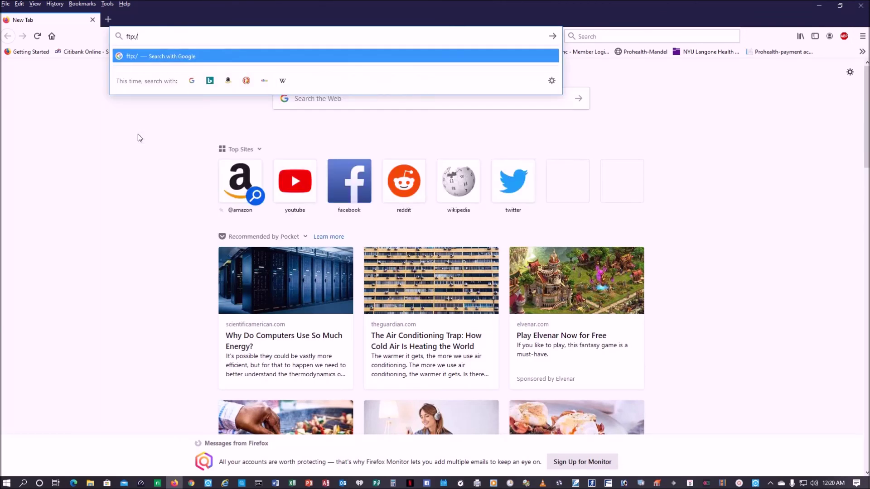
type("/192.168.1.16")
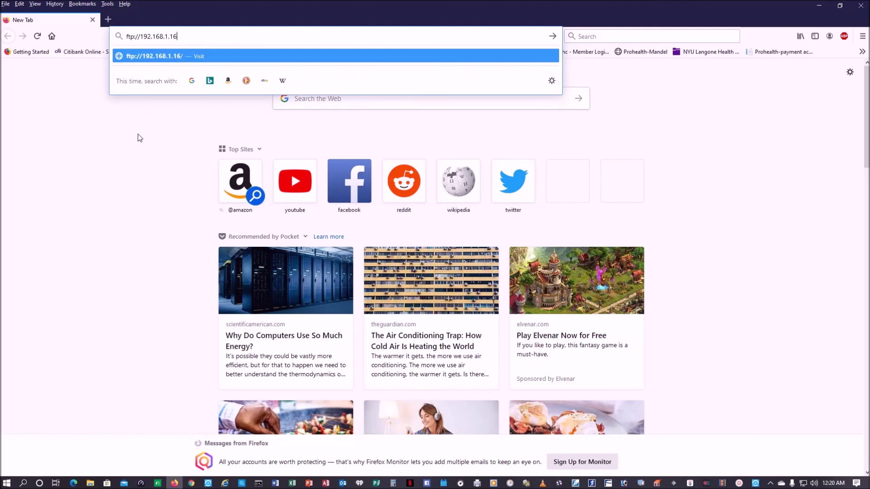
key("Return")
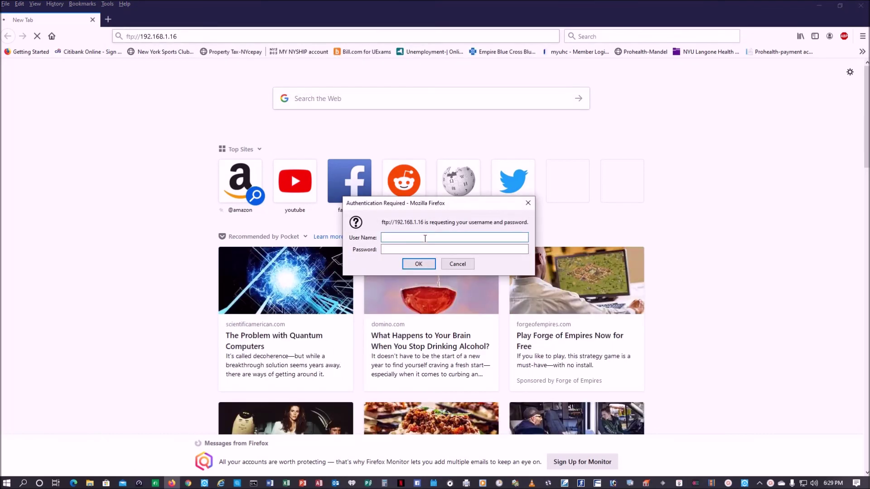
type("mrq-server")
key("Tab")
type("••••")
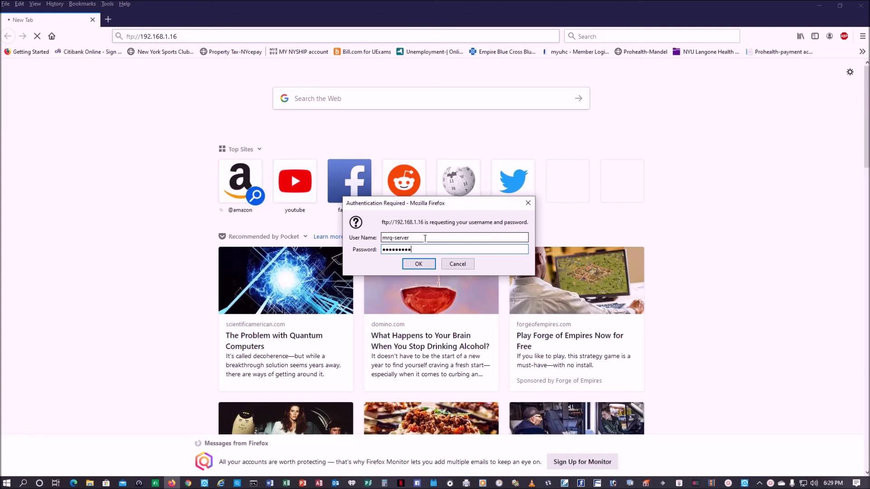
type("•••••")
key("Return")
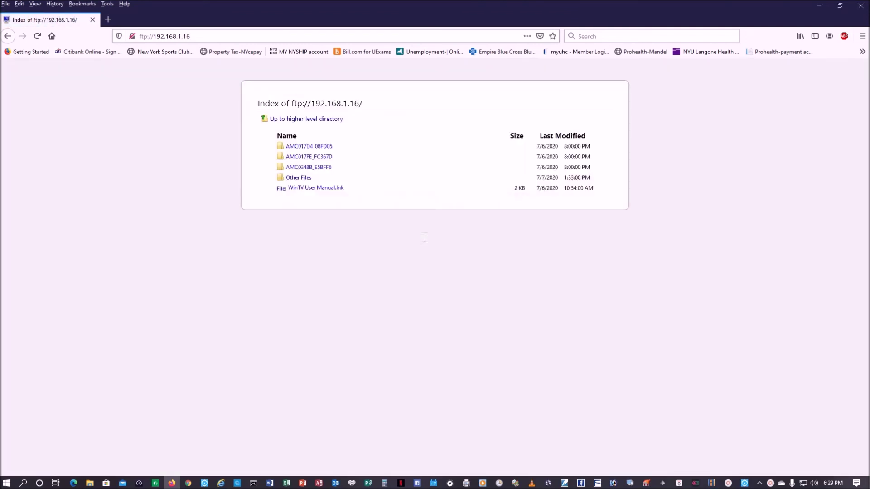